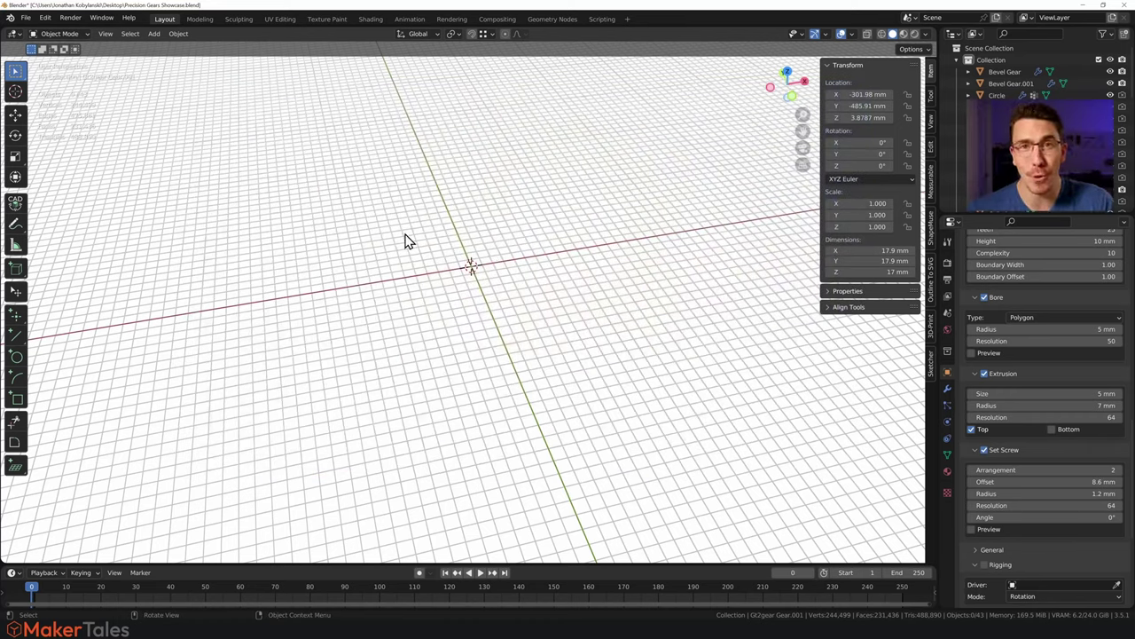
Add a Precision Gear spur gear mesh at the scene origin.
key("shift+a")
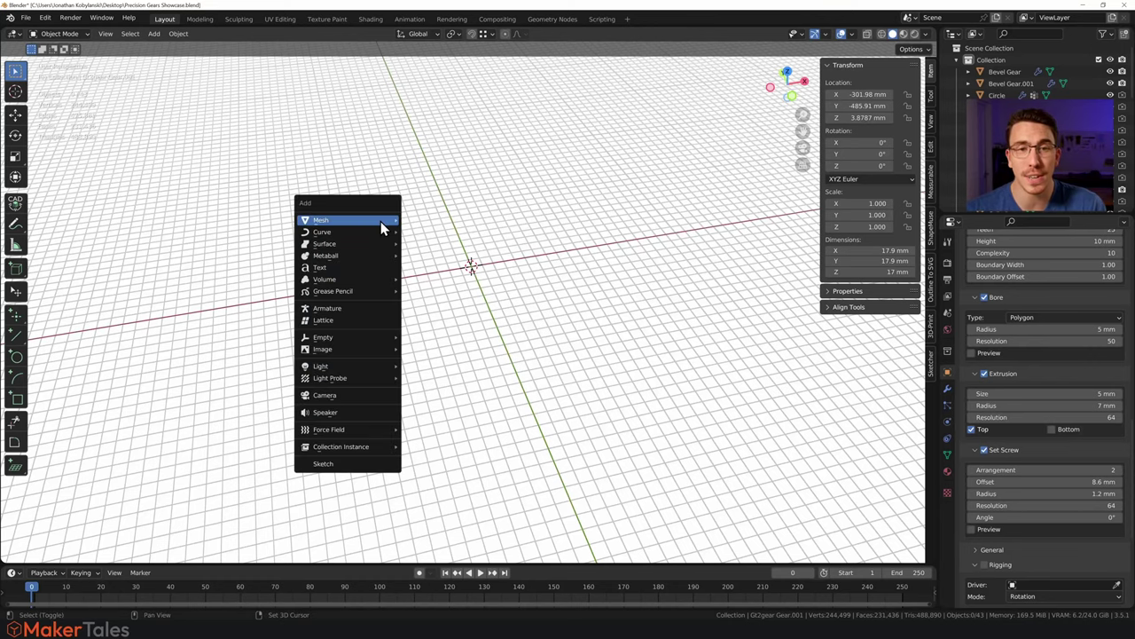
mouse_move(381, 222)
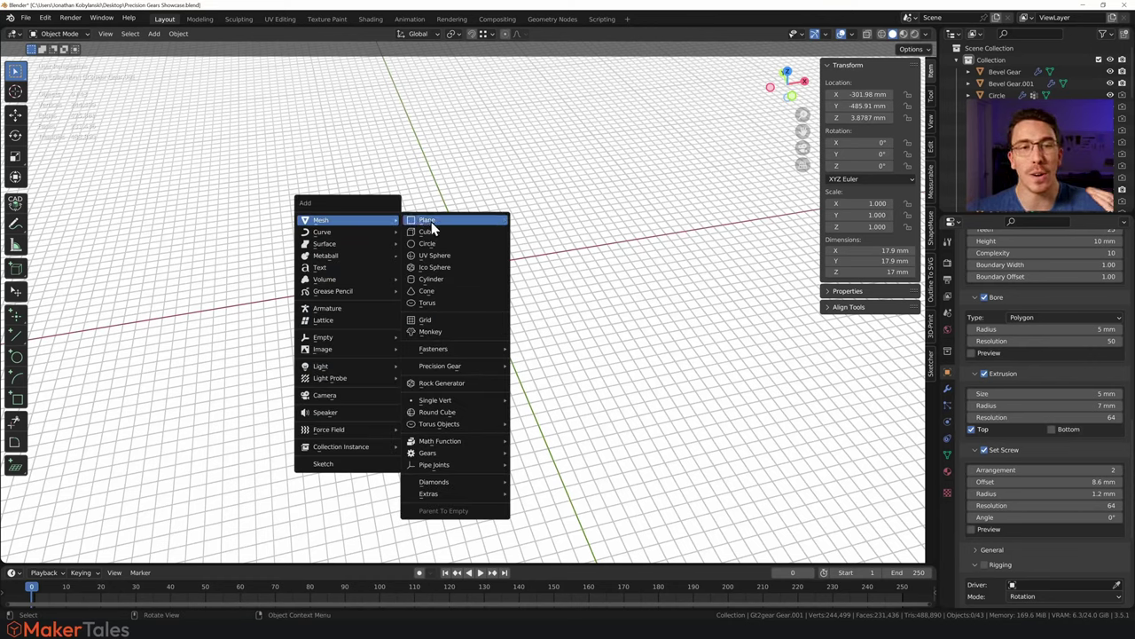
mouse_move(456, 366)
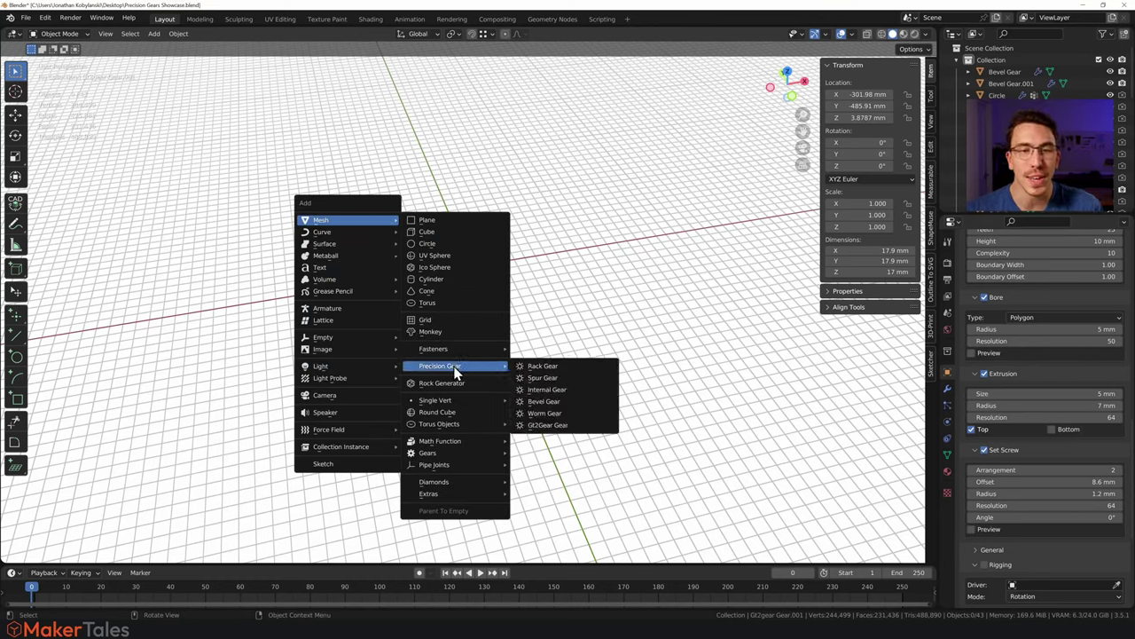
left_click(585, 379)
left_click(494, 280)
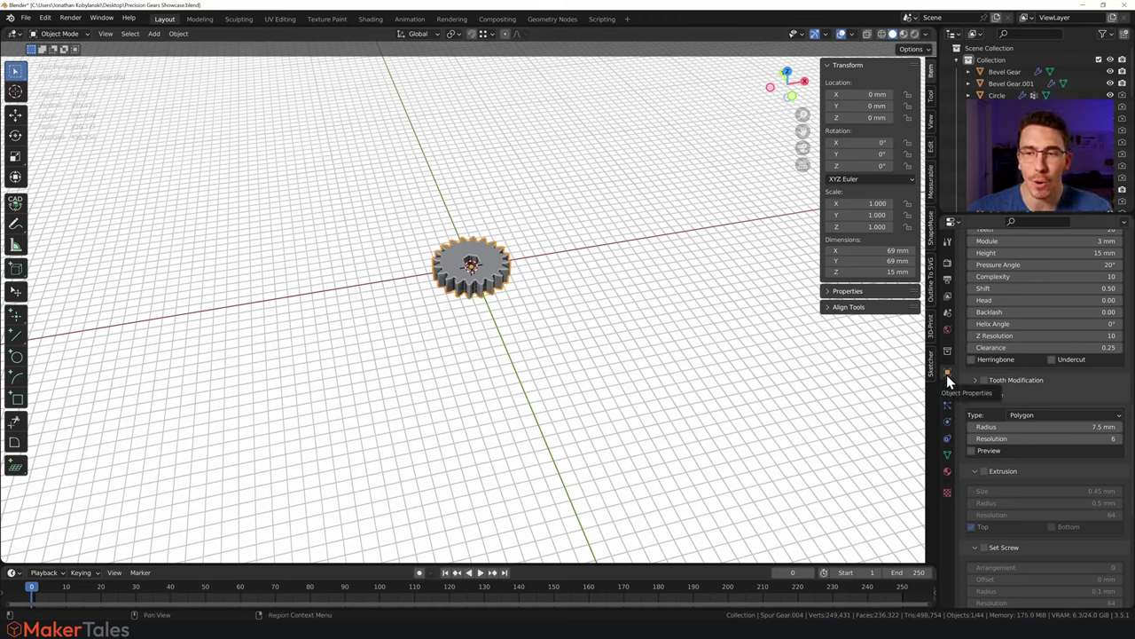
Apply the 3M Herring 45° preset to the new spur gear.
scroll(1033, 375, "up", 8)
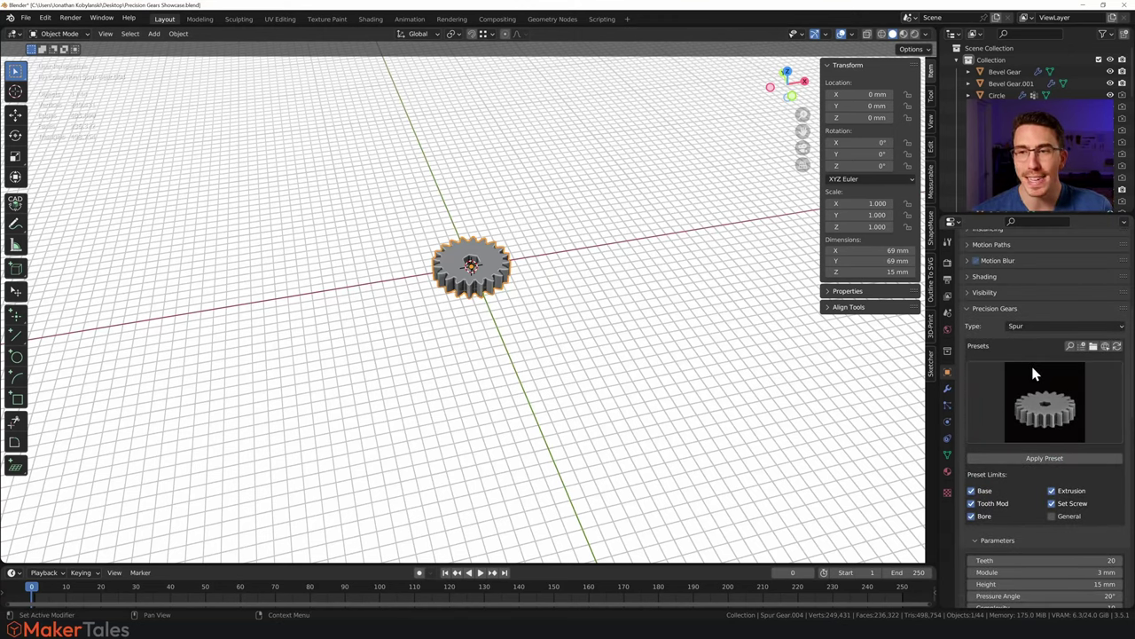
scroll(1003, 308, "up", 1)
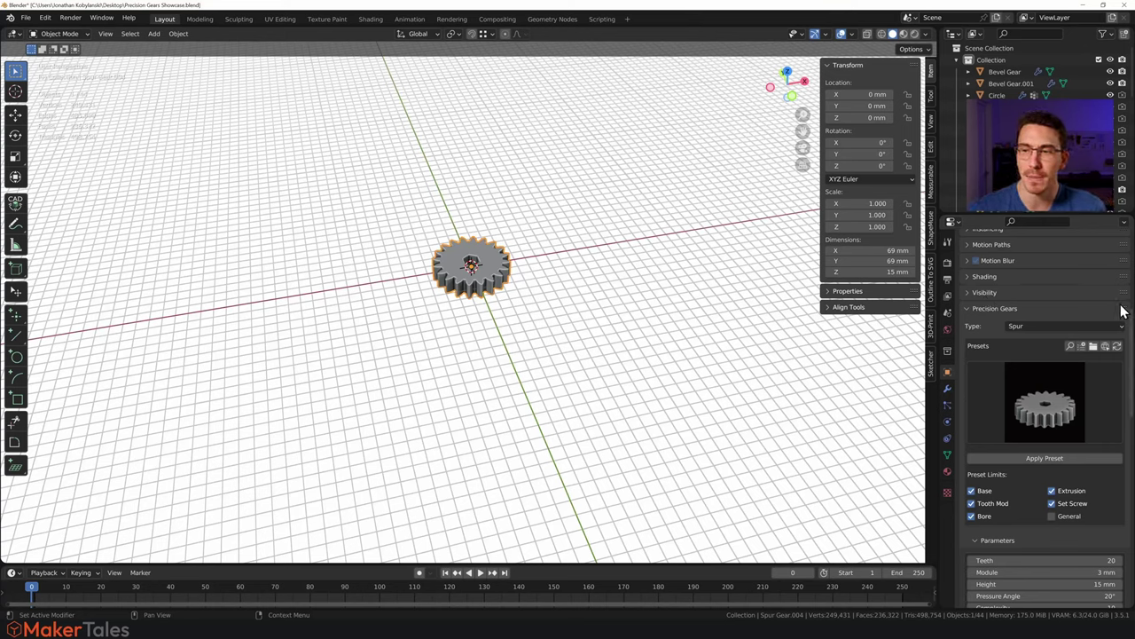
scroll(1104, 267, "down", 4)
scroll(1097, 246, "up", 2)
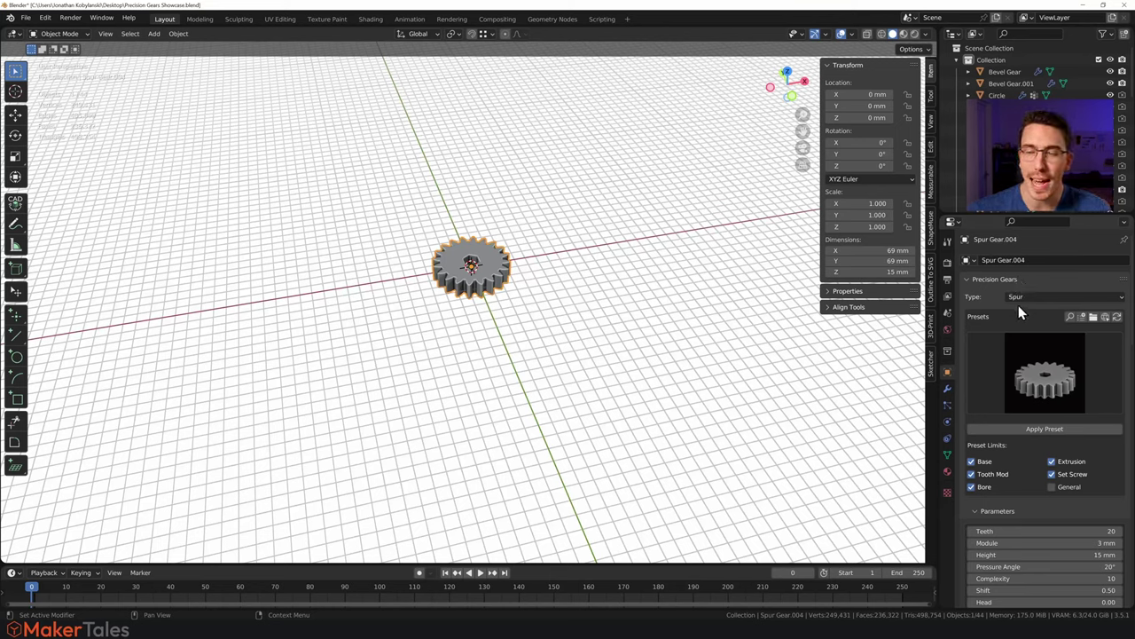
left_click(1028, 369)
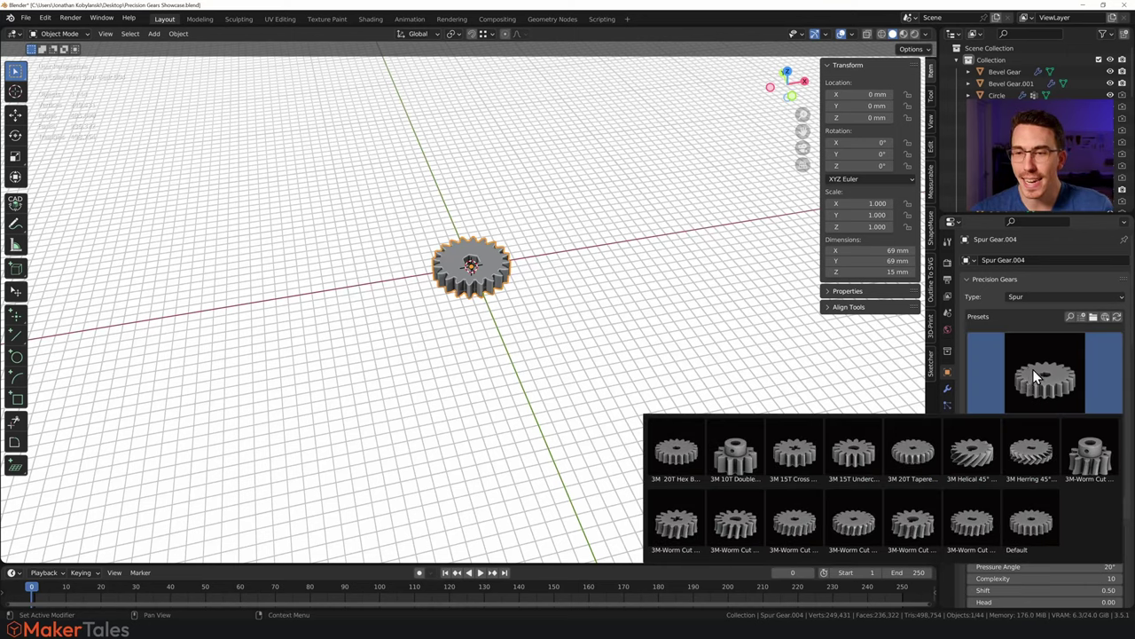
left_click(1034, 466)
left_click(1038, 429)
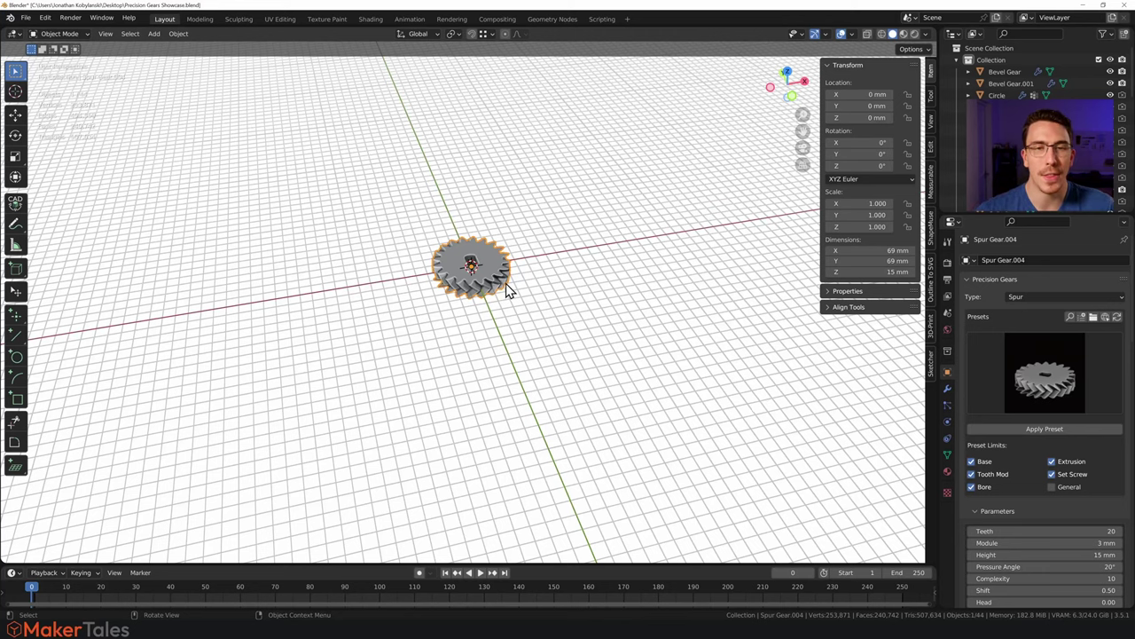
Apply the hubbed 3M-Worm Cut preset to the gear, limited to Bore, Extrusion and Set Screw without Base or Tooth Mod.
scroll(505, 284, "up", 3)
scroll(555, 284, "up", 3)
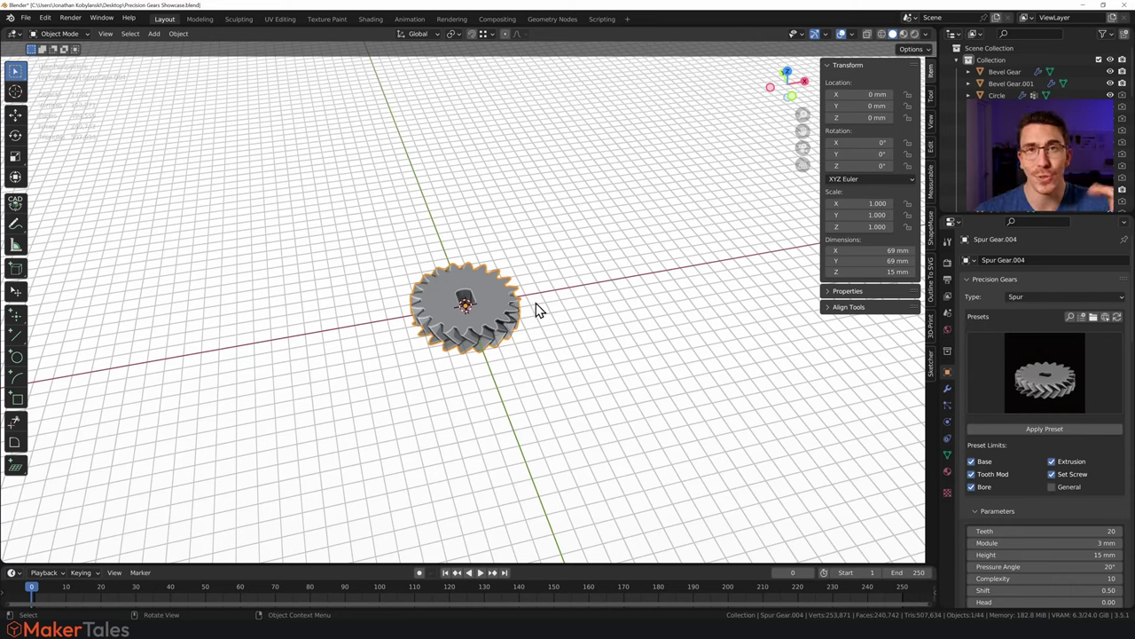
left_click(1069, 378)
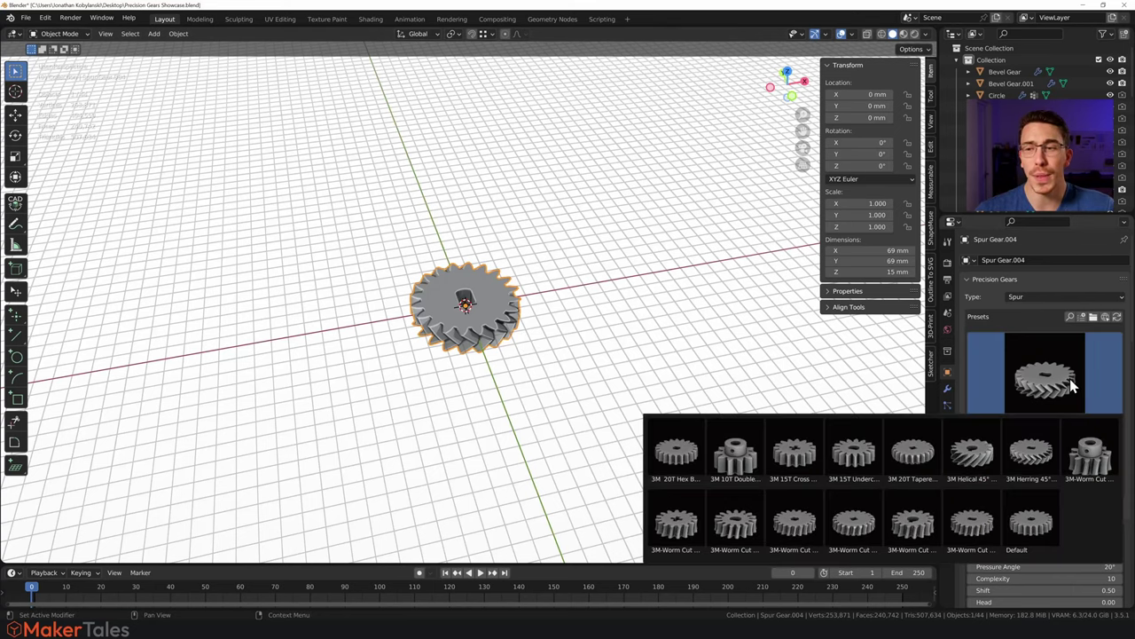
left_click(1090, 454)
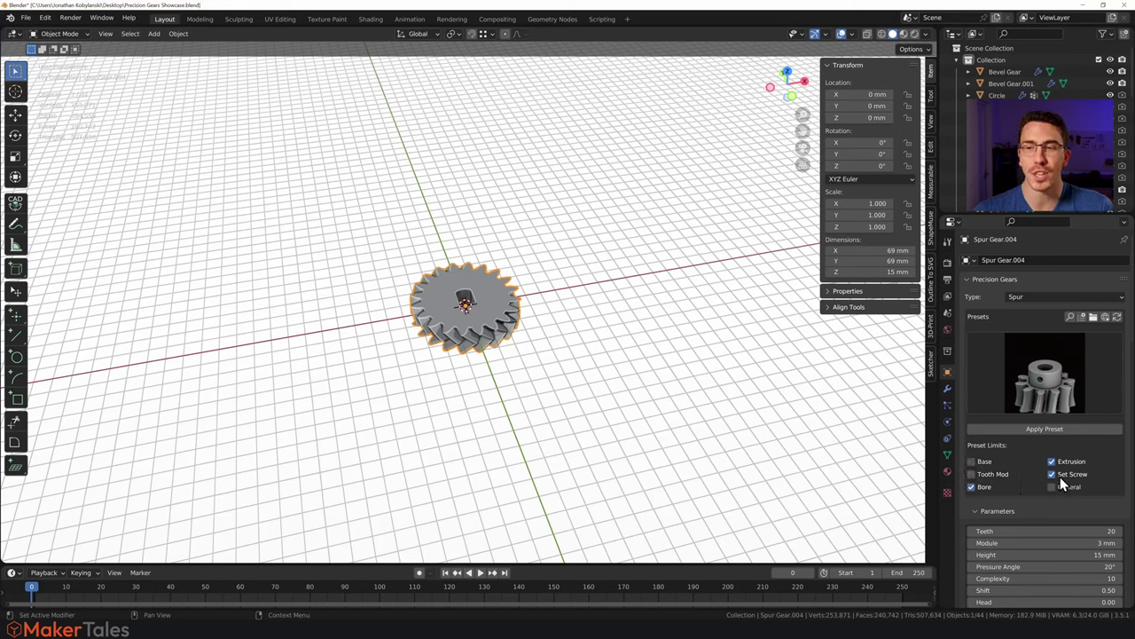
left_click(1048, 430)
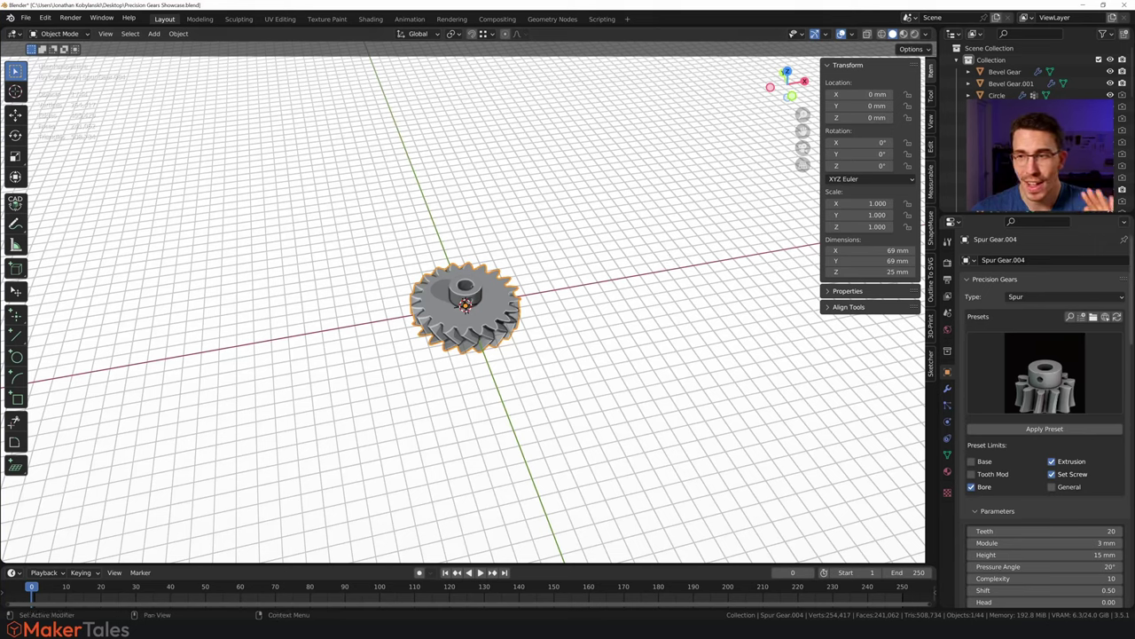
left_click(1070, 317)
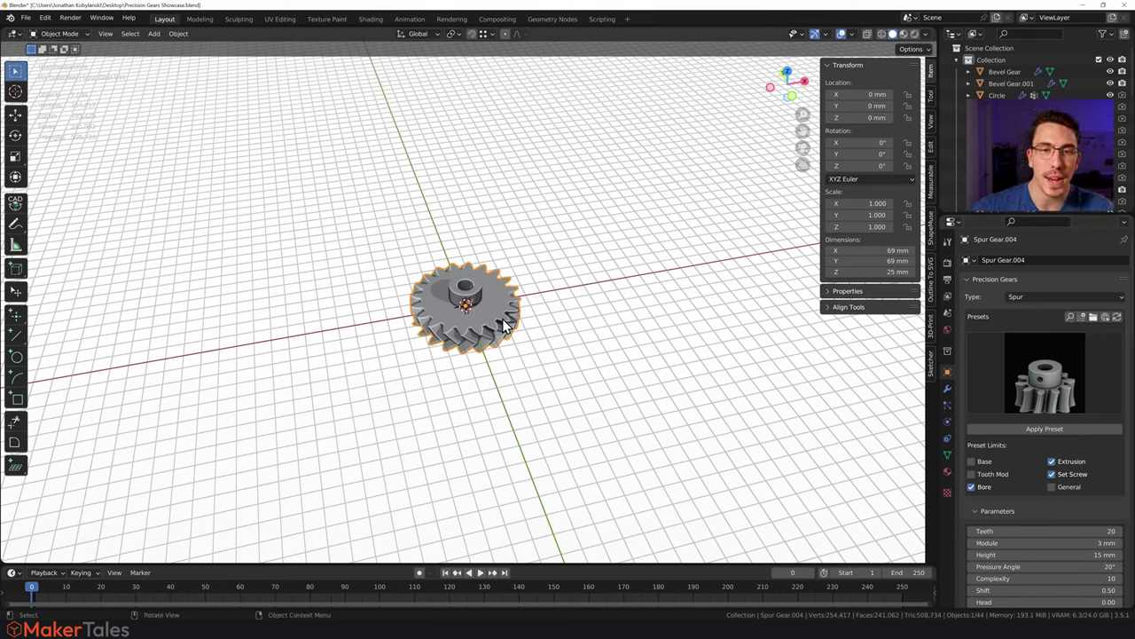
Move the gear to about X -62.7 mm, Y -91.9 mm and place a duplicate offset about 116.6 mm in X.
key("g")
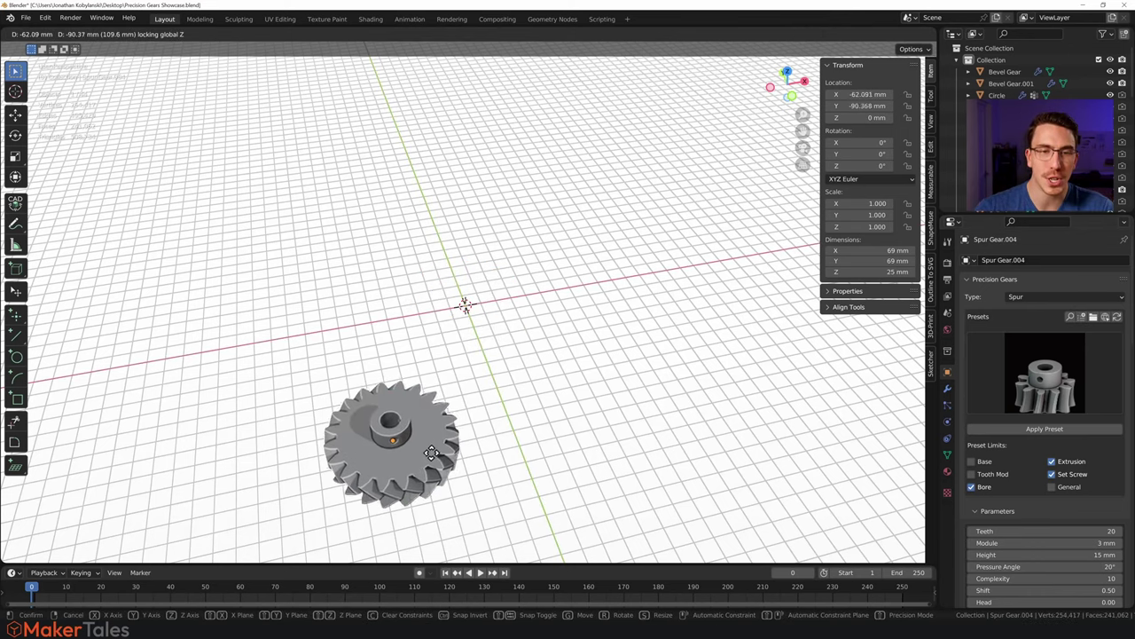
left_click(495, 374)
key("shift+d")
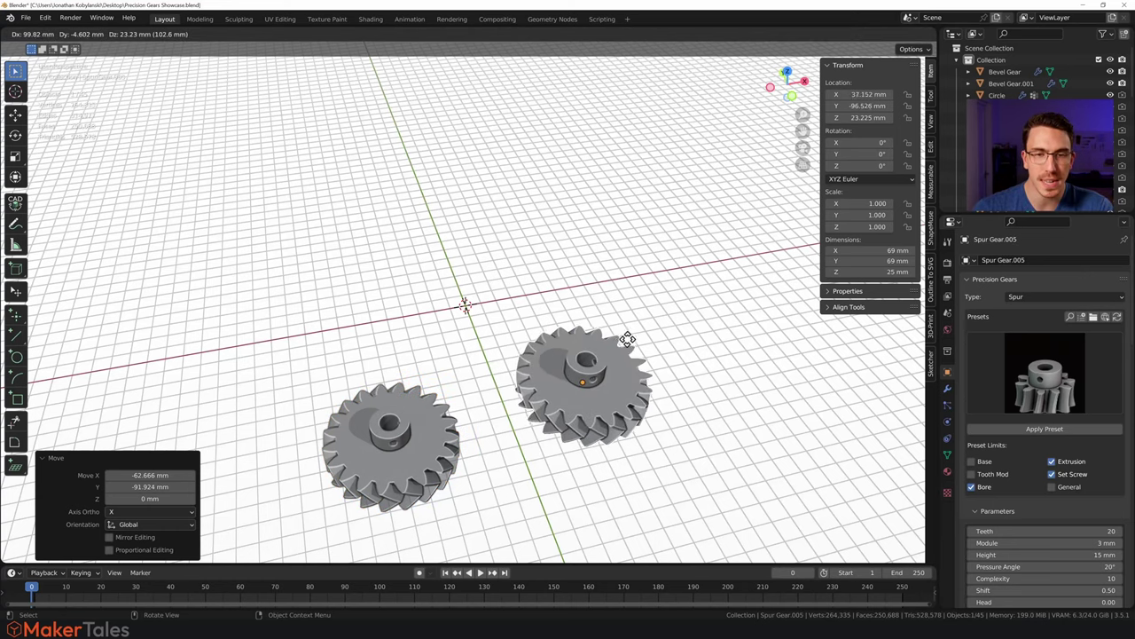
left_click(660, 349)
Apply the square-bore 3M 20T Tapered preset to the duplicate gear, then reapply it with the Base limit enabled.
left_click(1047, 377)
left_click(912, 450)
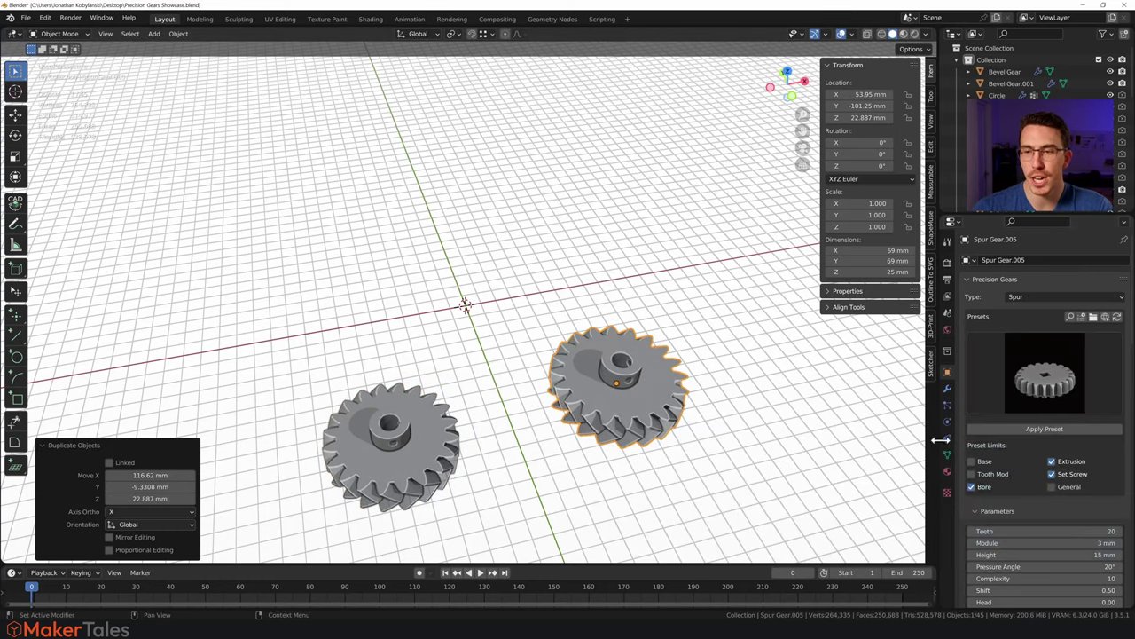
left_click(1045, 429)
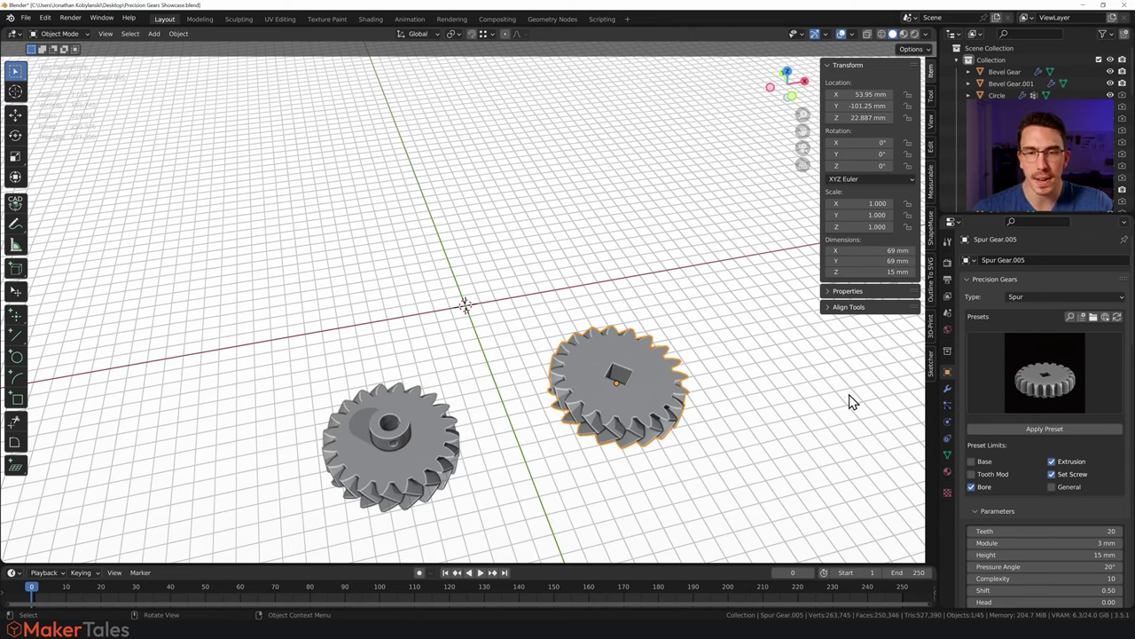
left_click(972, 461)
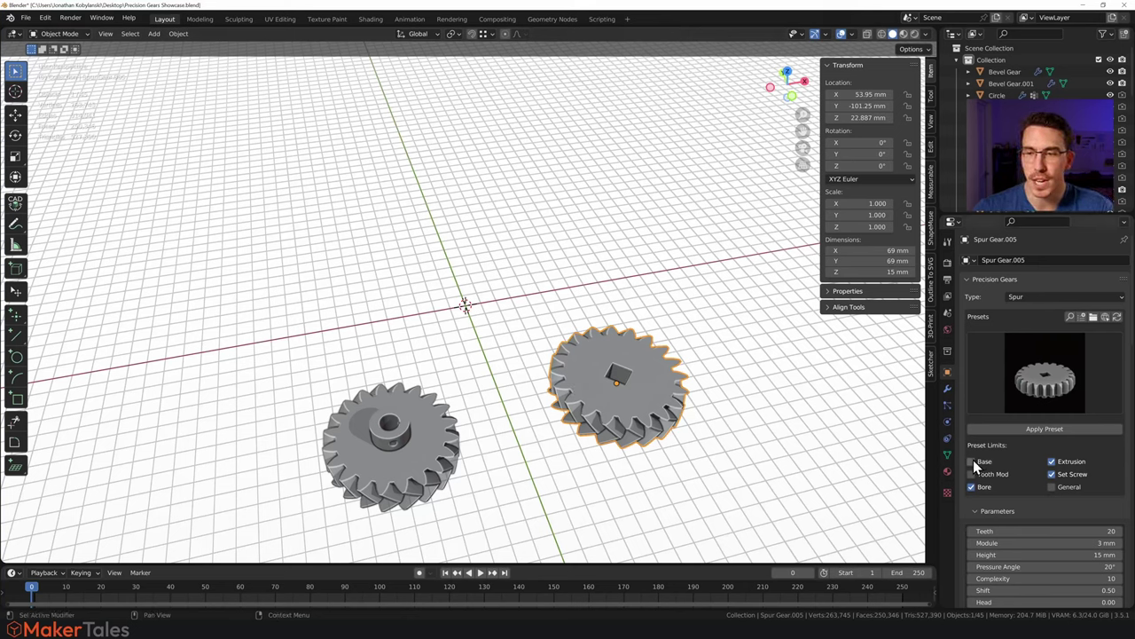
left_click(1033, 429)
left_click(550, 334)
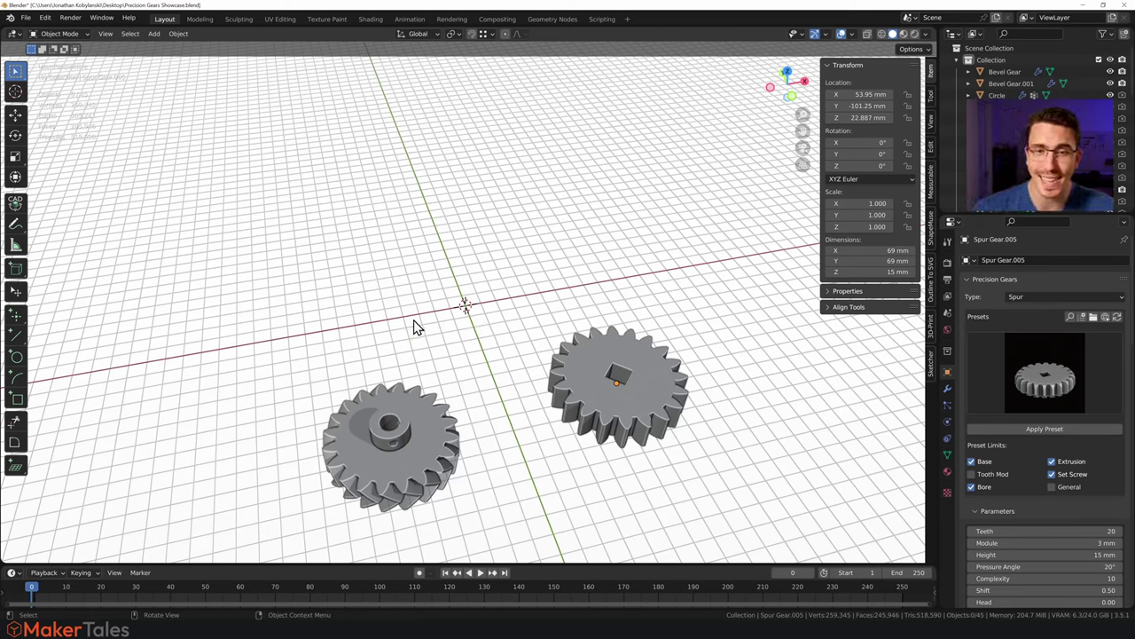
Collapse the hubbed gear's Bore, Extrusion and Set Screw settings and enable rigging on it to create a rigged copy.
left_click(414, 459)
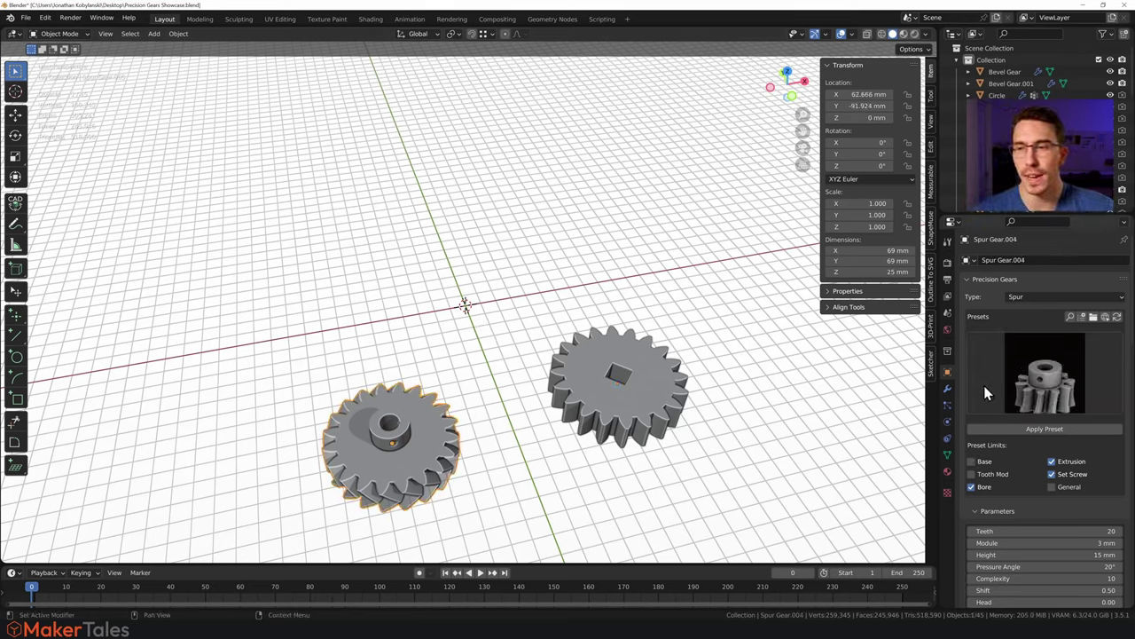
scroll(1013, 384, "down", 10)
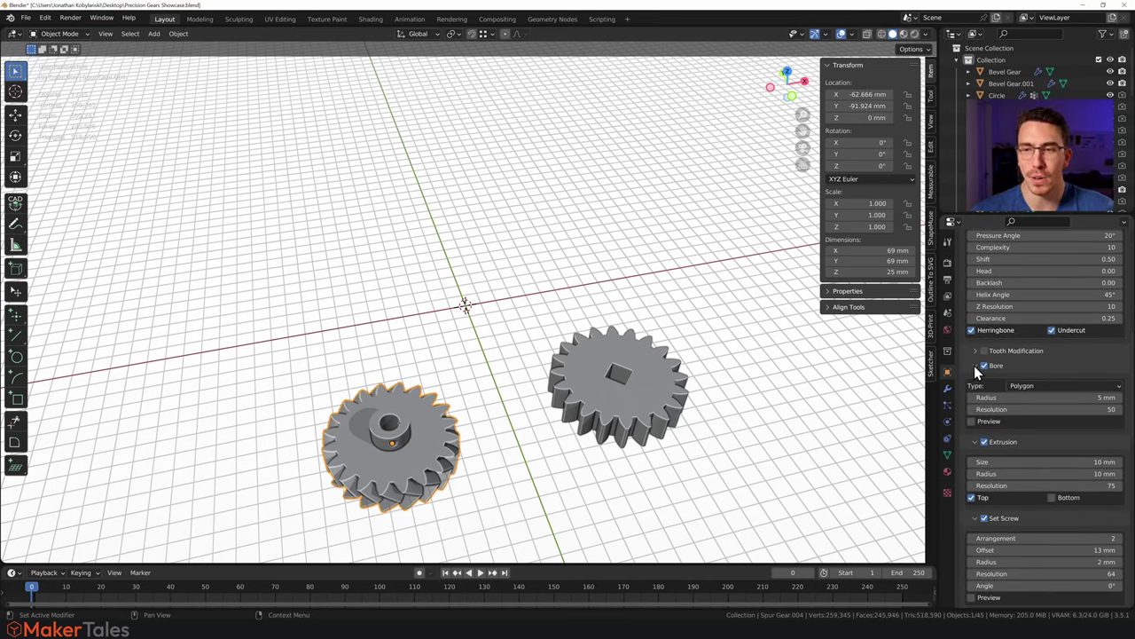
left_click(975, 366)
left_click(976, 380)
left_click(976, 395)
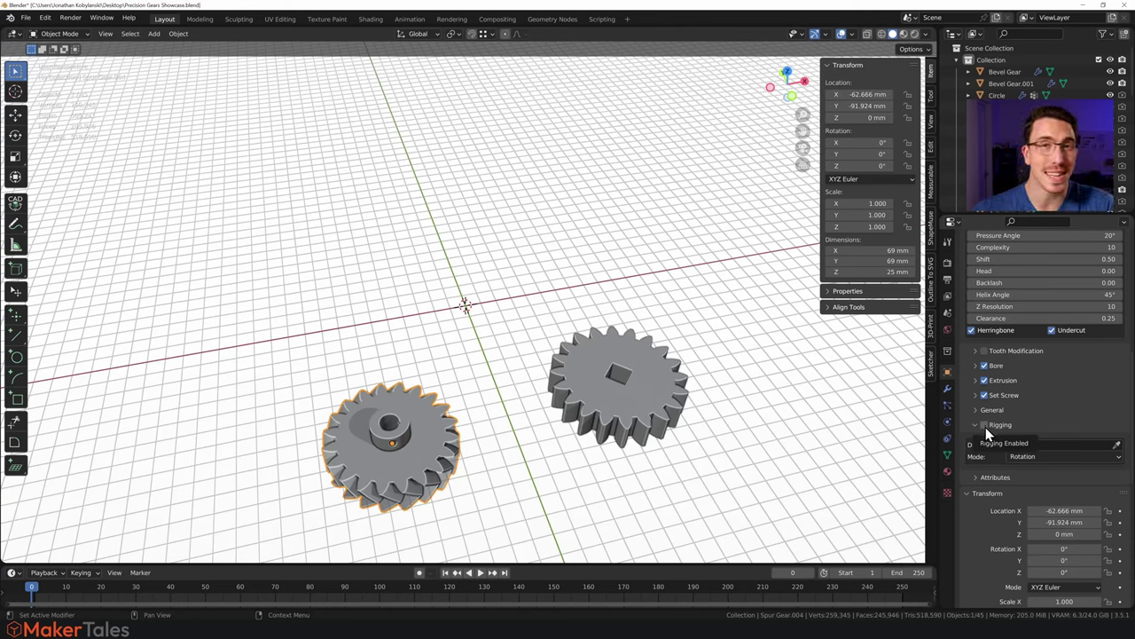
left_click(985, 425)
left_click(492, 330)
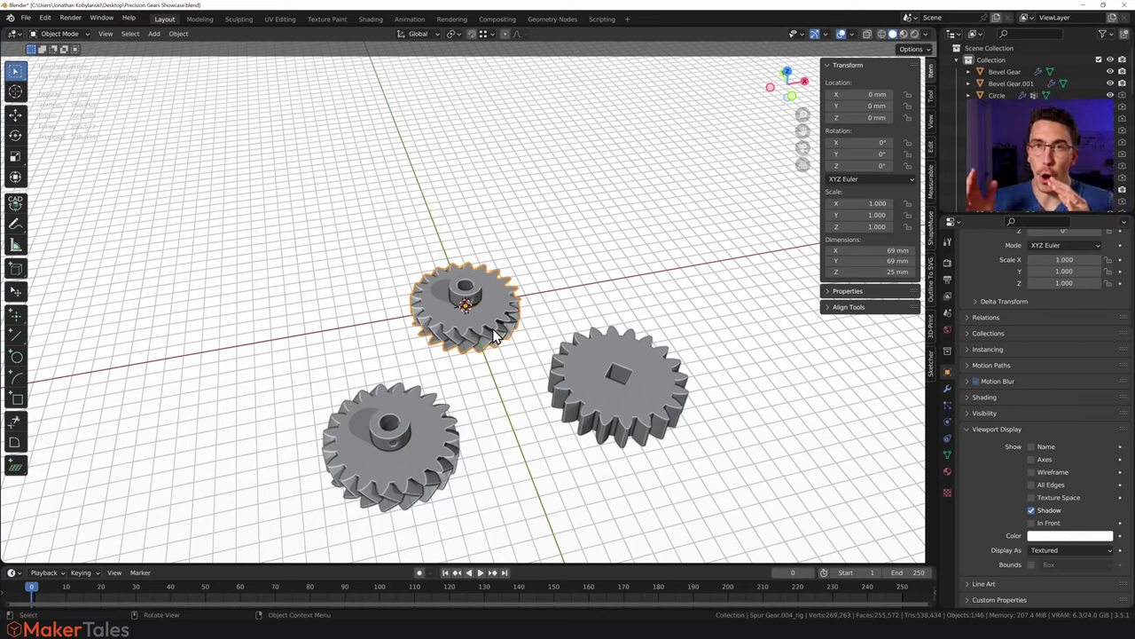
left_click(399, 459)
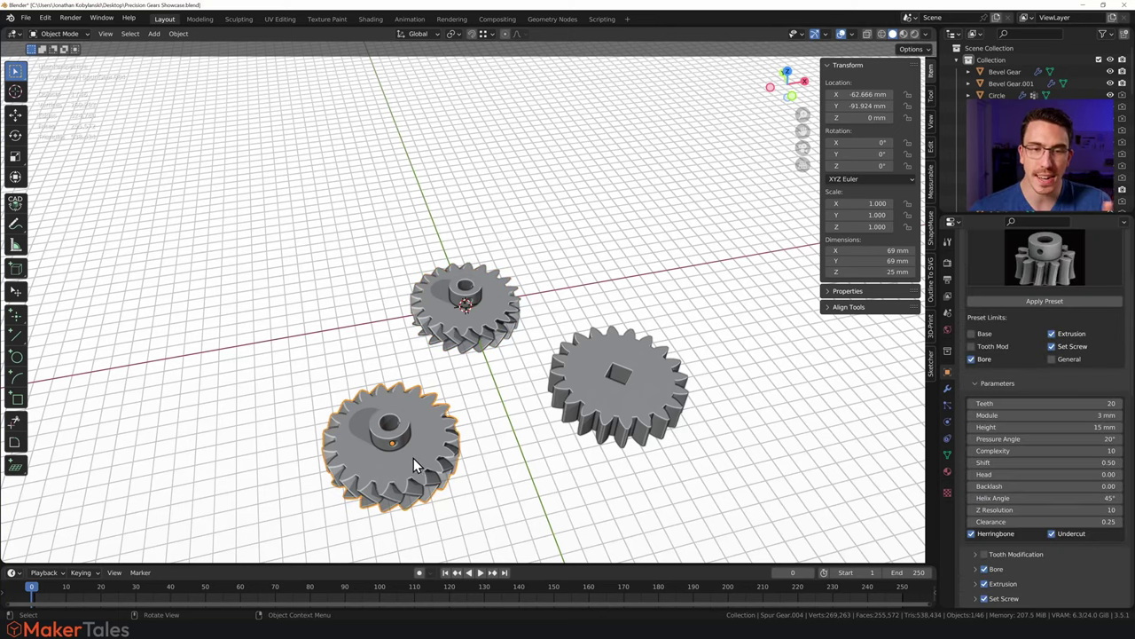
left_click(460, 328)
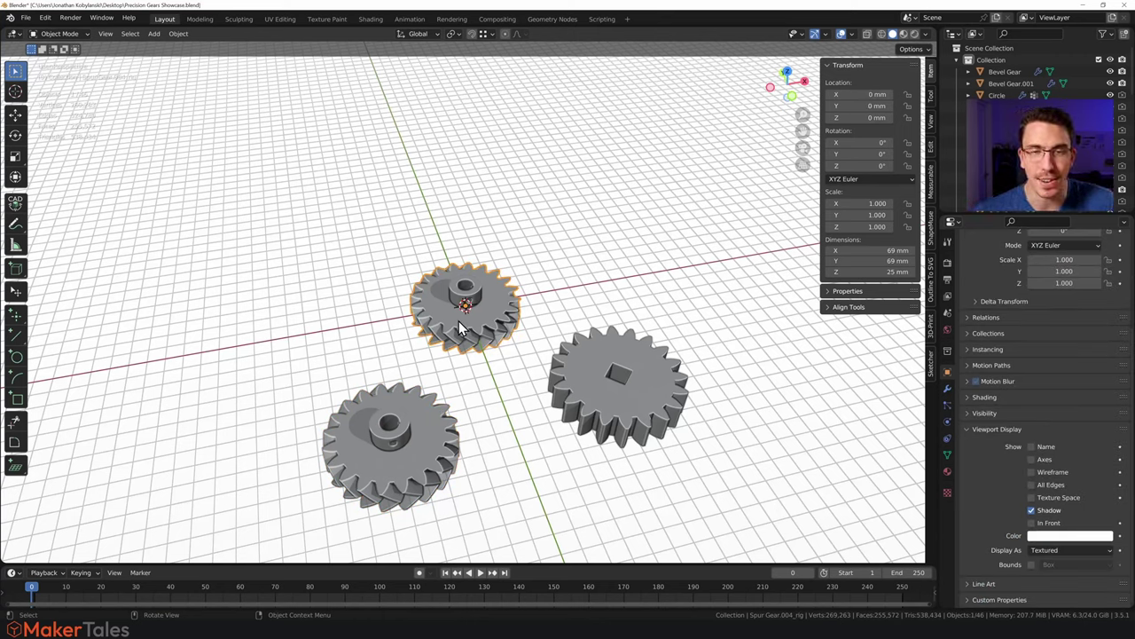
Enable rigging on the square-bore gear with the hubbed gear, Spur Gear.004, as its driver.
left_click(581, 398)
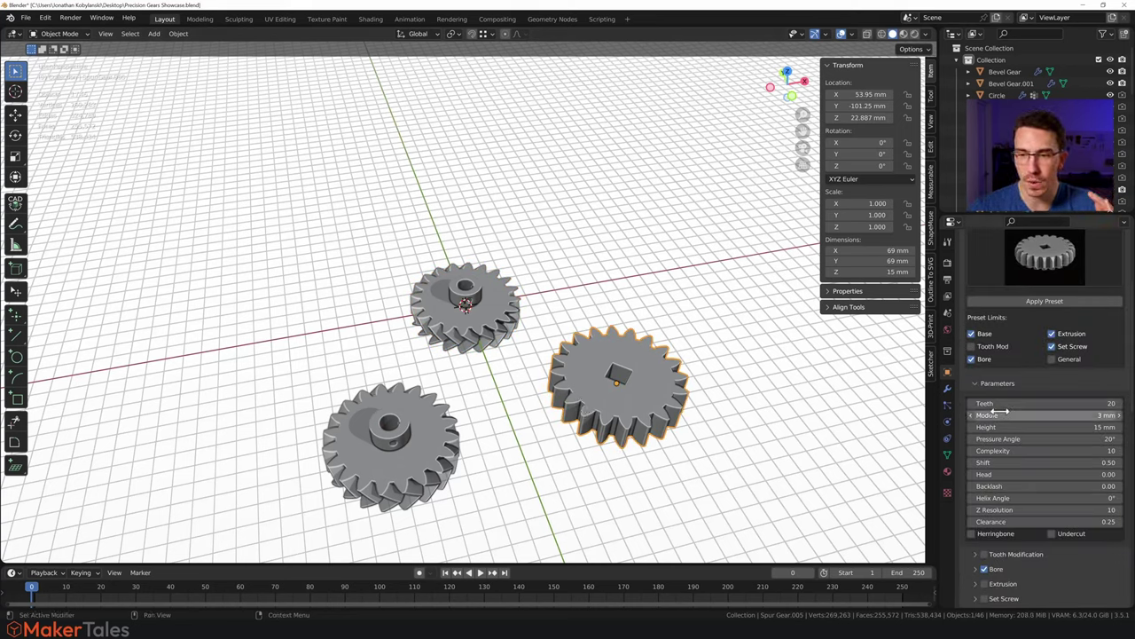
left_click(975, 382)
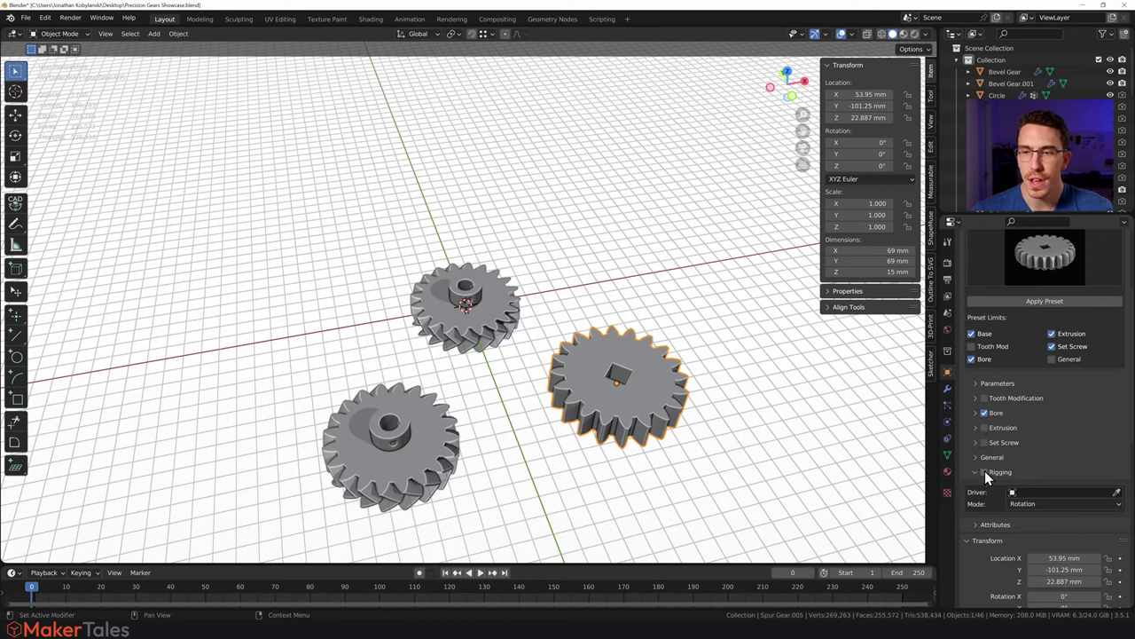
left_click(1117, 495)
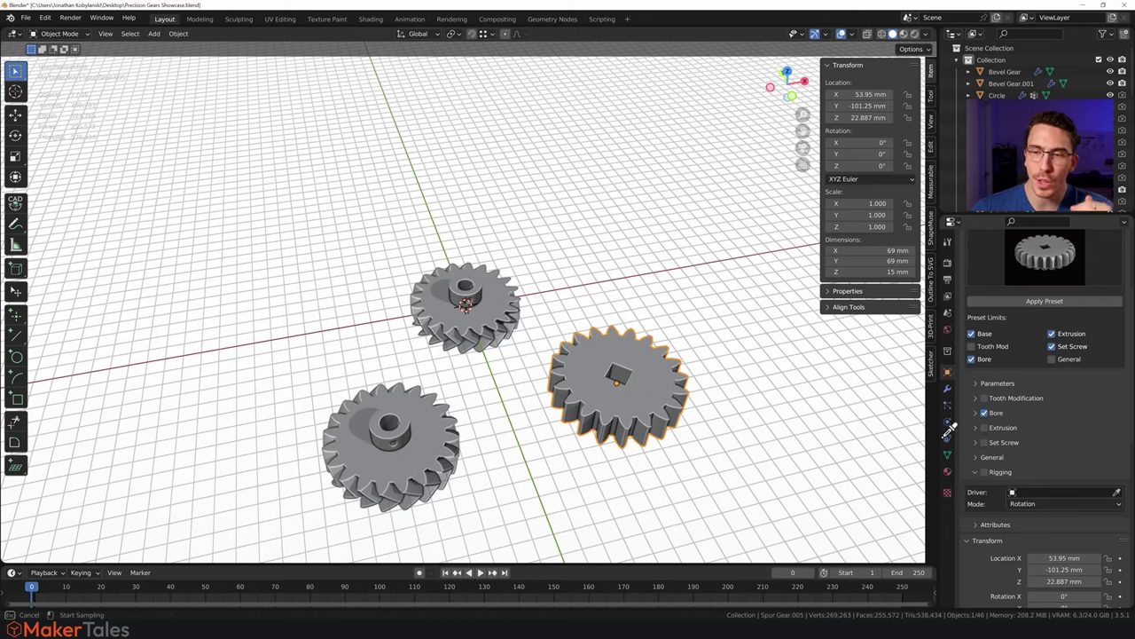
left_click(430, 429)
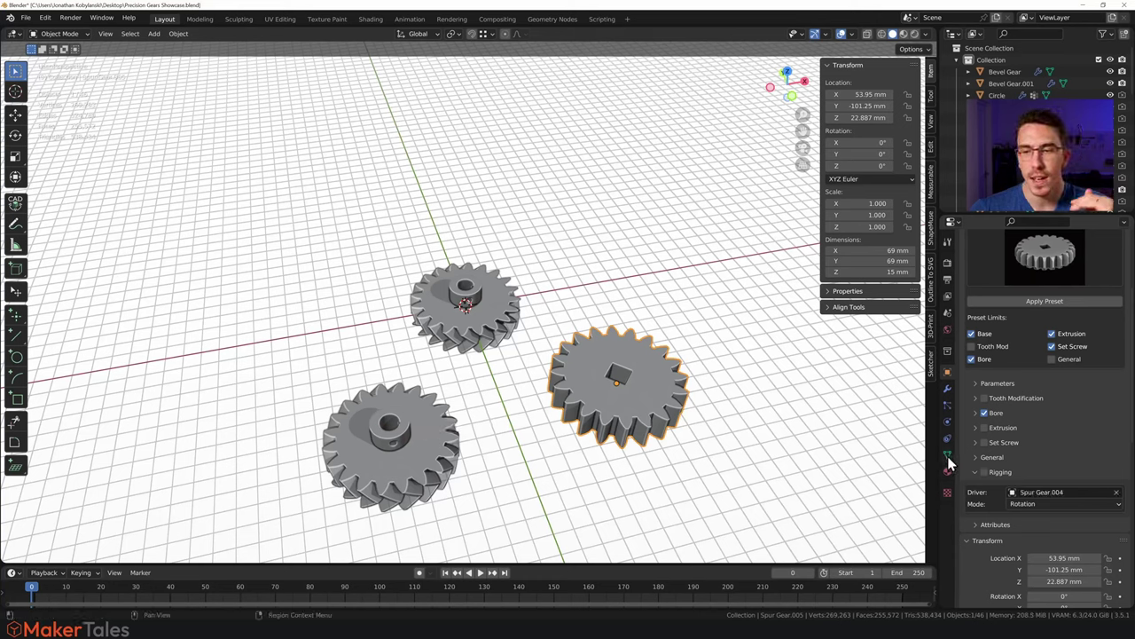
left_click(985, 472)
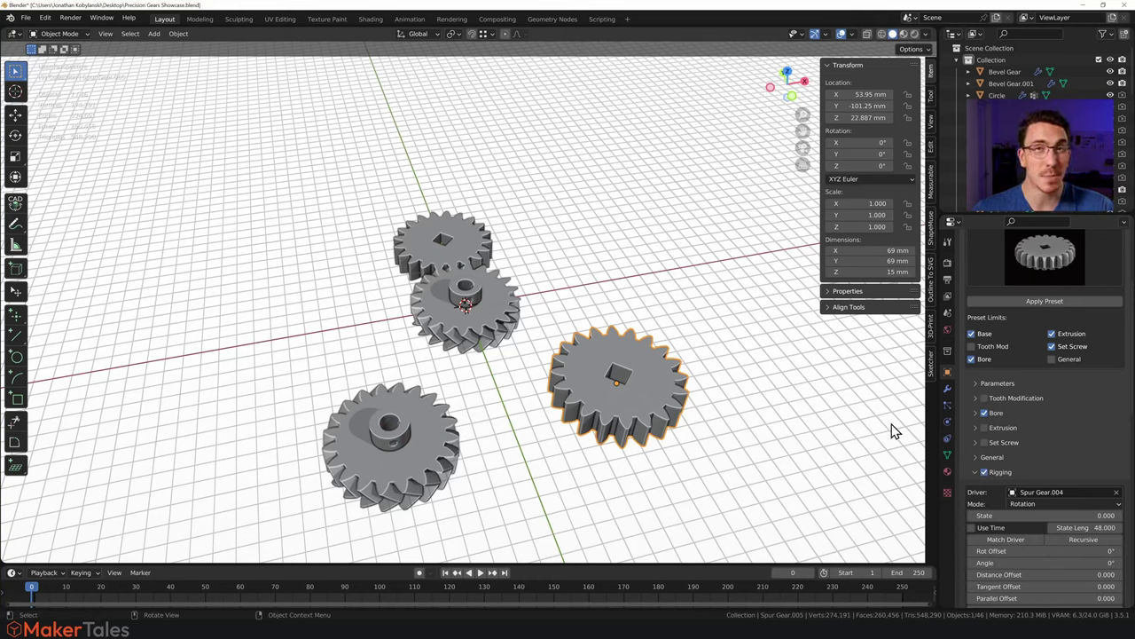
Set the square-bore gear's rigging angle to -81.1° and match its tooth parameters to the driver gear.
scroll(1011, 532, "down", 2)
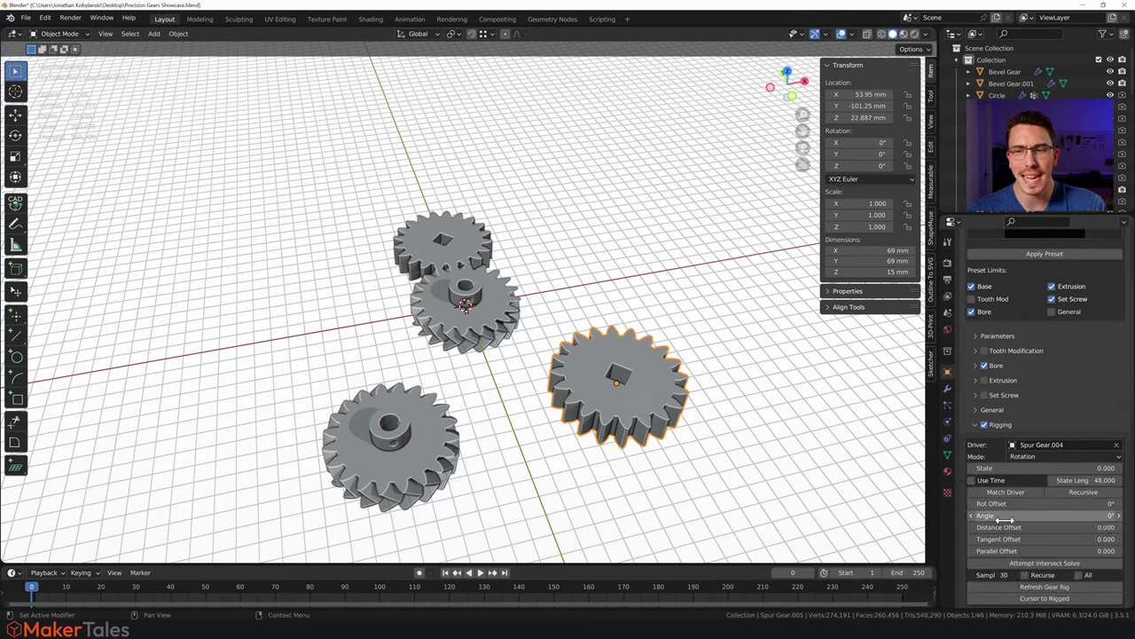
left_click_drag(998, 516, 951, 515)
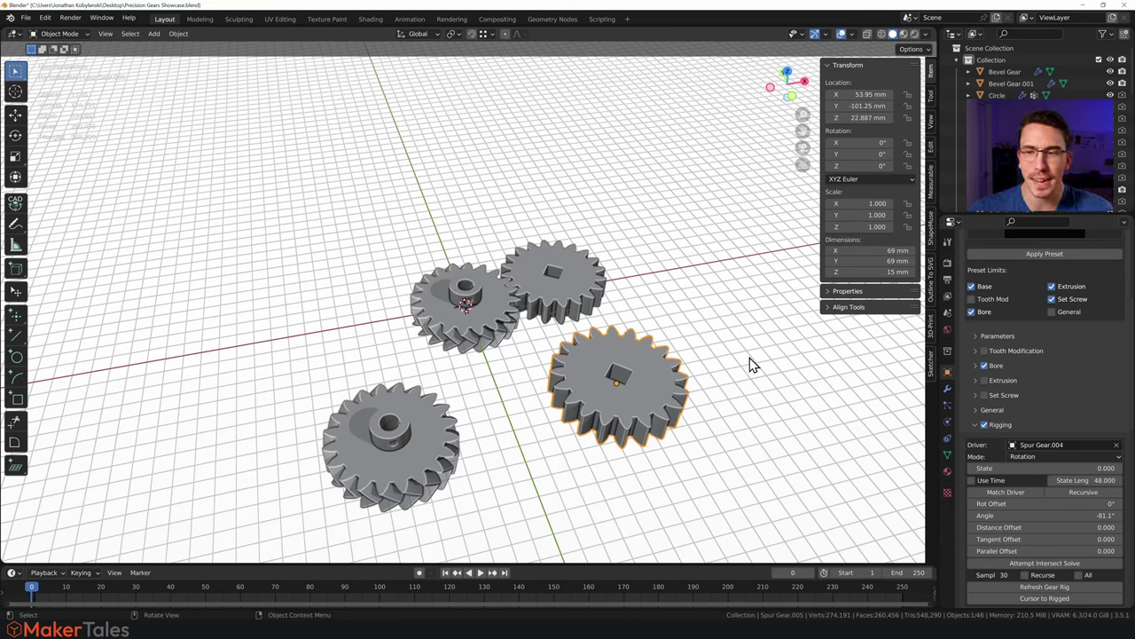
scroll(1012, 489, "down", 3)
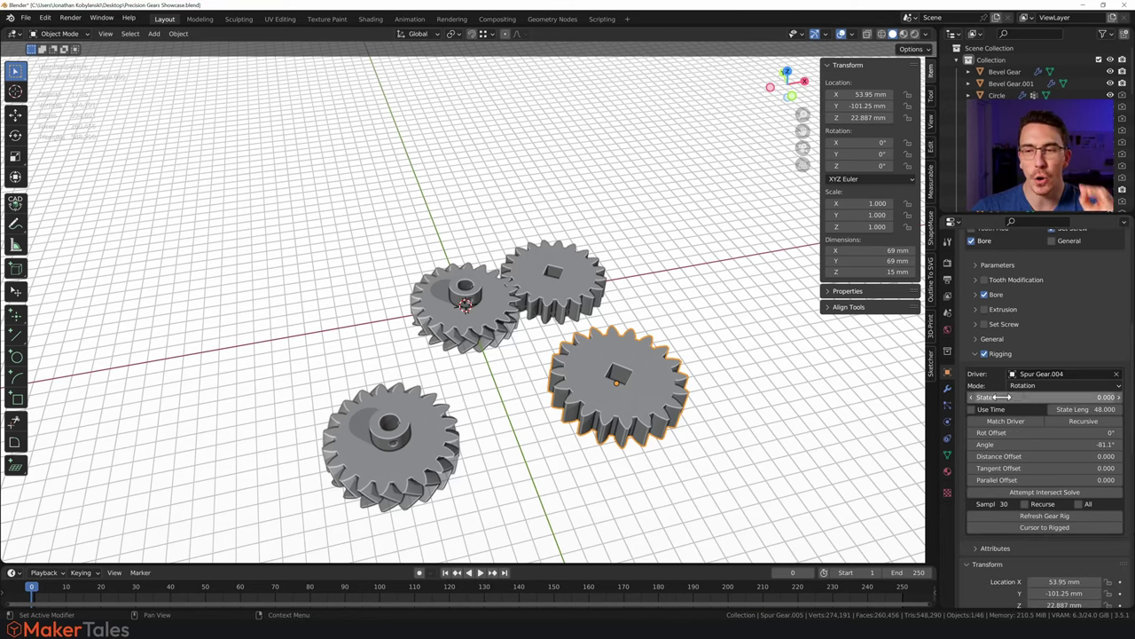
left_click(1012, 423)
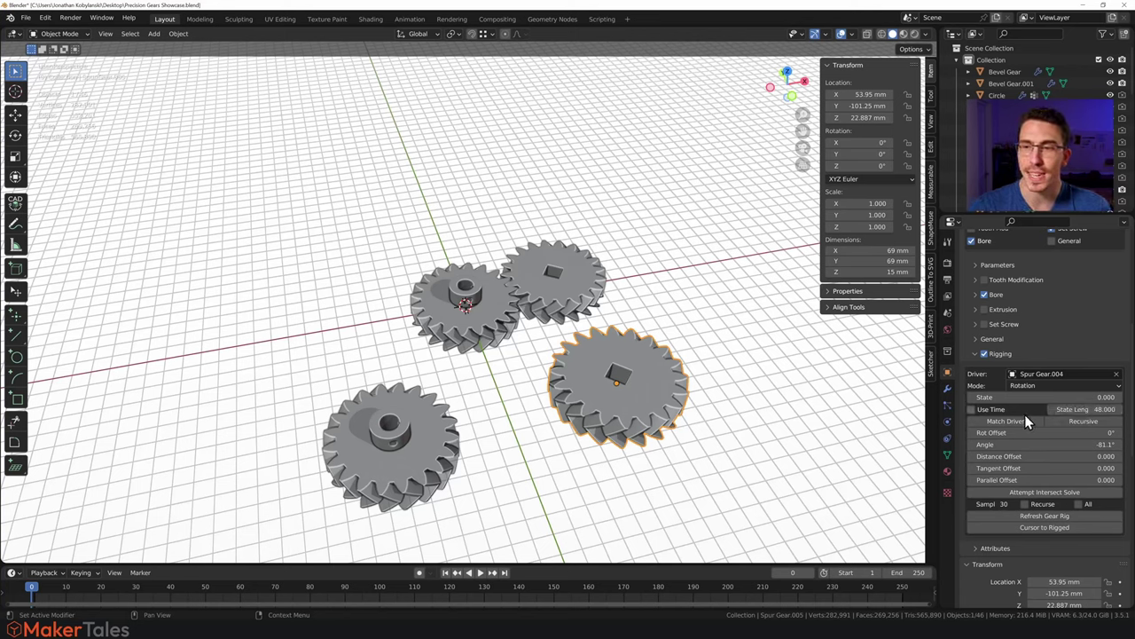
Drive the square-bore gear's rig by time with a State Length of 150 and play back the gear animation.
left_click(1076, 408)
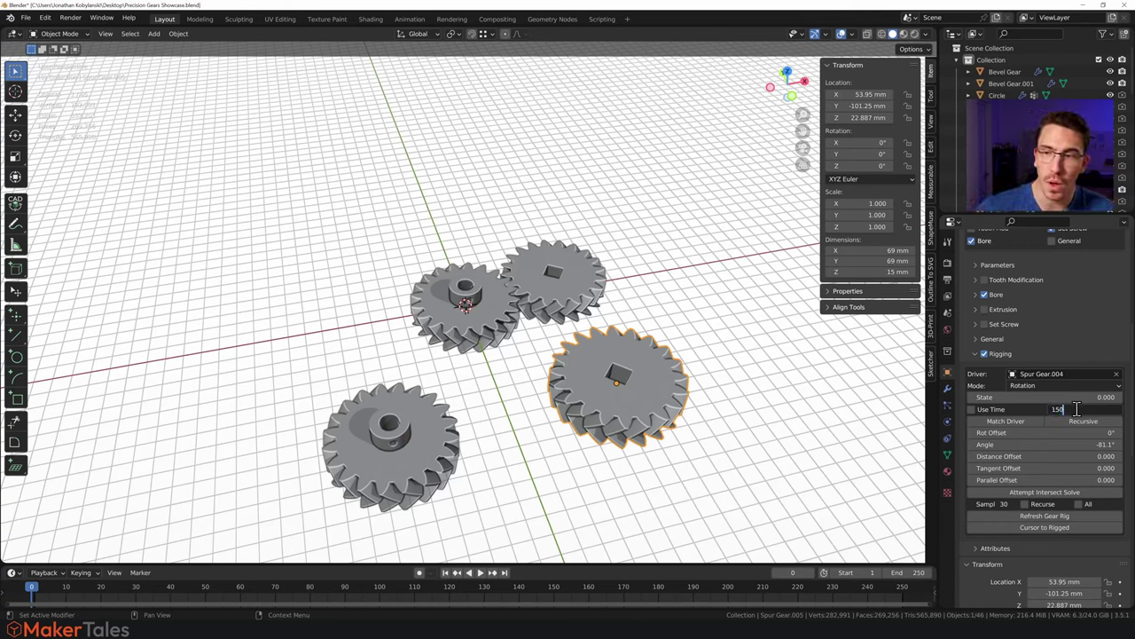
key("Return")
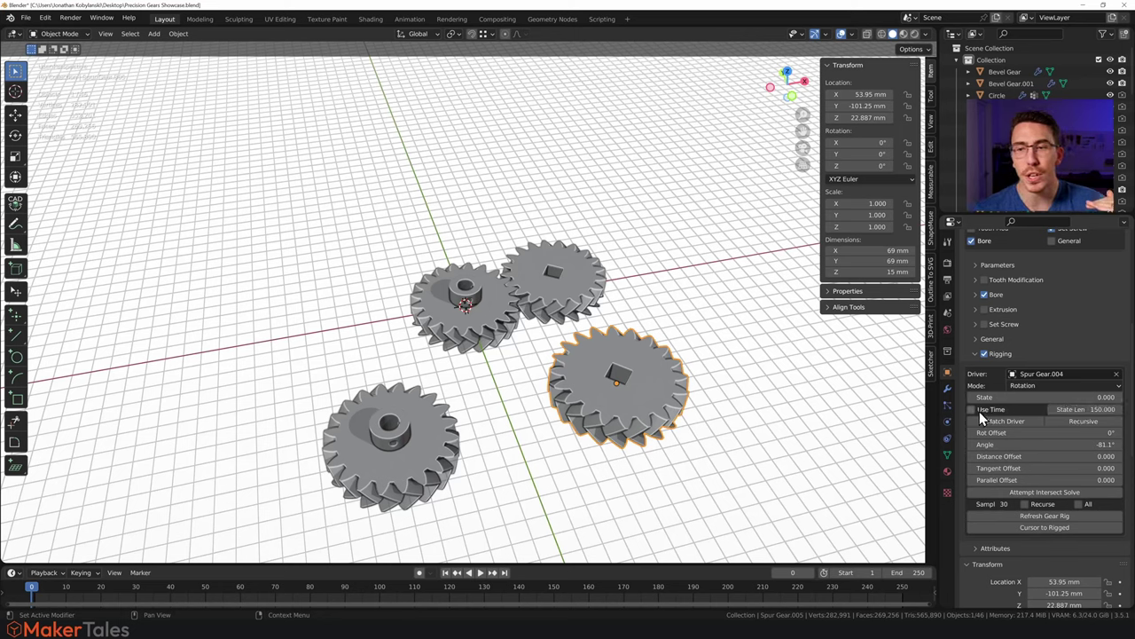
left_click(973, 410)
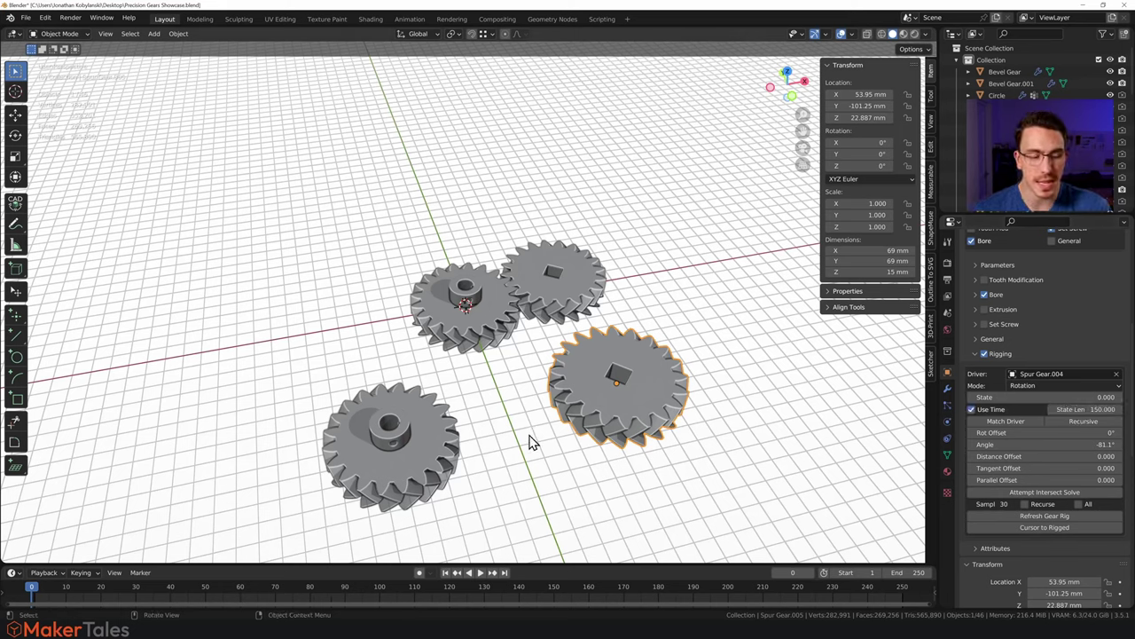
key("space")
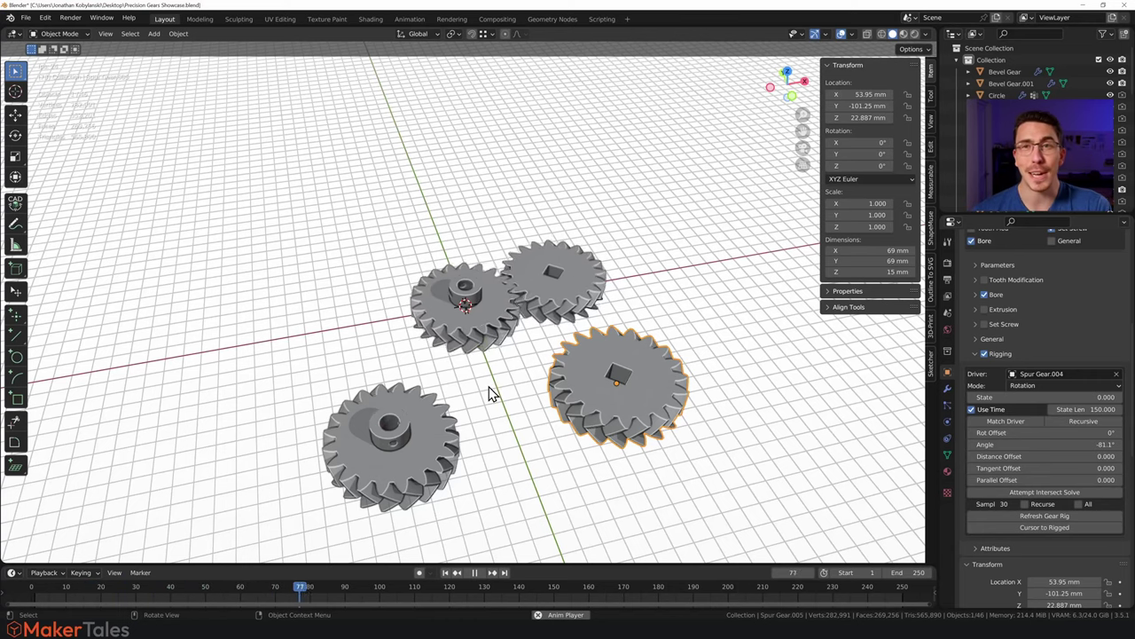
key("space")
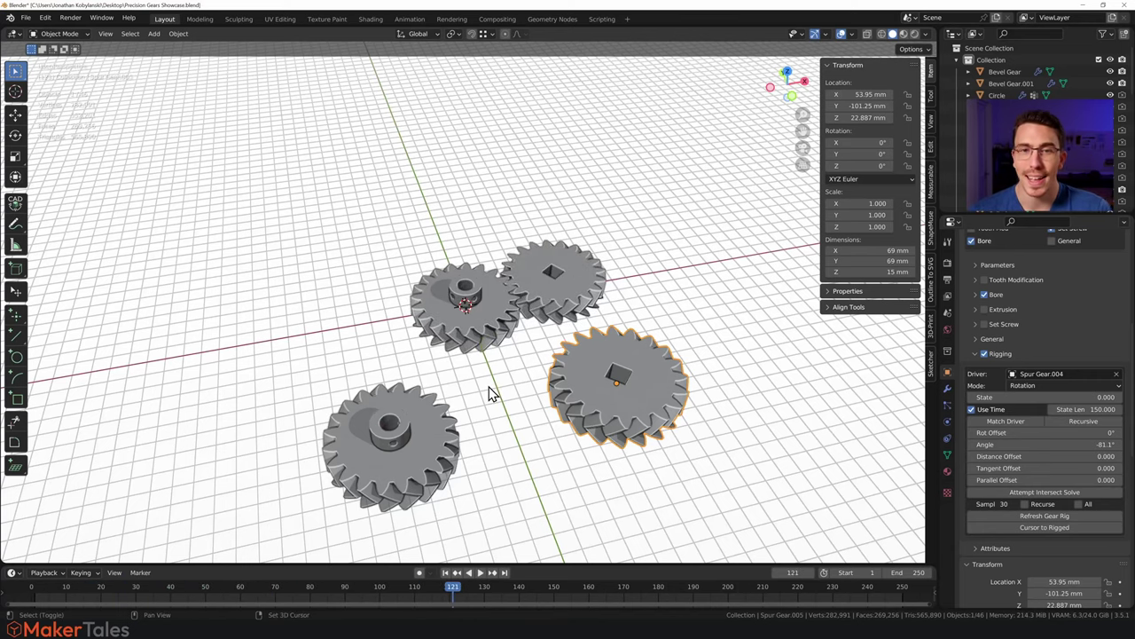
Delete the two spur gears together with their rigged copies at the origin.
key("a")
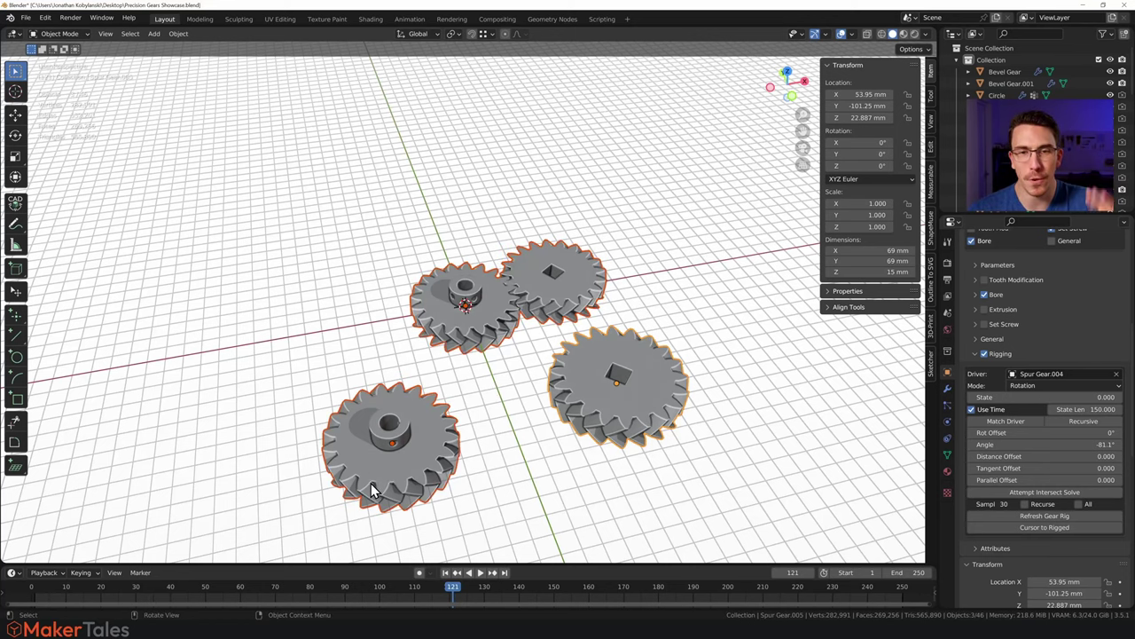
key("Delete")
scroll(421, 423, "down", 6)
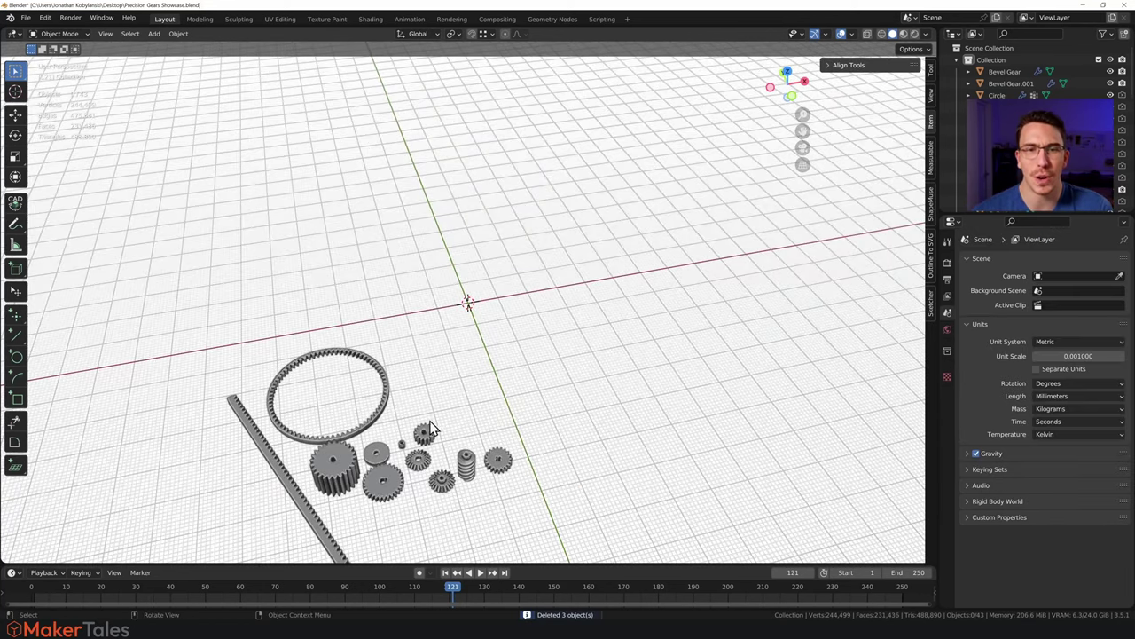
Enable rigging on the long rack gear to create its rigged copy at the origin.
mouse_move(432, 428)
middle_mouse_down()
mouse_move(443, 431)
mouse_move(435, 437)
middle_mouse_up()
scroll(431, 438, "up", 5)
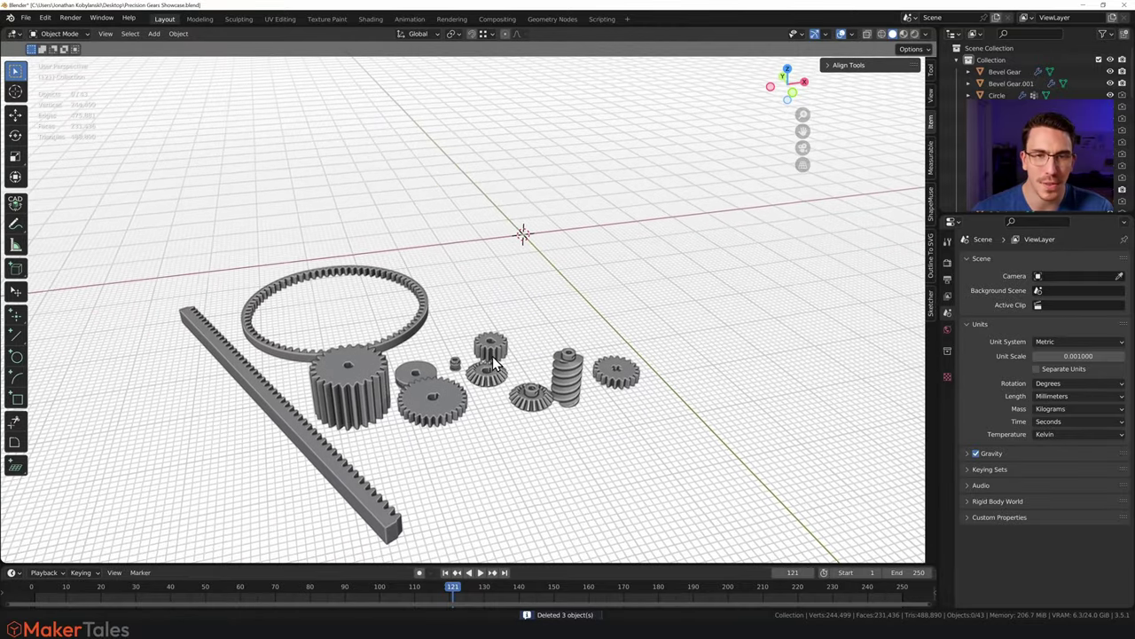
middle_click_drag(494, 363, 489, 355)
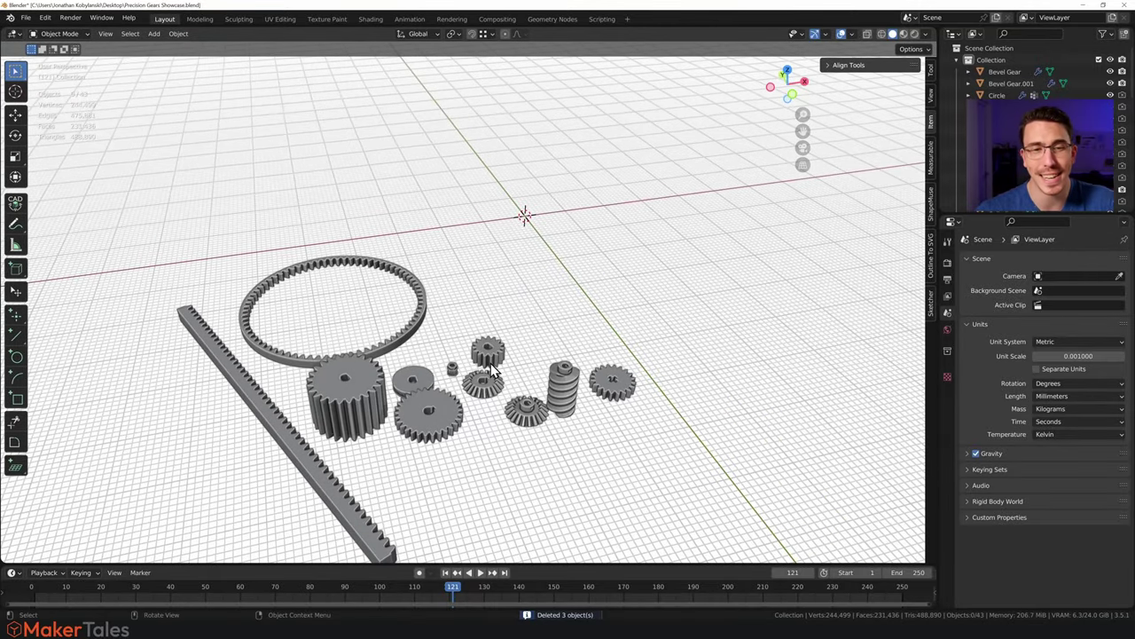
left_click(328, 491)
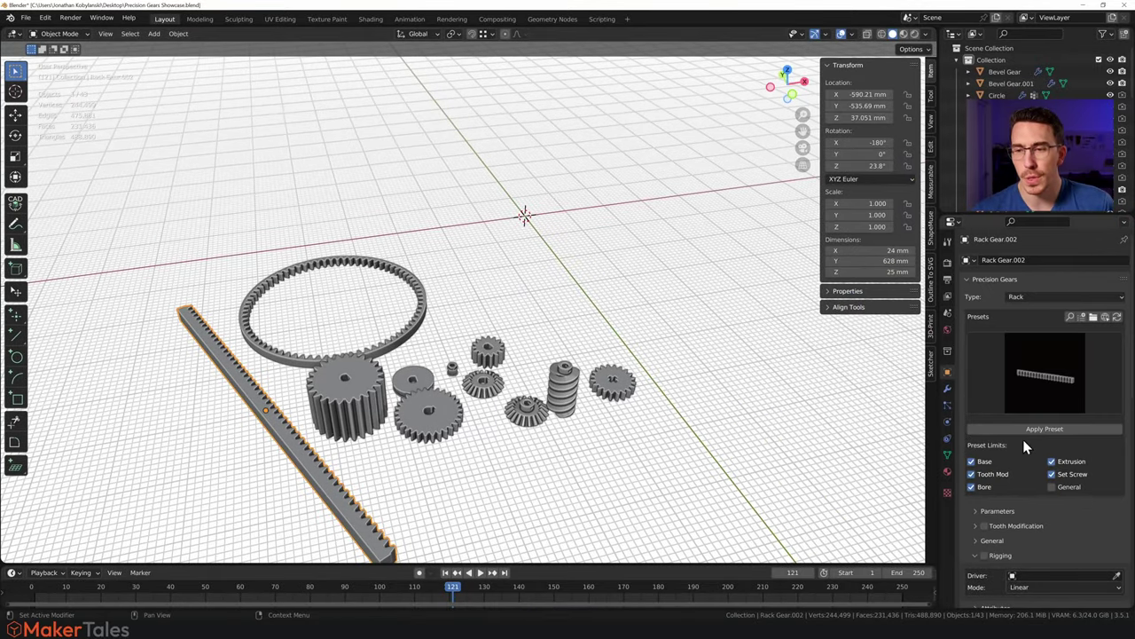
scroll(1020, 448, "down", 4)
left_click(984, 426)
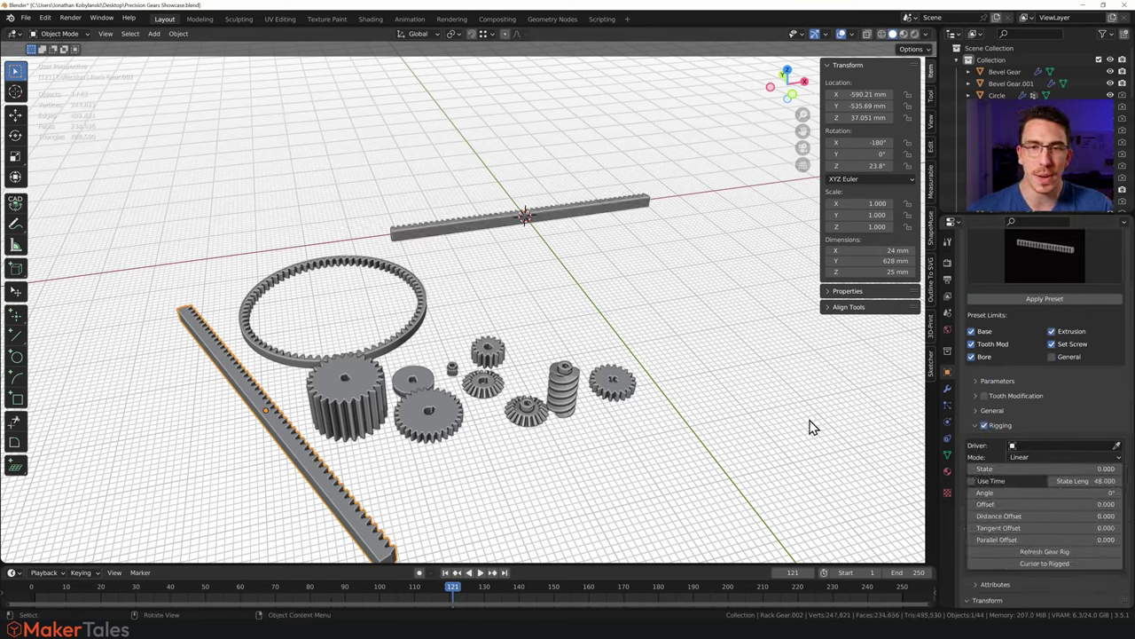
Rotate the rigged rack about -126° around the global Z axis.
left_click(601, 213)
left_click(601, 212)
key("r")
key("z")
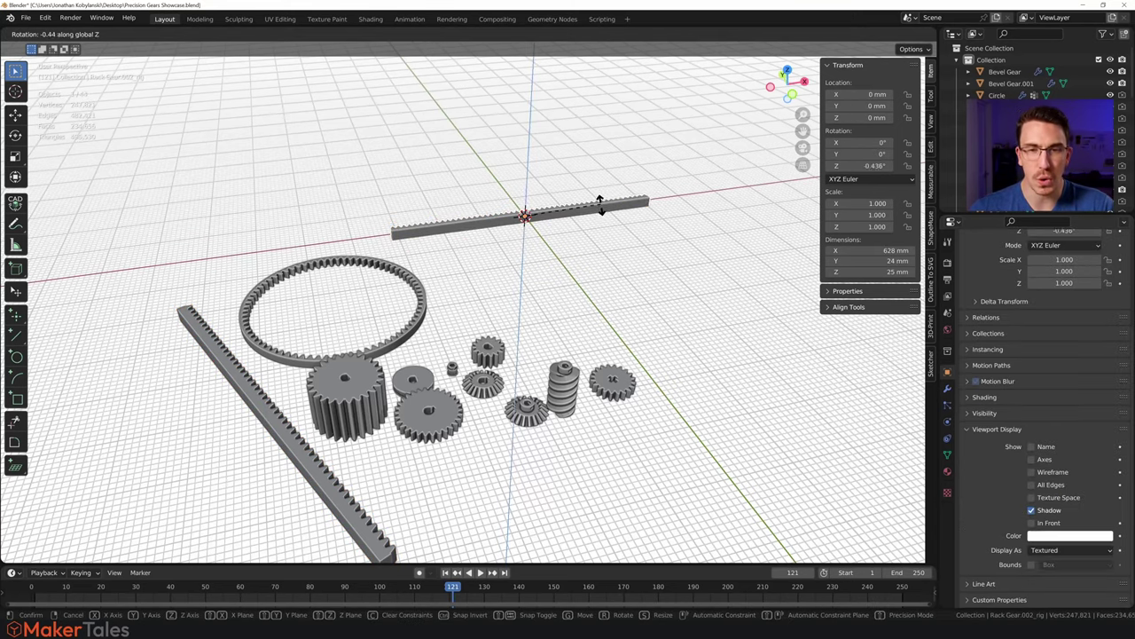
left_click(499, 271)
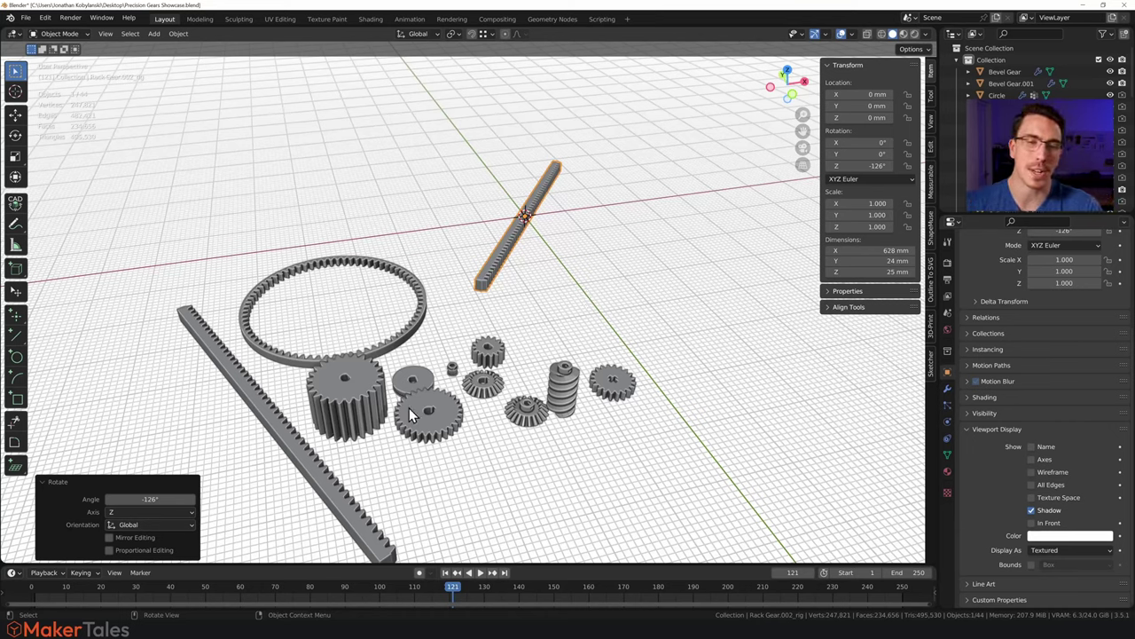
Enable rigging on the tall spur gear beside the rack and assign the rack gear, Rack Gear.002, as its driver.
left_click(366, 412)
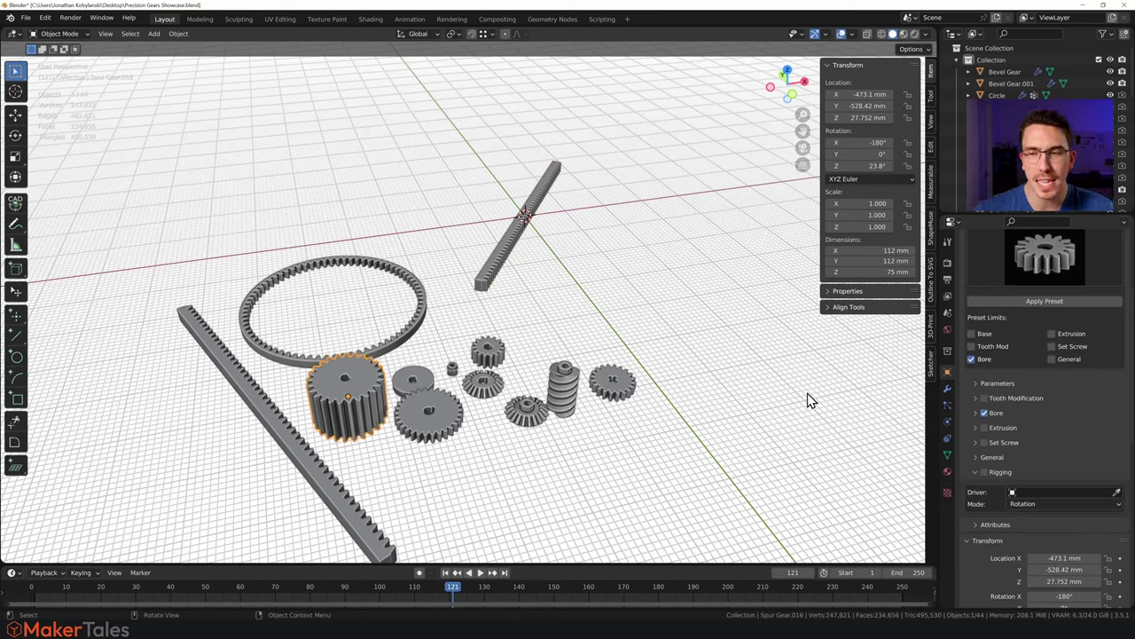
scroll(1020, 450, "down", 3)
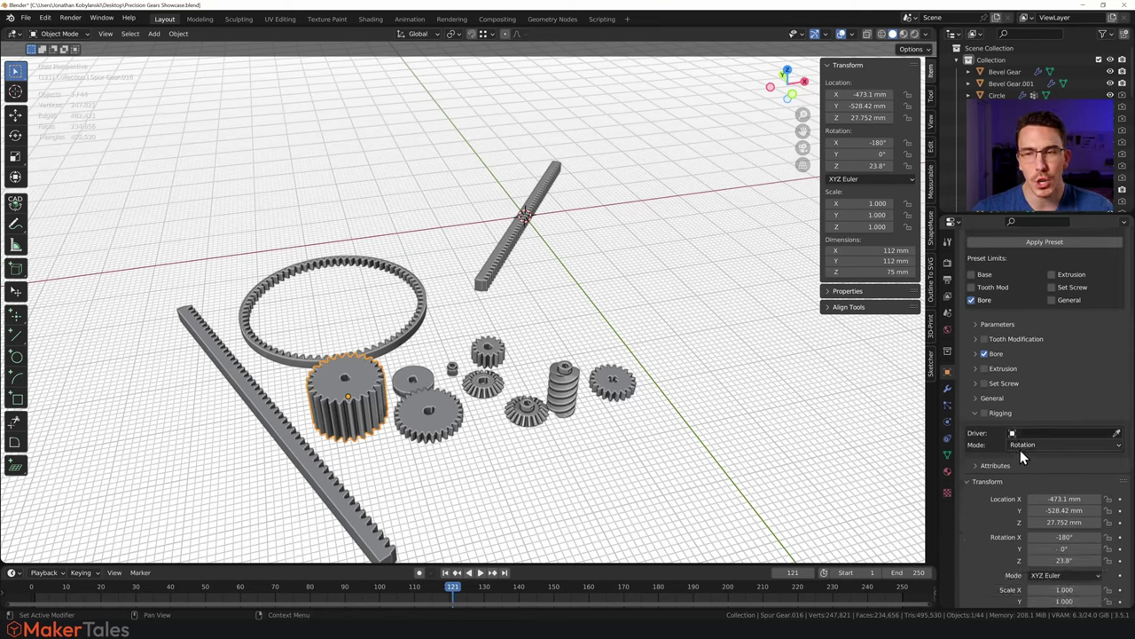
scroll(1015, 452, "down", 1)
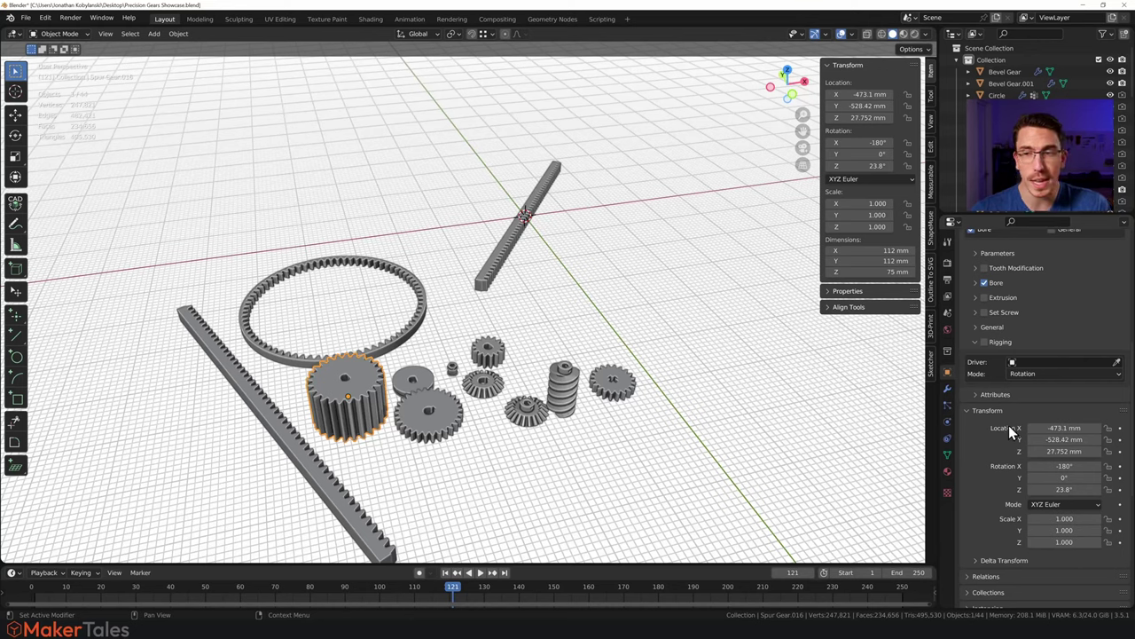
left_click(984, 342)
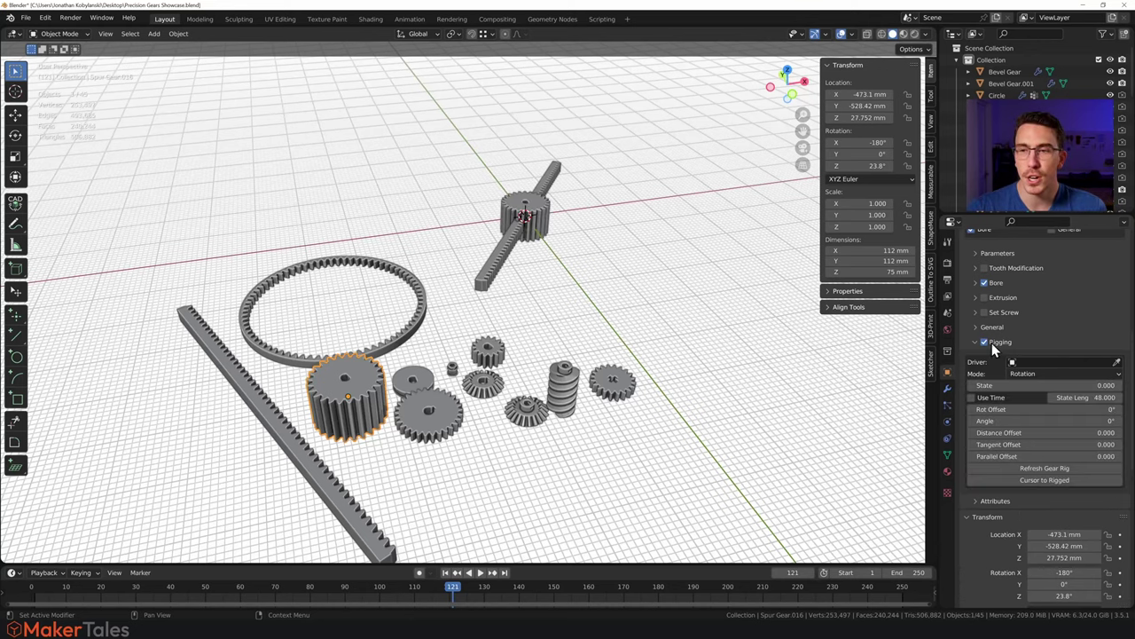
left_click(1115, 364)
left_click(374, 483)
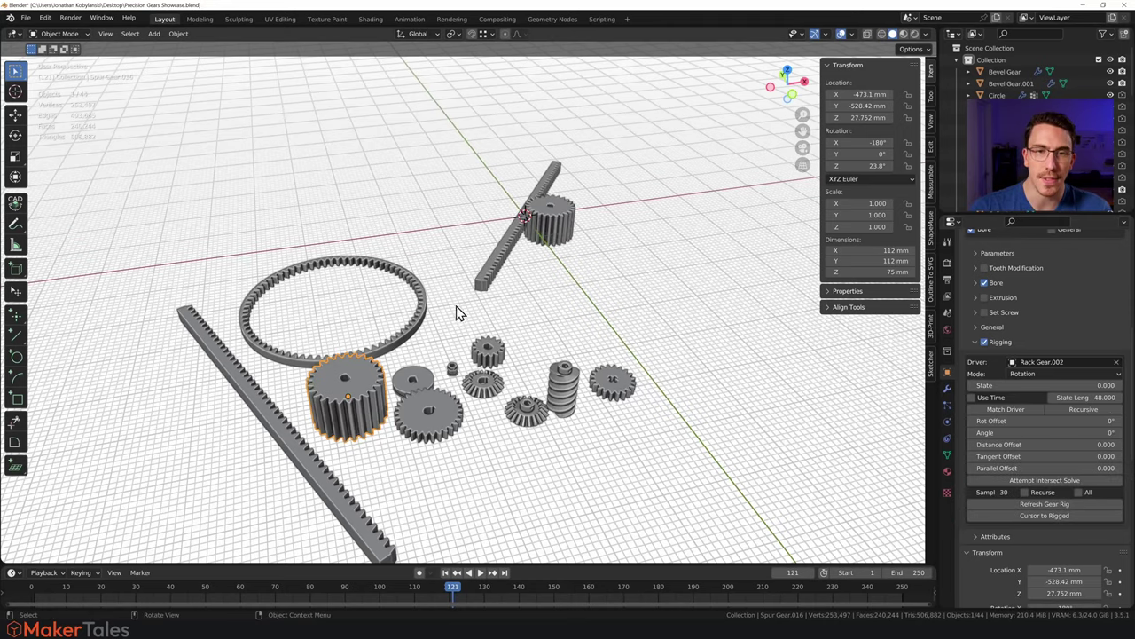
Examine the rigged rack and spur gear up close to check how their teeth mesh.
left_click(545, 233)
key("KP_Decimal")
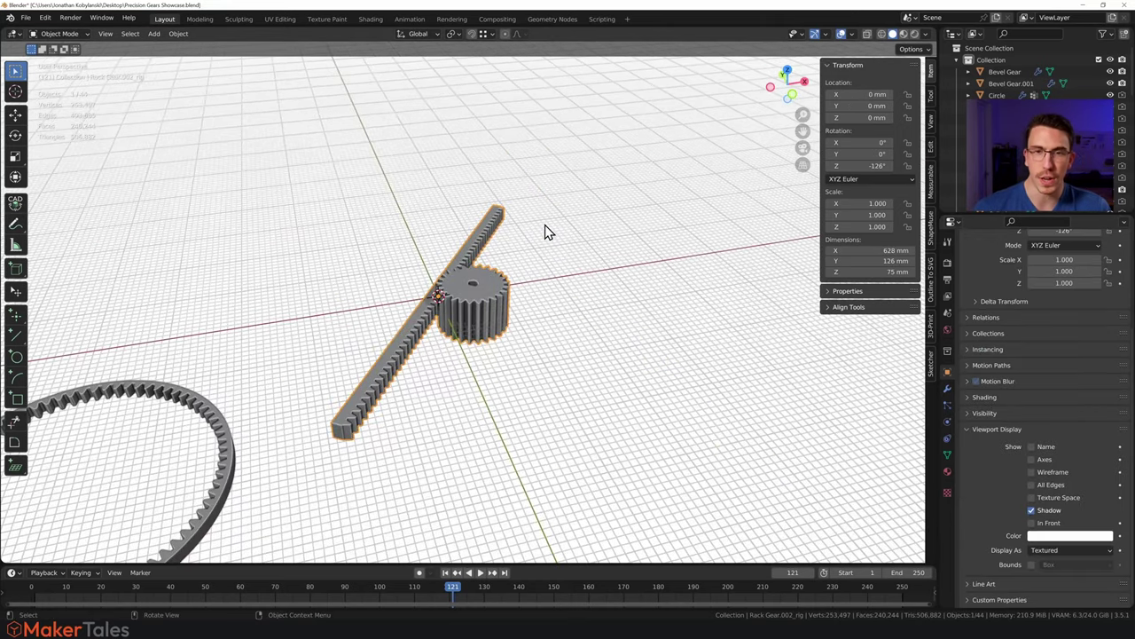
middle_click_drag(468, 352, 492, 355)
scroll(487, 320, "up", 5)
scroll(492, 355, "down", 3)
scroll(493, 352, "down", 3)
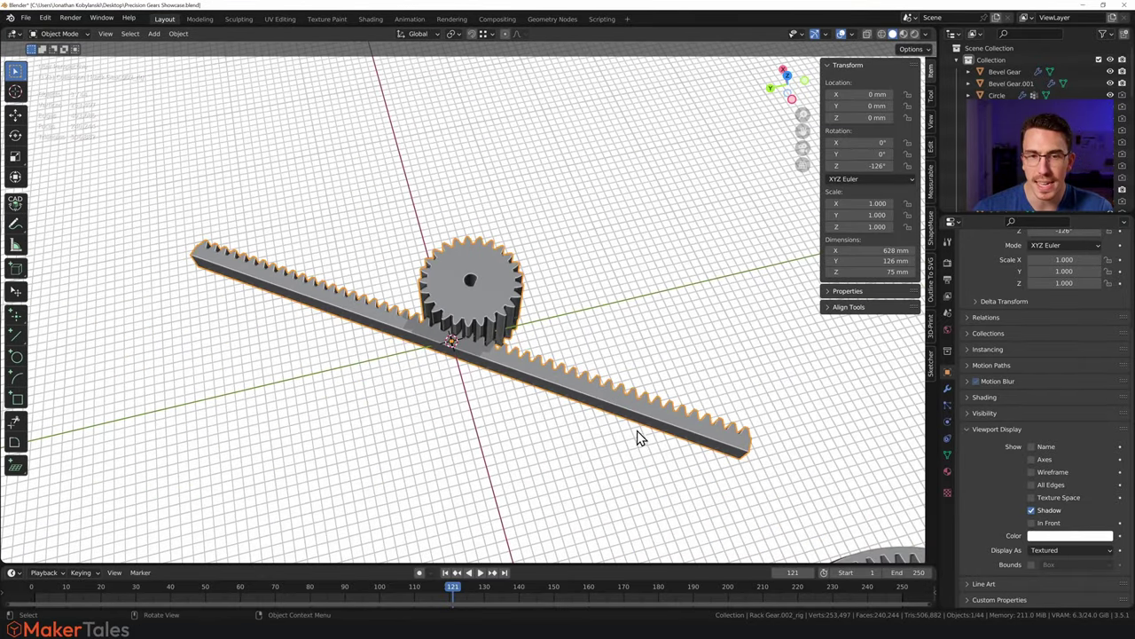
scroll(637, 431, "down", 2)
scroll(868, 497, "up", 2)
Match the spur gear's tooth parameters to its rack driver and solve the tooth intersection before and after matching.
left_click(835, 495)
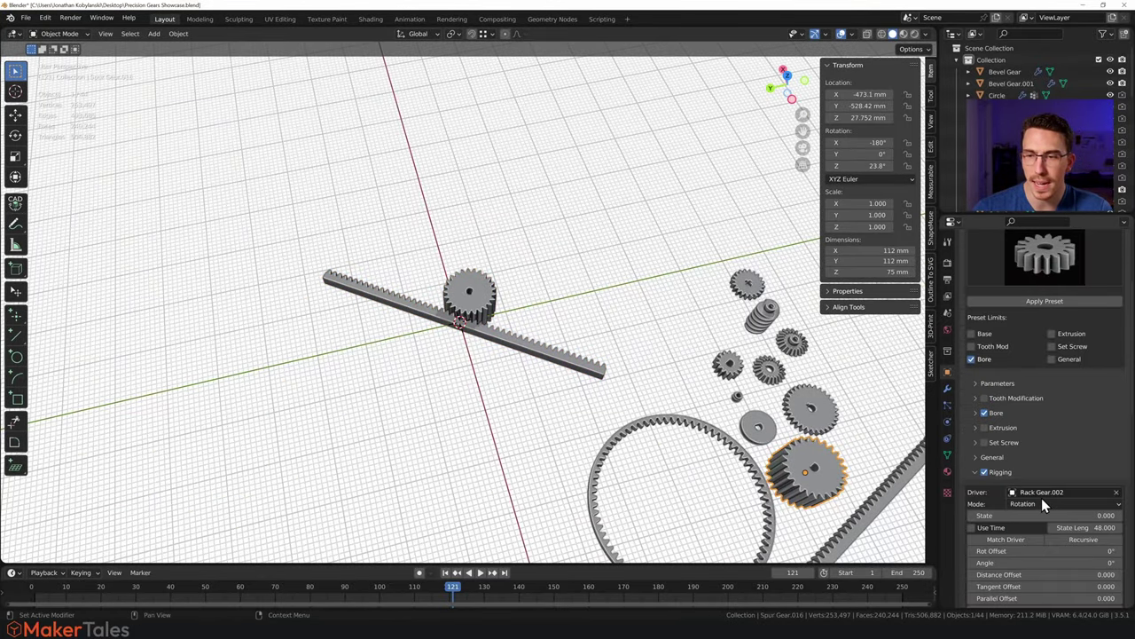
scroll(1047, 550, "down", 3)
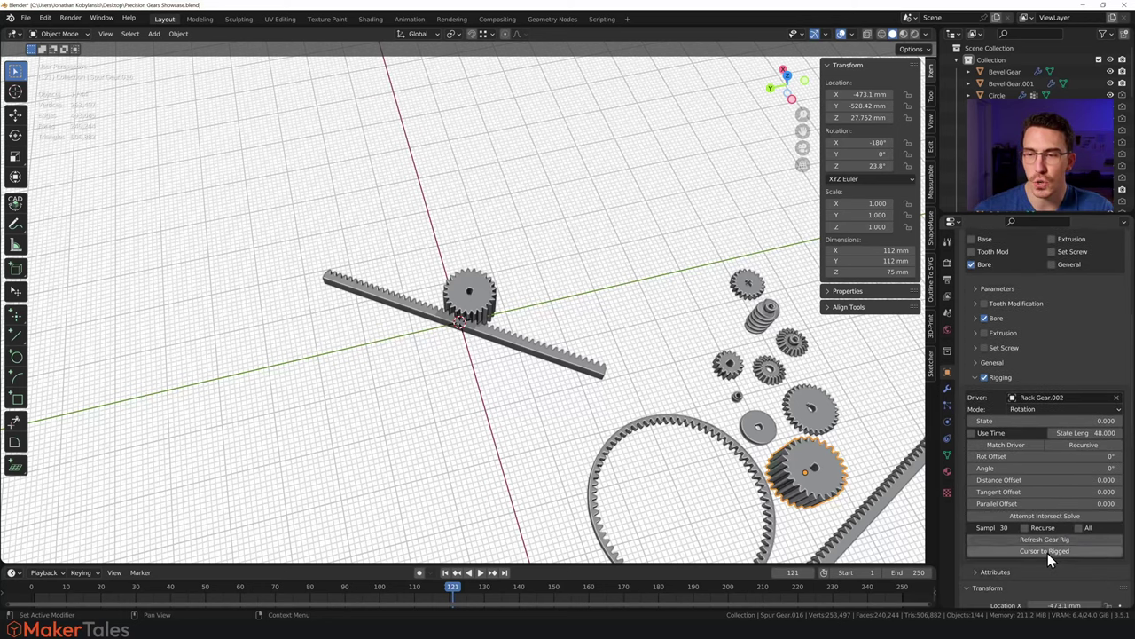
left_click(975, 514)
scroll(427, 360, "up", 4)
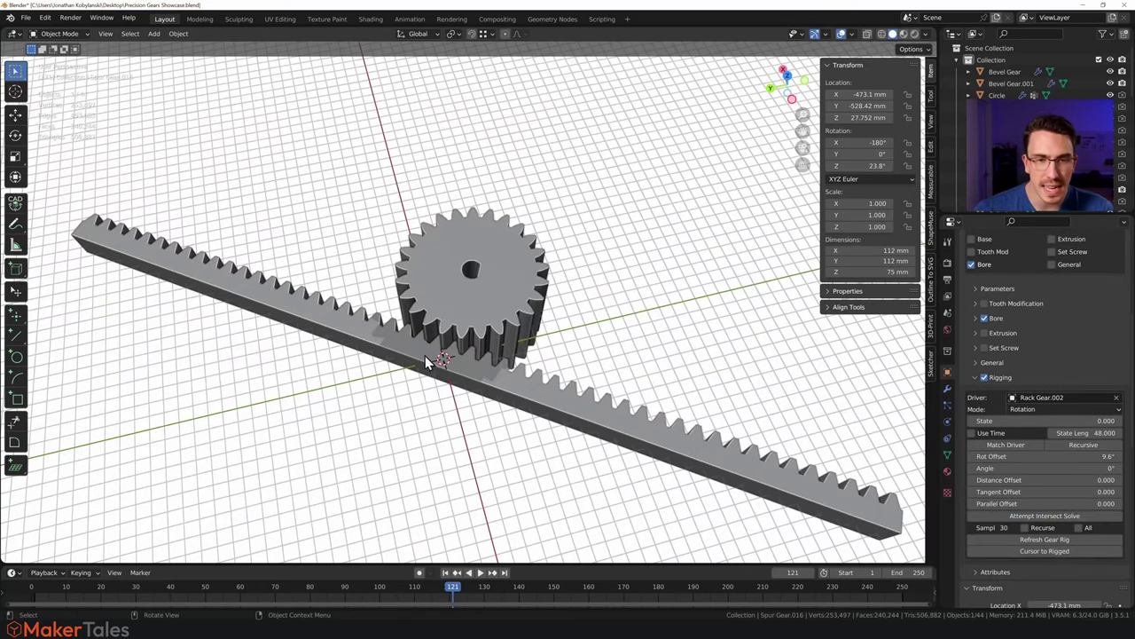
left_click(1000, 445)
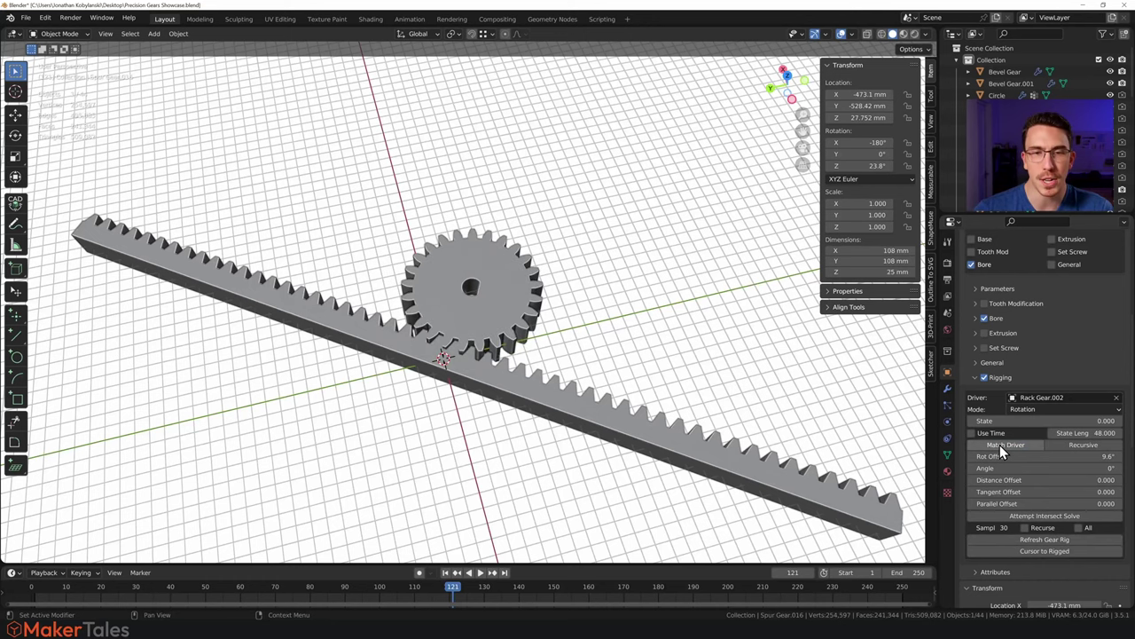
left_click(1040, 517)
Examine the solved rack and spur gear rig from a wider view alongside the source gears.
middle_click_drag(497, 371, 489, 324)
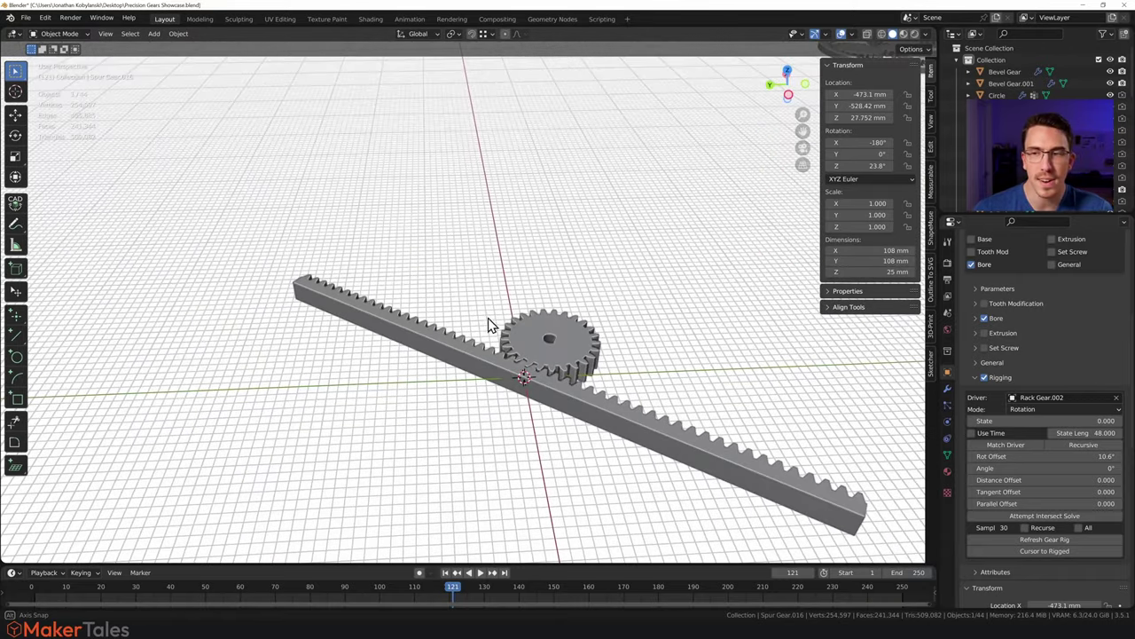
scroll(606, 386, "down", 2)
left_click(599, 421)
scroll(655, 447, "down", 3)
middle_click_drag(655, 447, 588, 418)
scroll(547, 448, "down", 2)
scroll(575, 414, "up", 2)
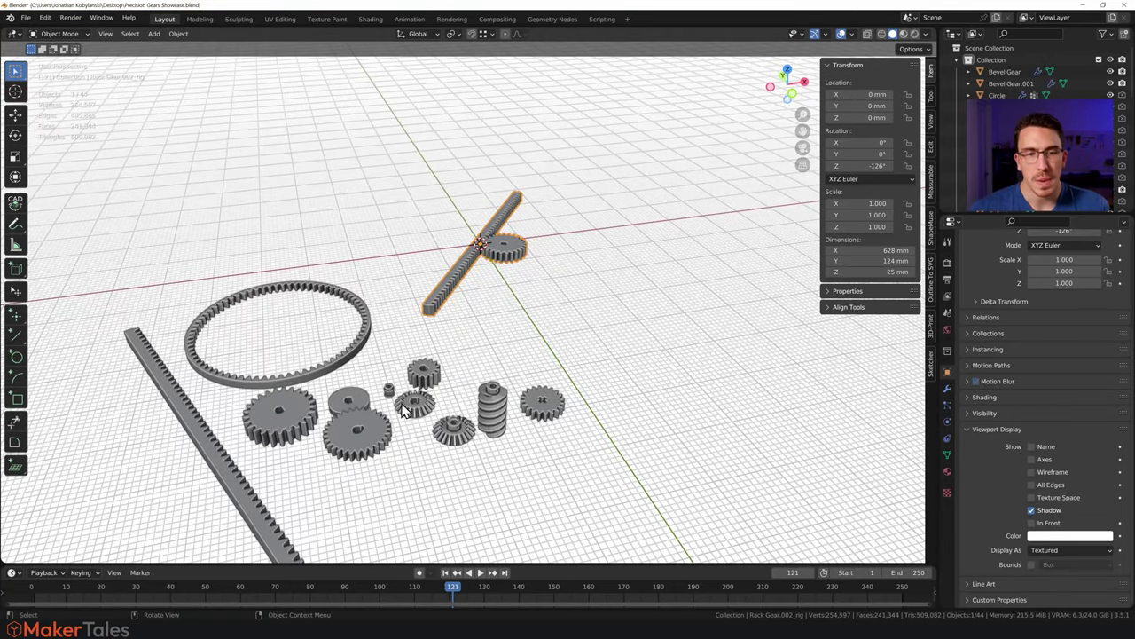
Set the height of the spur gear driven by the rack to 100 mm.
left_click(292, 426)
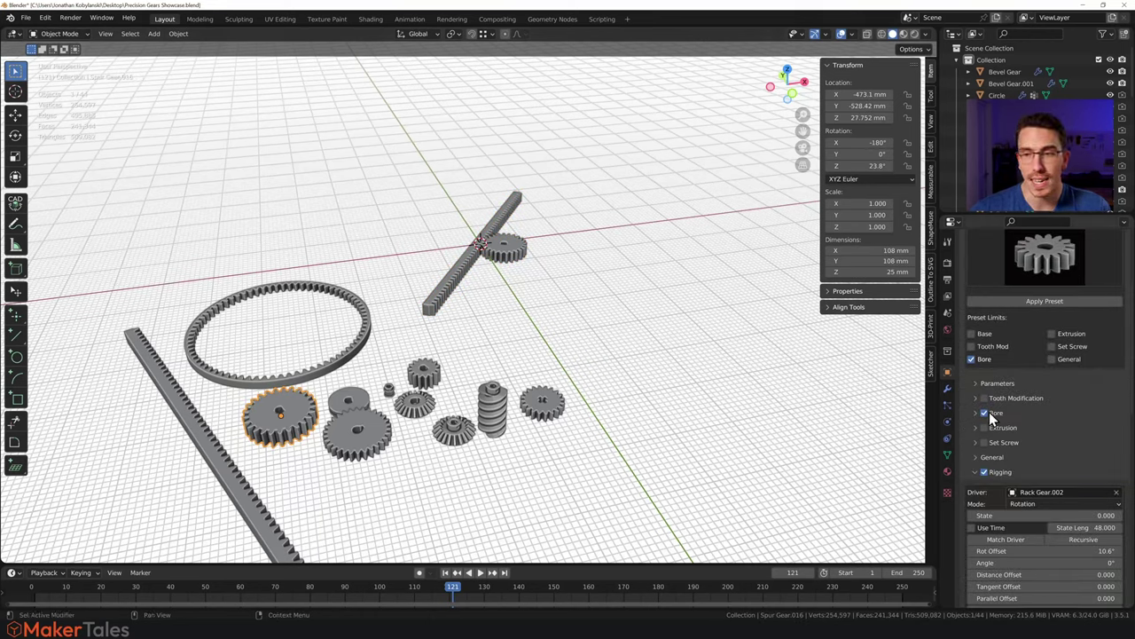
left_click(977, 383)
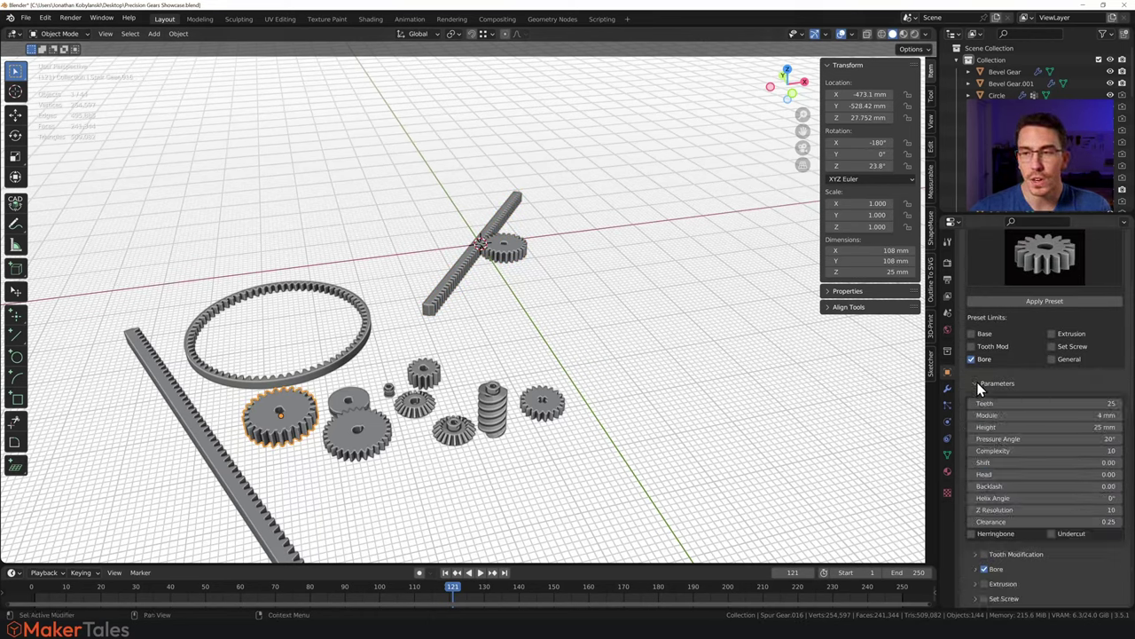
left_click(1012, 428)
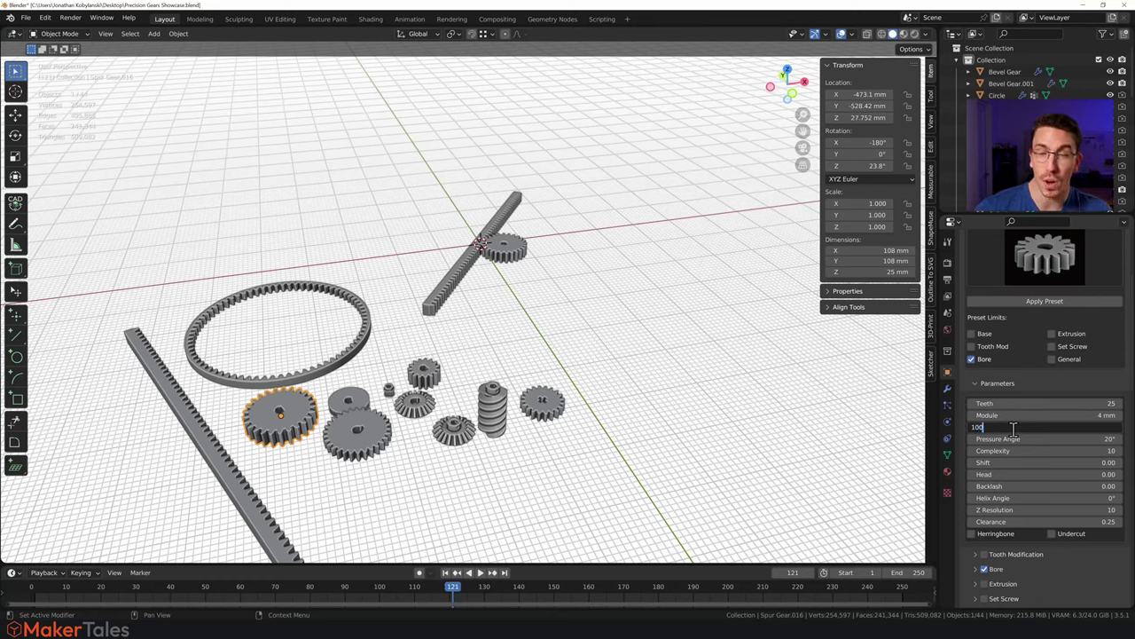
type("100")
key("Return")
left_click(977, 384)
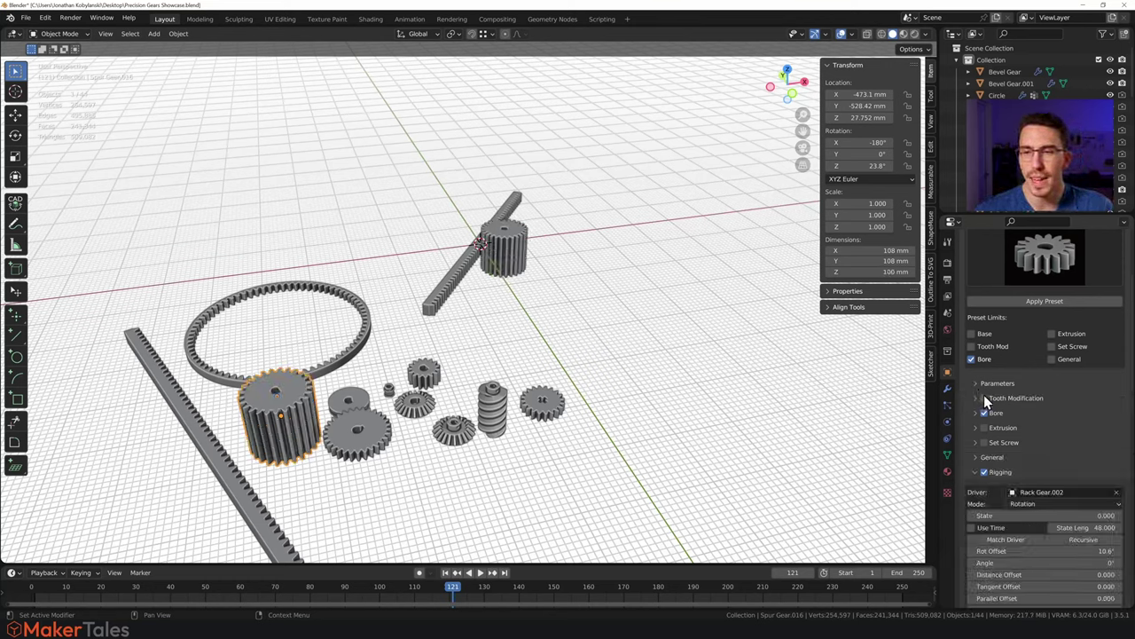
Set the spur gear rig's Parallel Offset to 268 and Tangent Offset to 31.9, and re-solve its intersection with the rack.
scroll(1002, 426, "down", 5)
left_click_drag(1047, 421, 1125, 421)
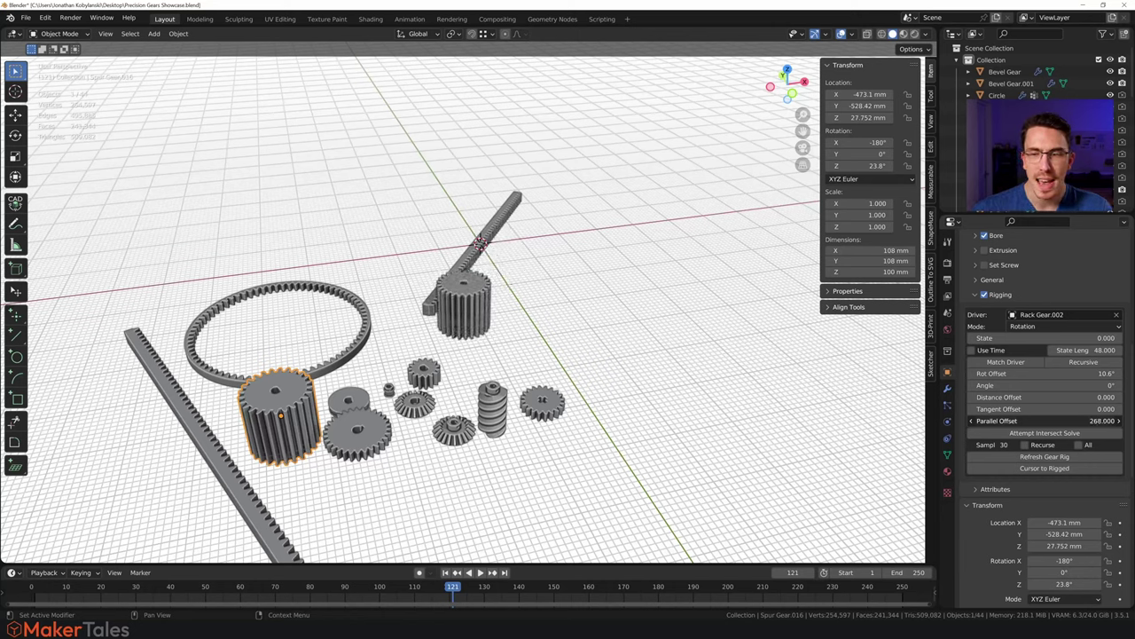
left_click_drag(1047, 408, 1068, 409)
left_click(1017, 434)
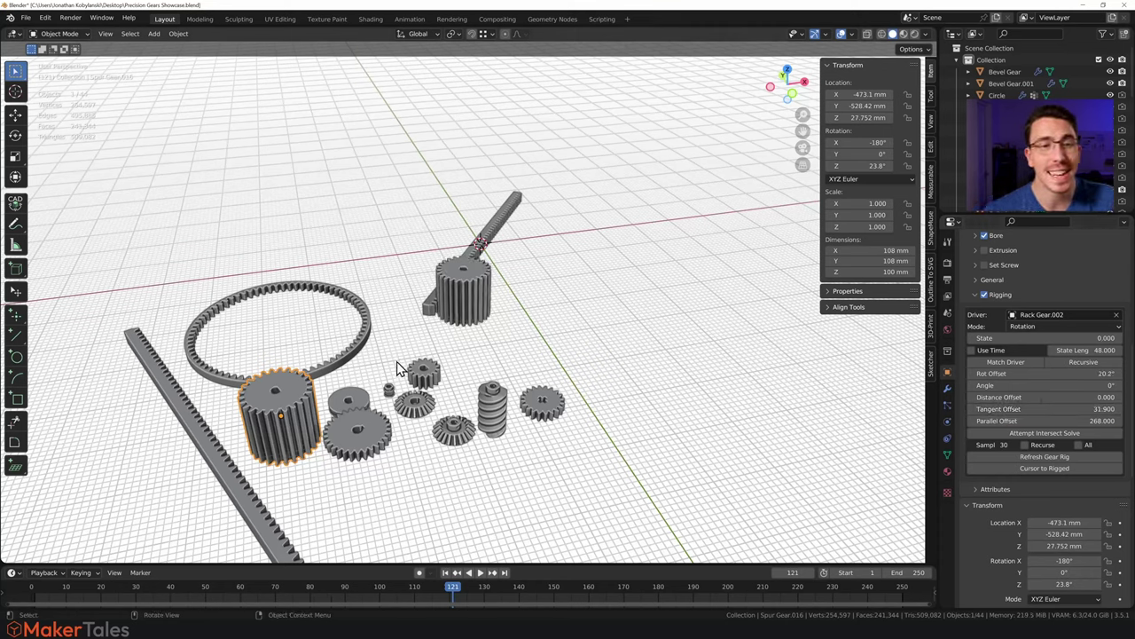
Enable rigging on the internal ring gear with the tall spur gear, Spur Gear.016, as its driver.
left_click(363, 356)
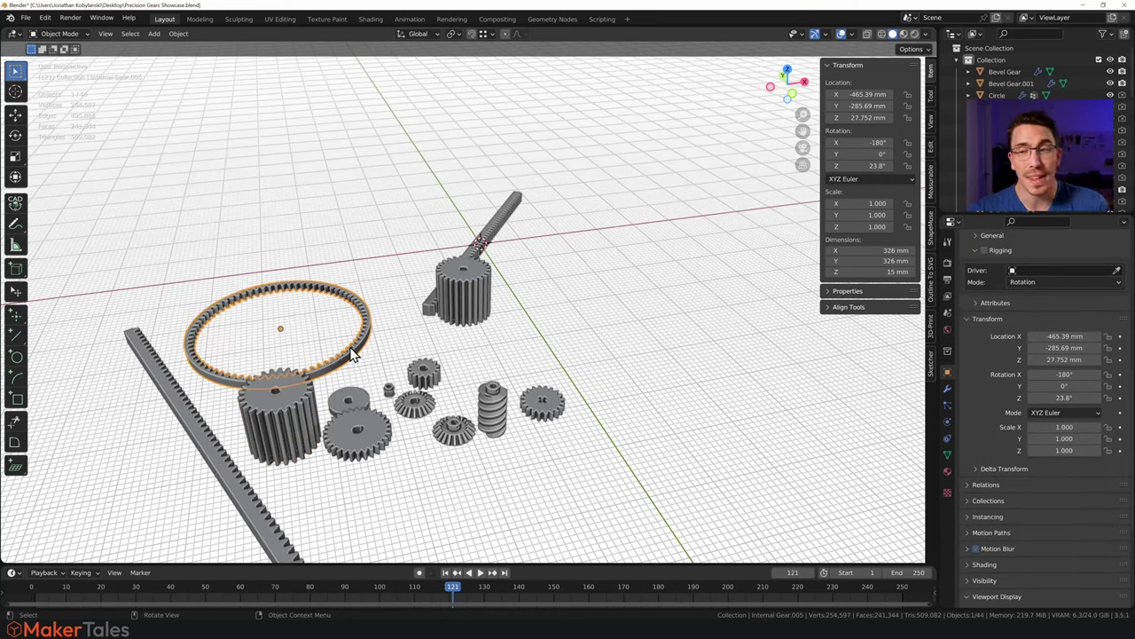
left_click(984, 250)
left_click(1116, 270)
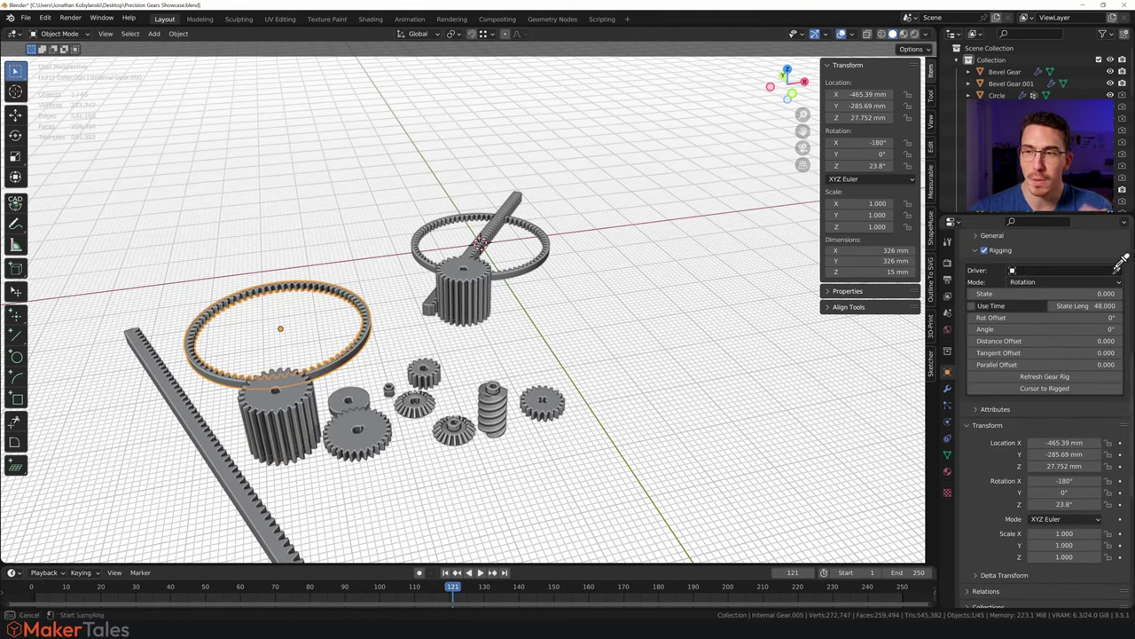
left_click(312, 415)
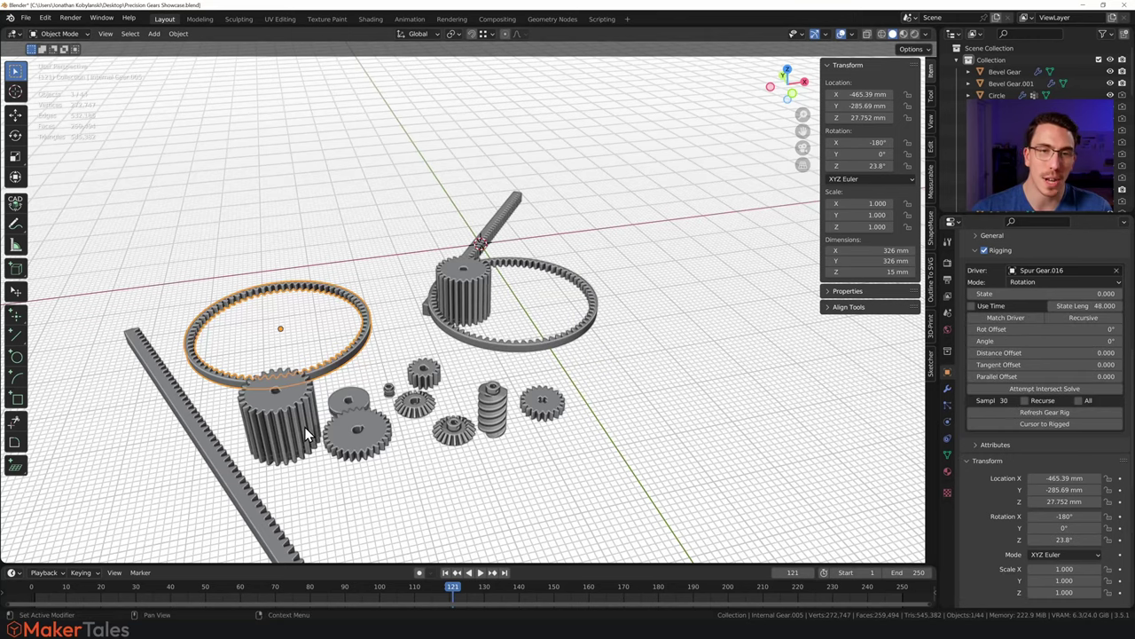
Set the internal ring gear's Tangent Offset to 33.2 and solve its intersection with the tall spur gear.
left_click(1038, 365)
type("23.4")
key("Return")
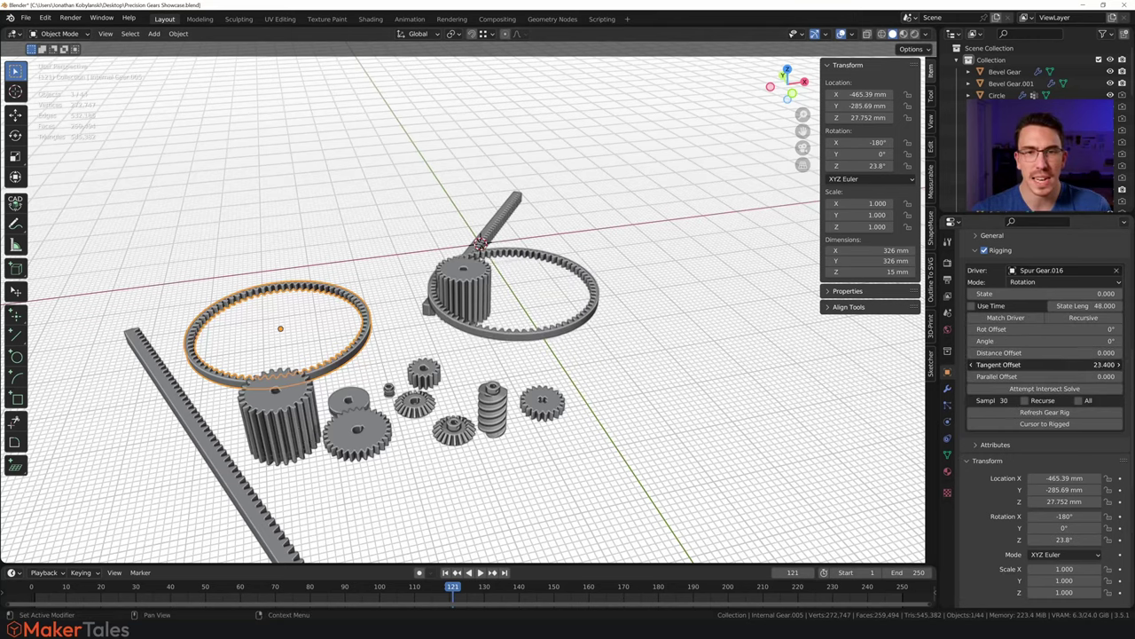
mouse_move(1038, 365)
left_mouse_down()
mouse_move(1087, 366)
mouse_move(1034, 373)
left_mouse_up()
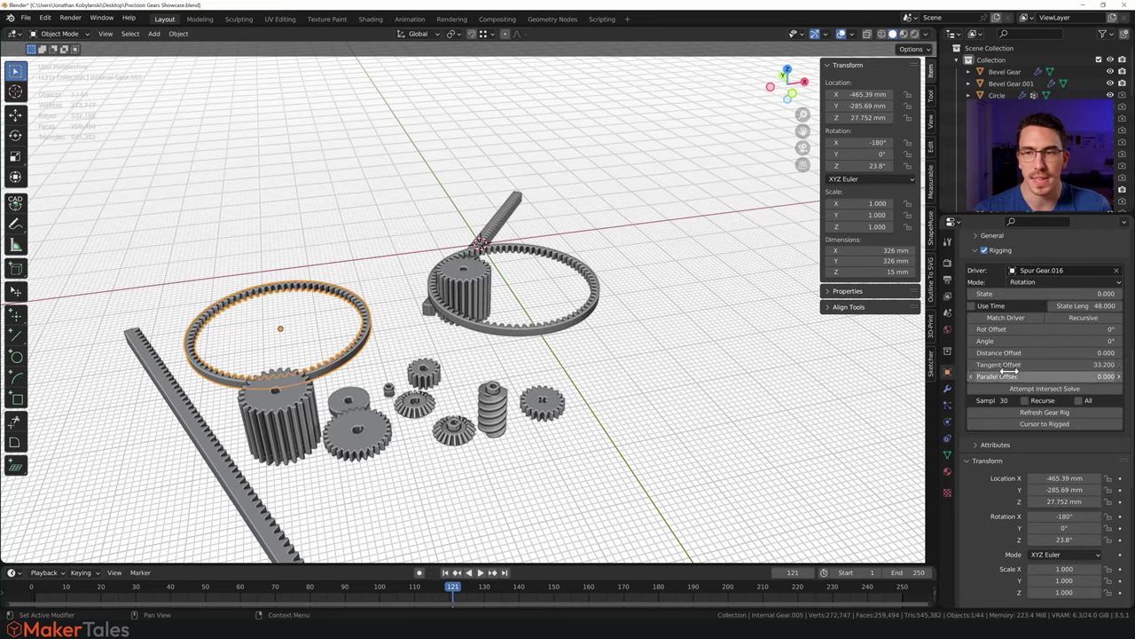
left_click(1039, 389)
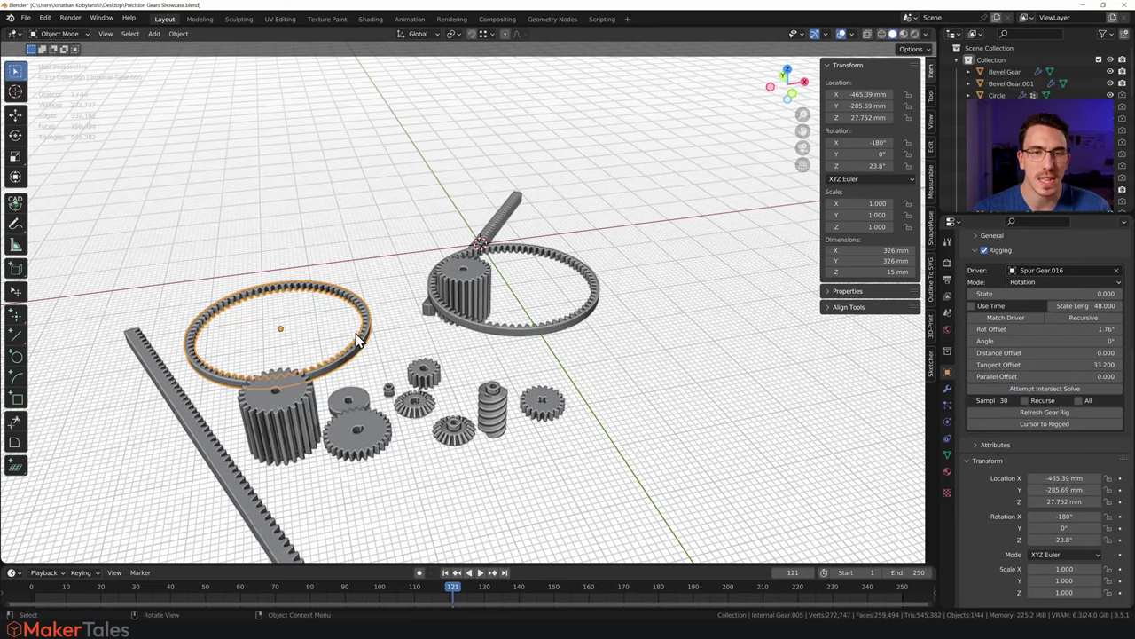
Rig the large GT2 gear in Compound mode with Spur Gear.016 as its driver and an Offset of 55.4.
mouse_move(358, 339)
middle_mouse_down()
mouse_move(444, 306)
mouse_move(375, 337)
middle_mouse_up()
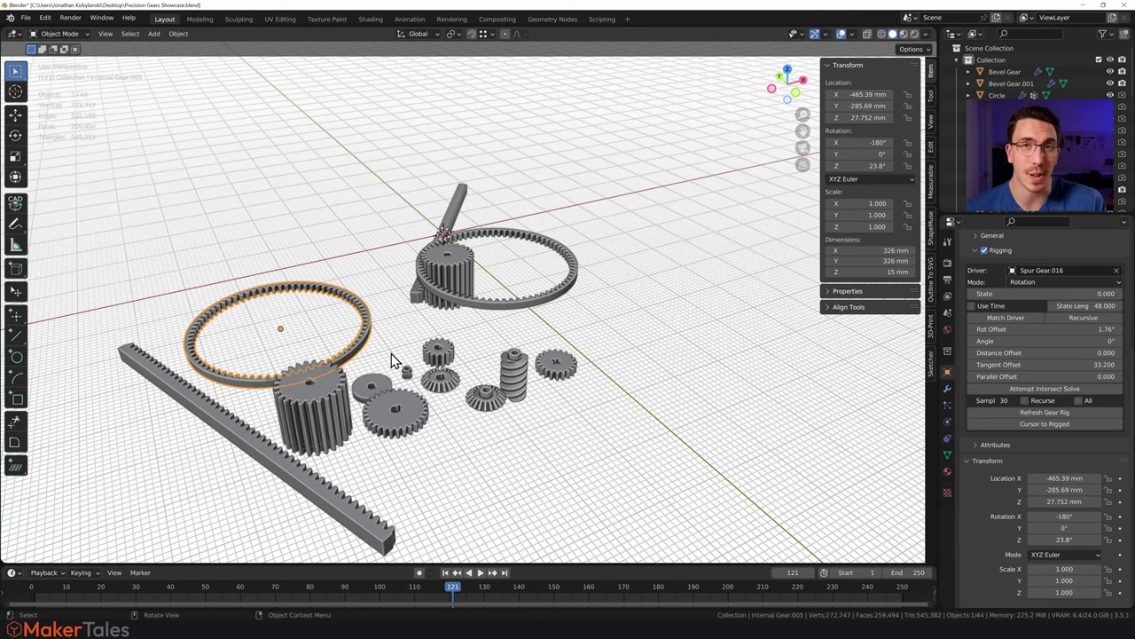
scroll(415, 309, "up", 3)
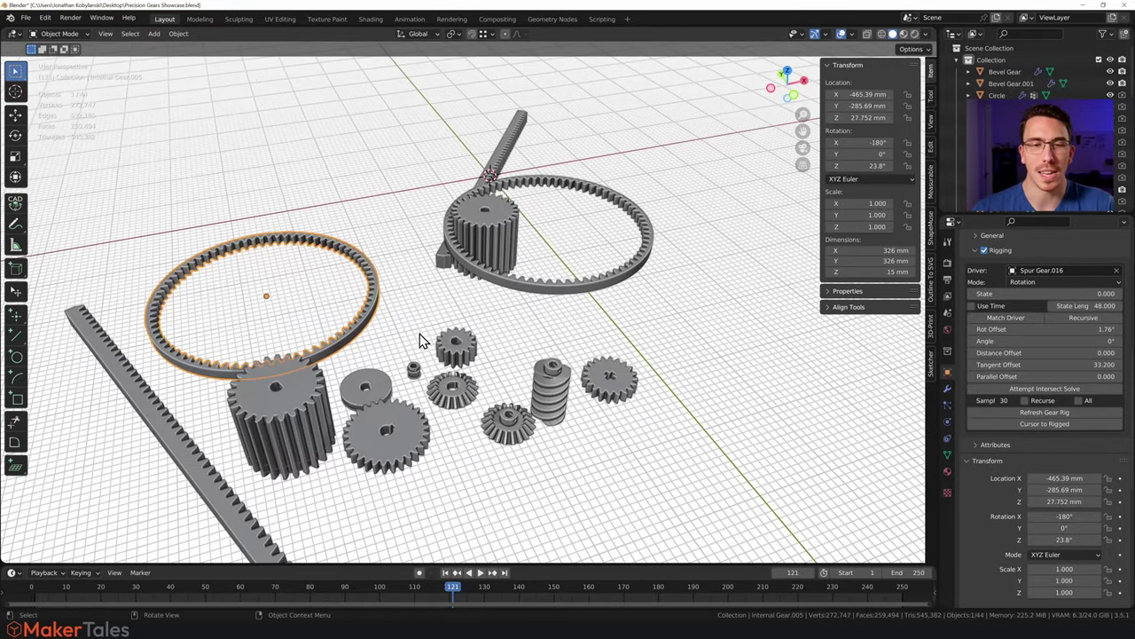
left_click(374, 386)
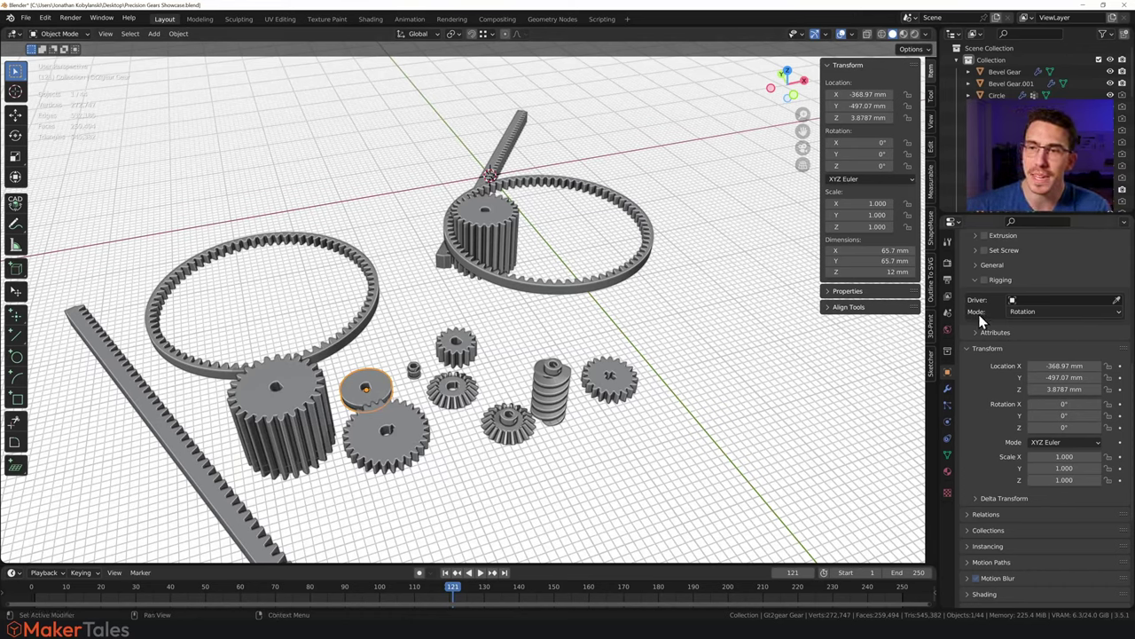
left_click(1053, 313)
left_click(1033, 338)
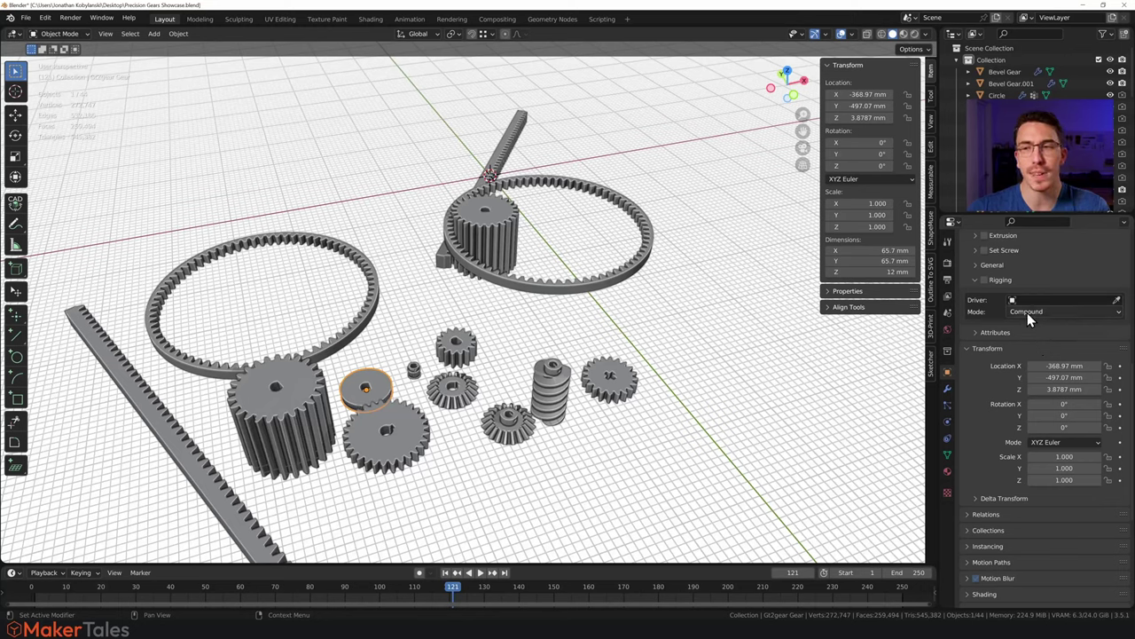
left_click(1116, 300)
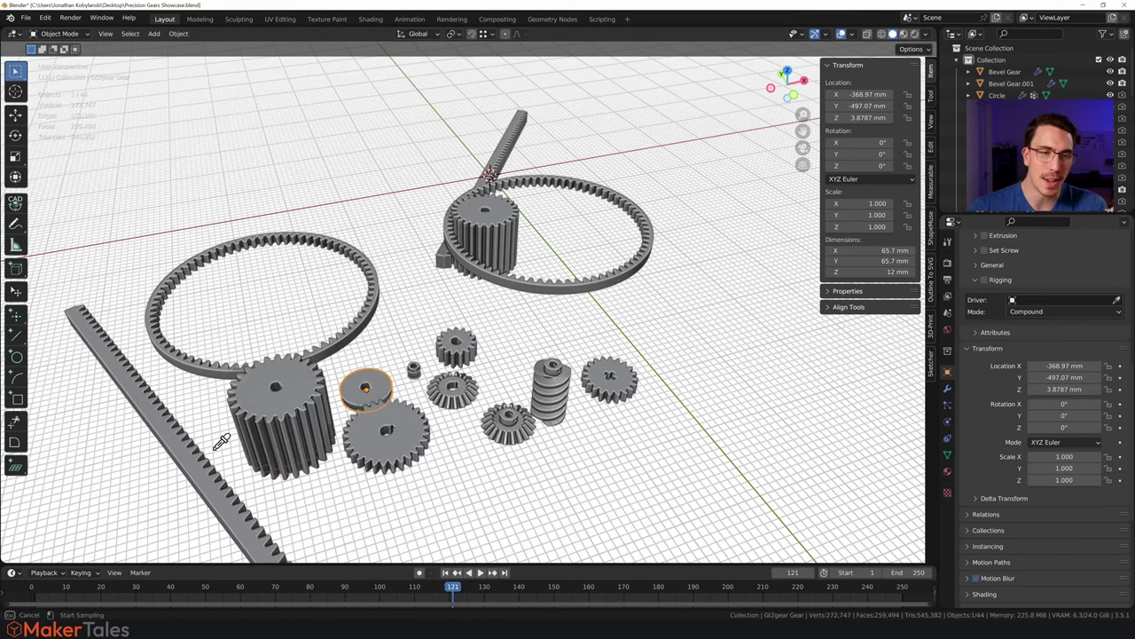
left_click(303, 415)
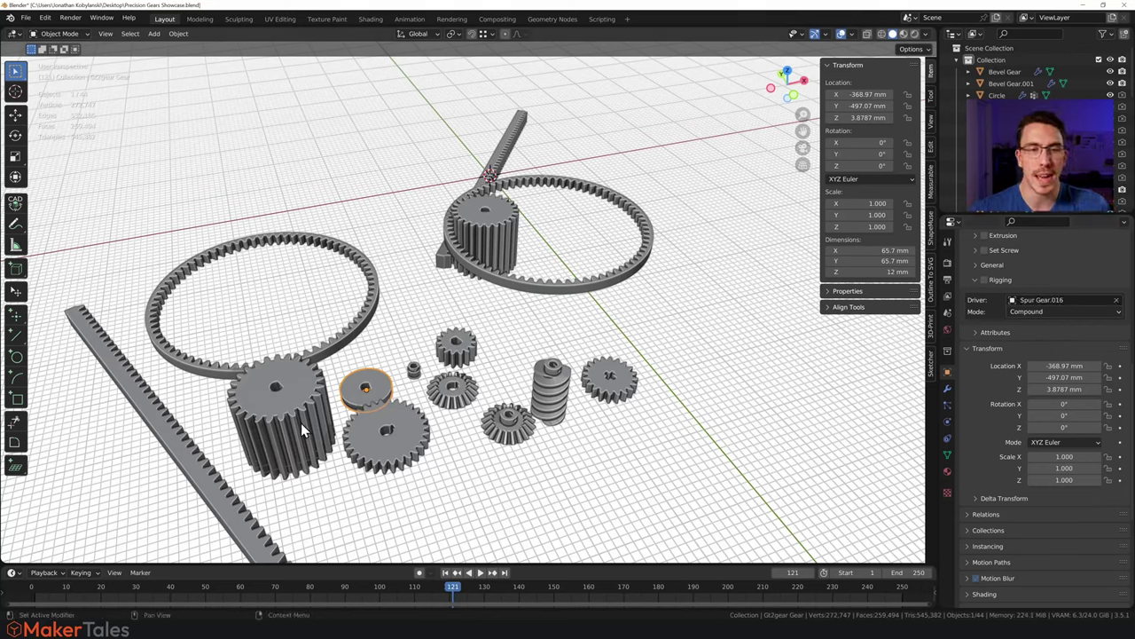
left_click(984, 279)
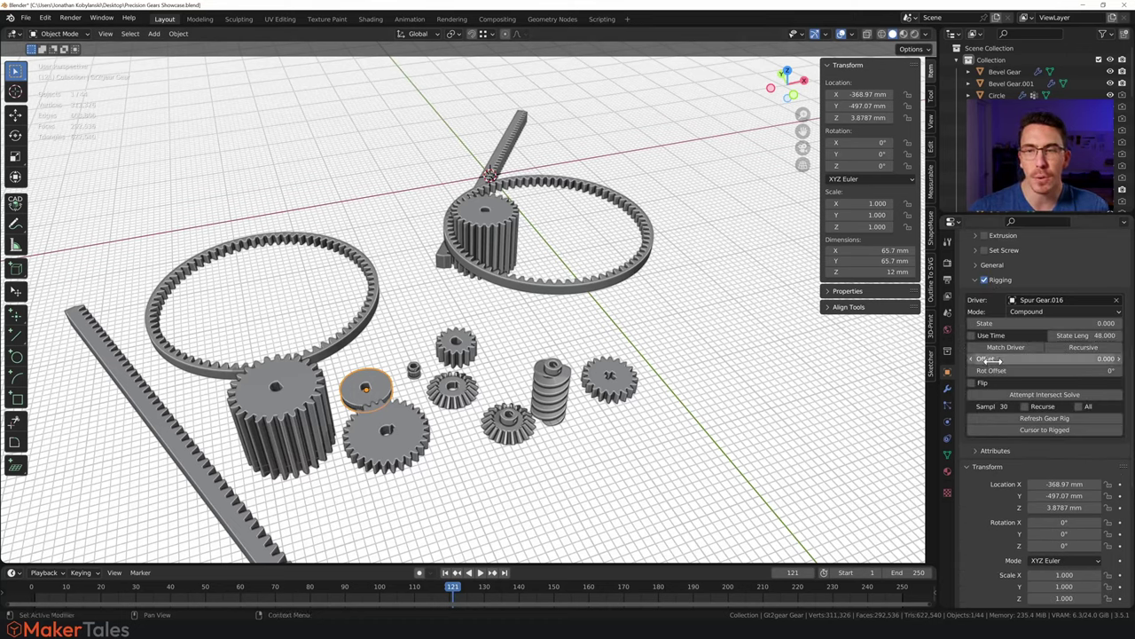
left_click_drag(1047, 358, 1072, 359)
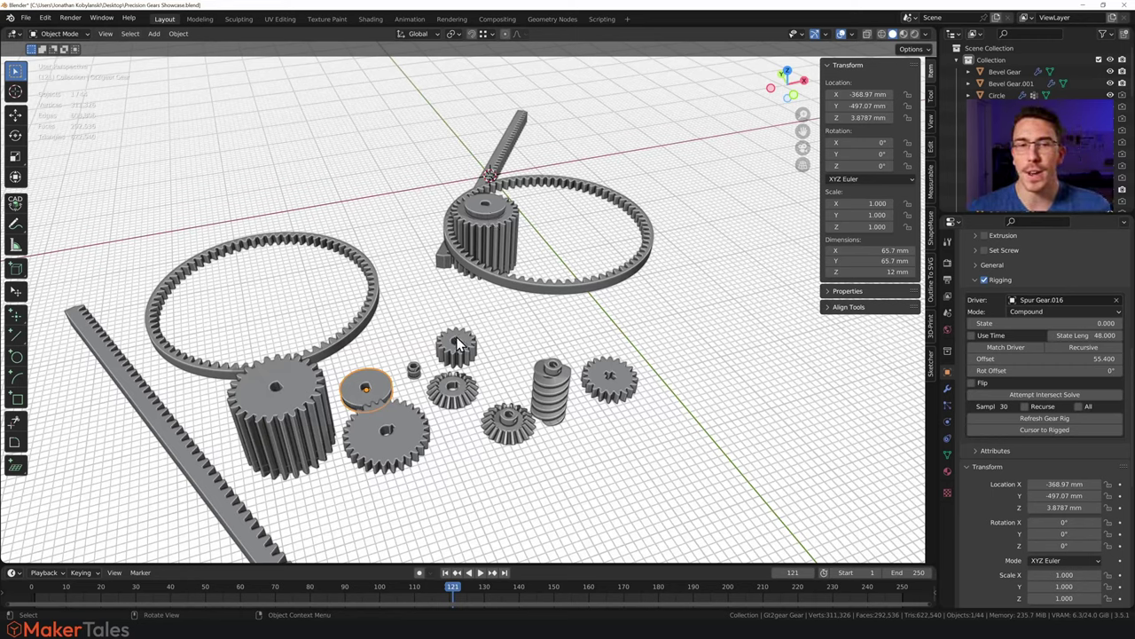
Rig the small GT2 pulley in Rotation mode with Gt2gear Gear as driver, at Angle -191° and Distance Offset 66.1.
left_click(414, 371)
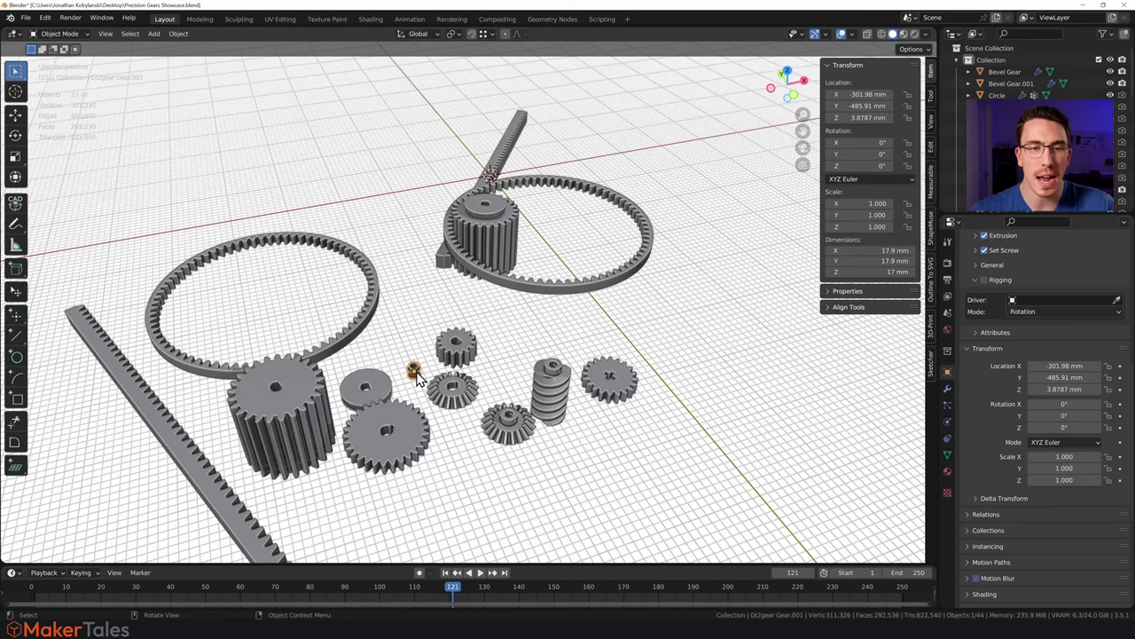
left_click(1116, 300)
left_click(451, 364)
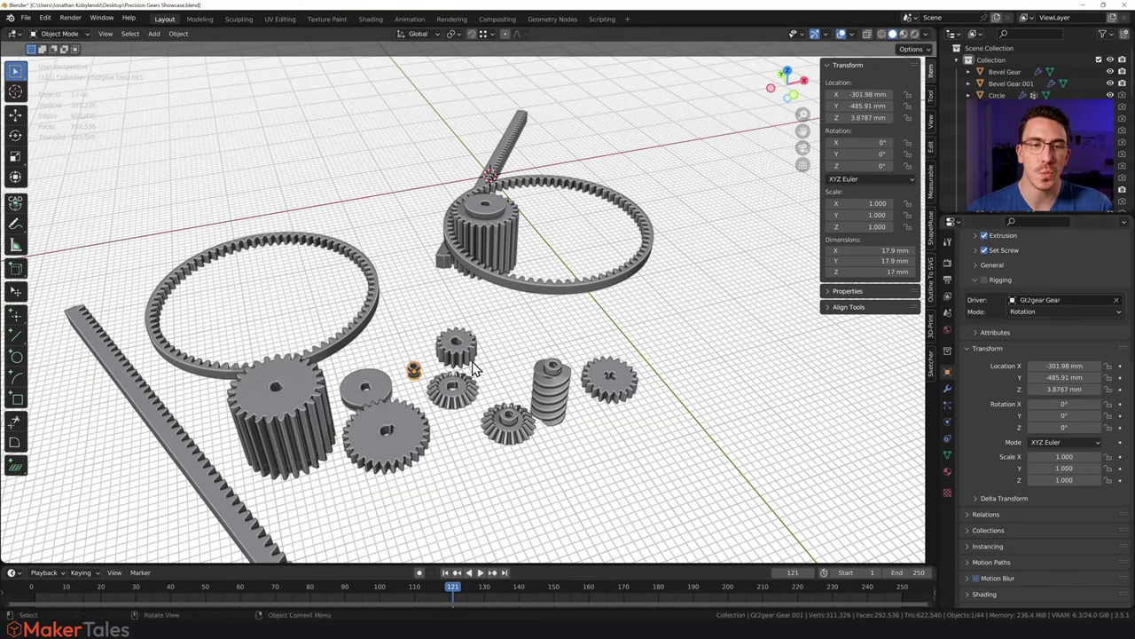
left_click(985, 280)
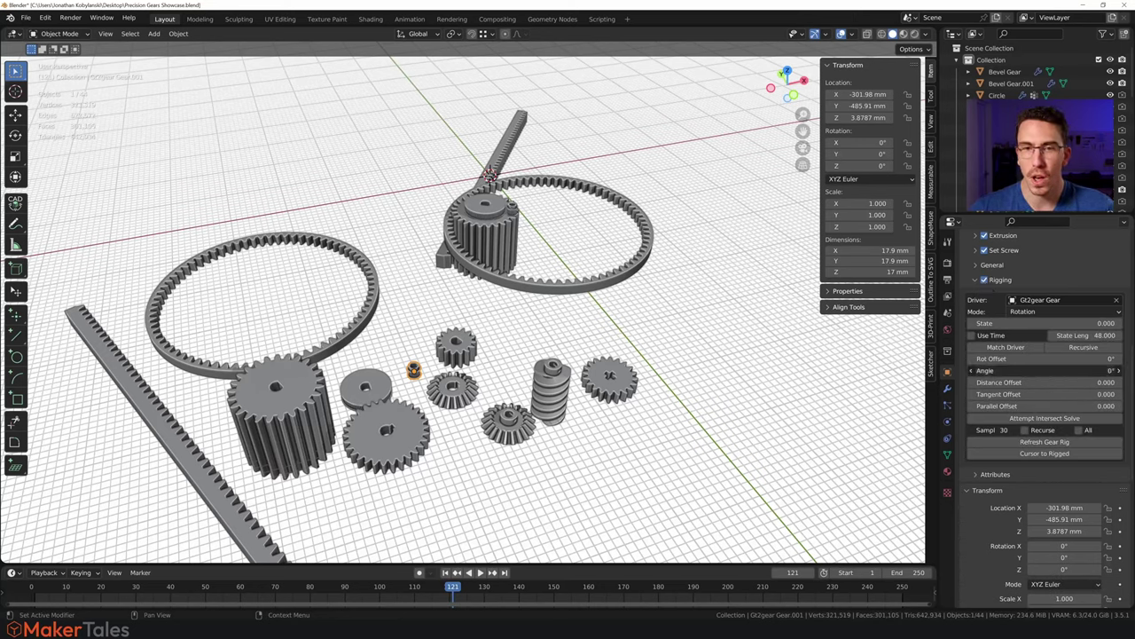
left_click_drag(1047, 370, 994, 370)
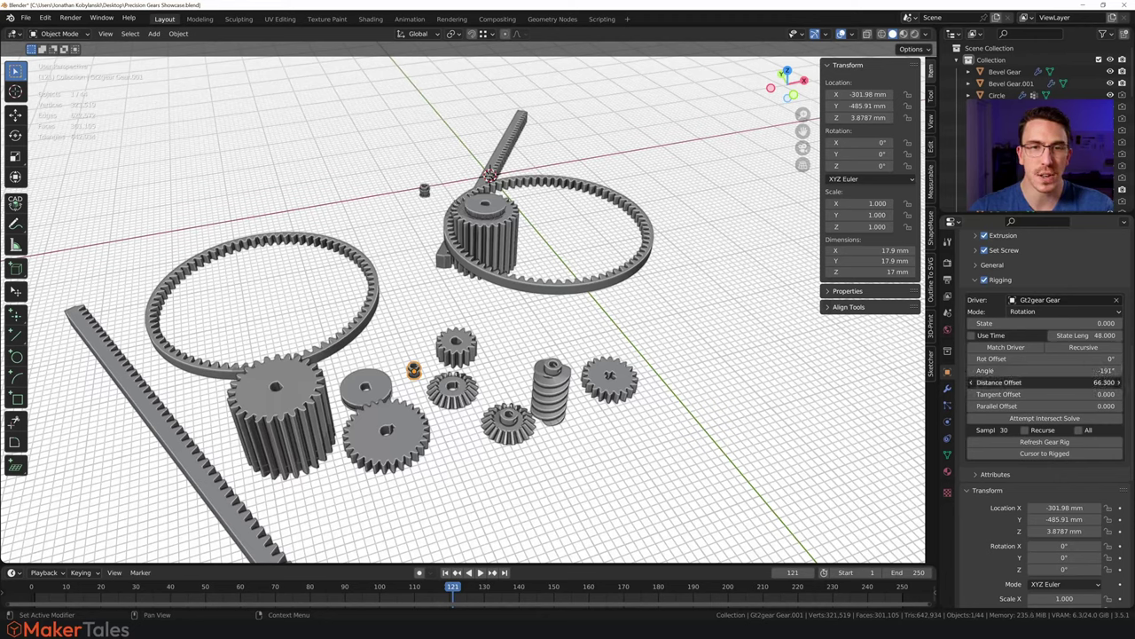
left_click_drag(1047, 382, 1038, 382)
key("KP_Decimal")
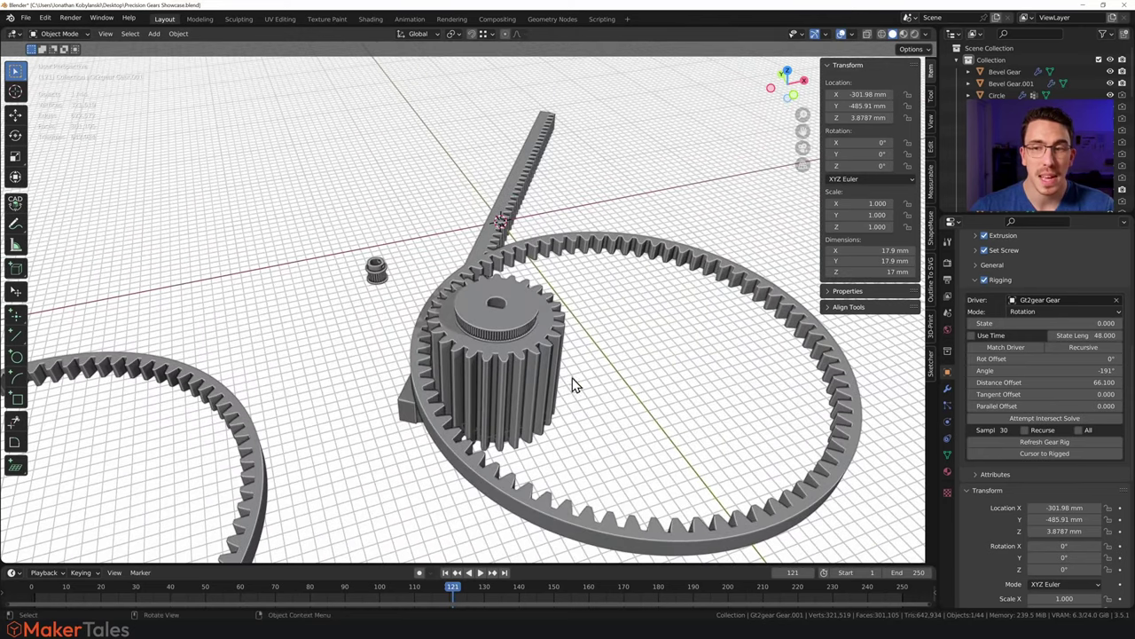
Set the rig's State Length and the scene's end frame to 500, and enable Use Time for the gear rig.
left_click(1091, 334)
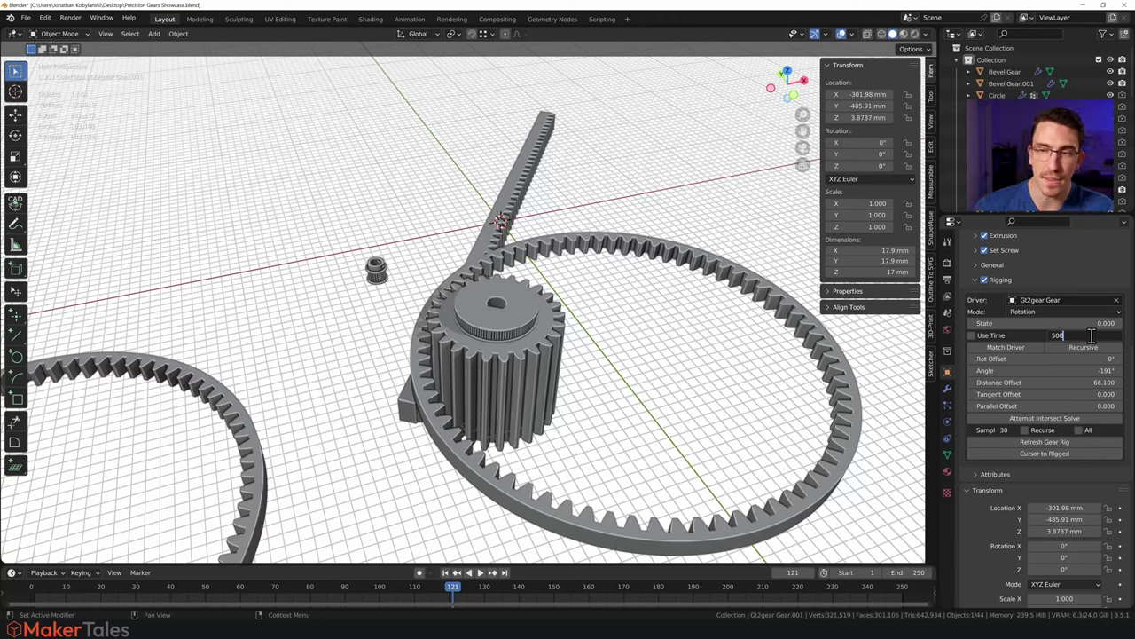
key("Return")
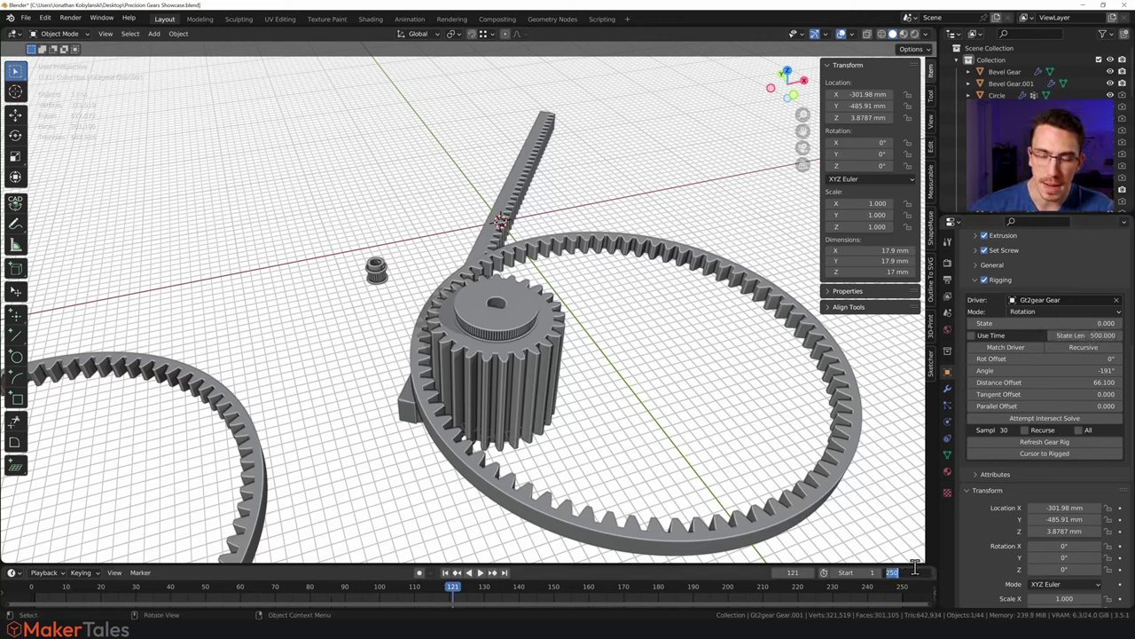
left_click(915, 569)
type("500")
key("Return")
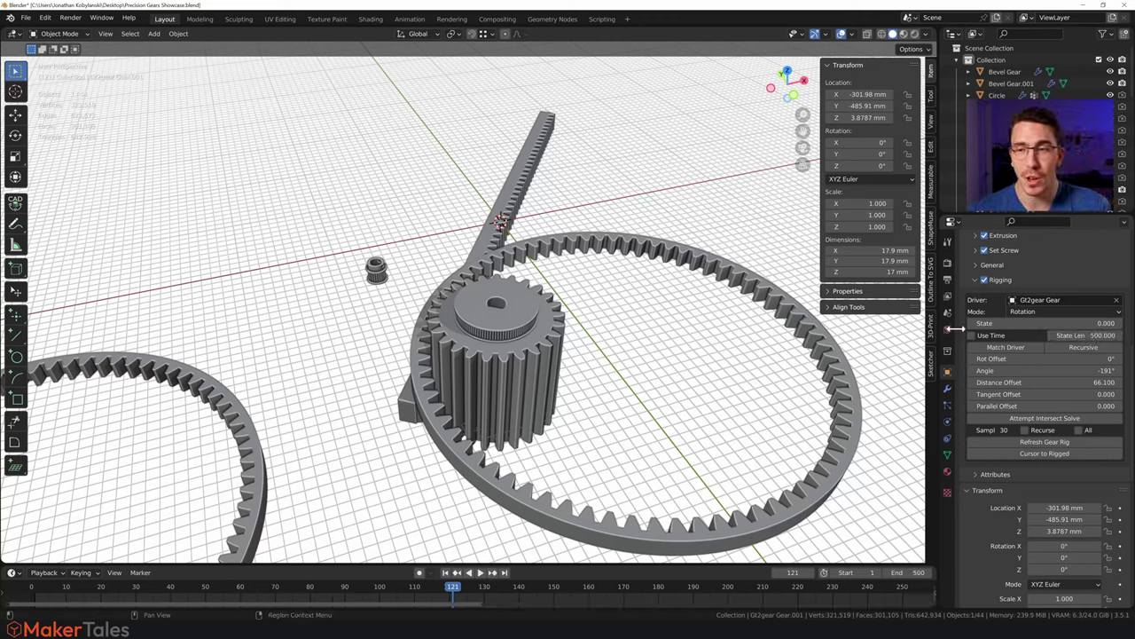
left_click(971, 337)
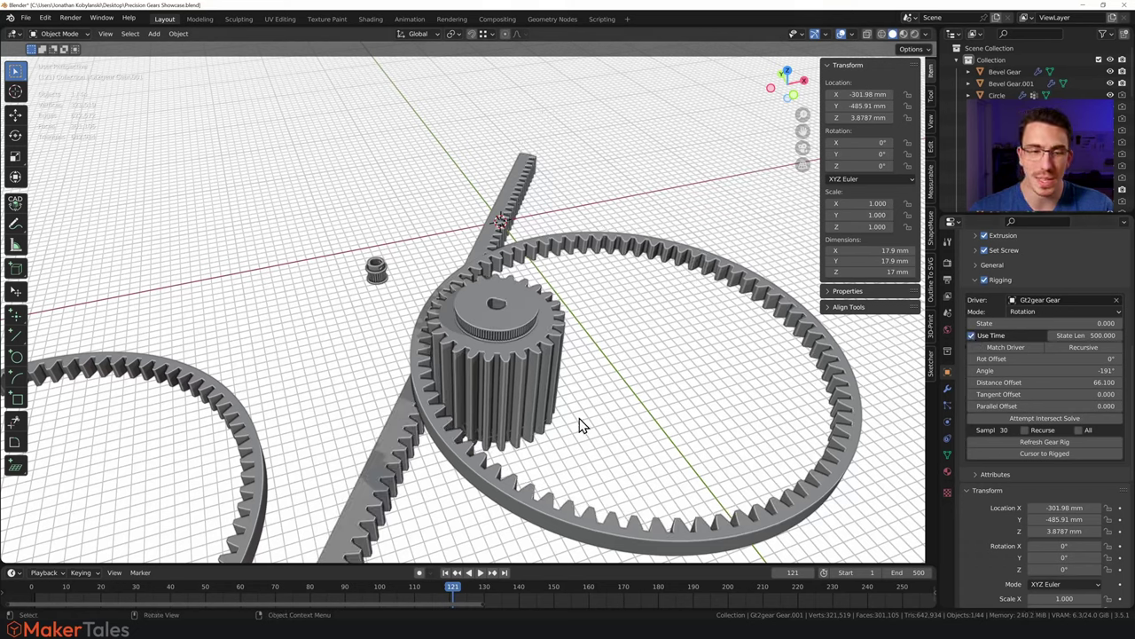
Play the gear rig animation from frame 0 to check the motion, and stop playback.
left_click(481, 573)
left_click_drag(405, 595, 13, 597)
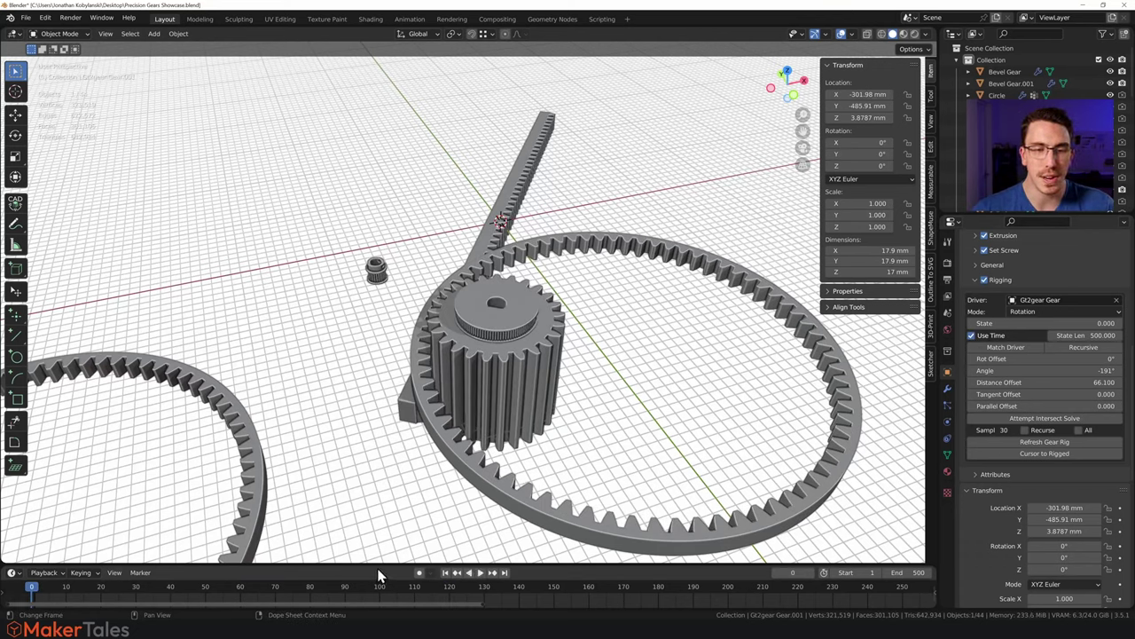
left_click(479, 572)
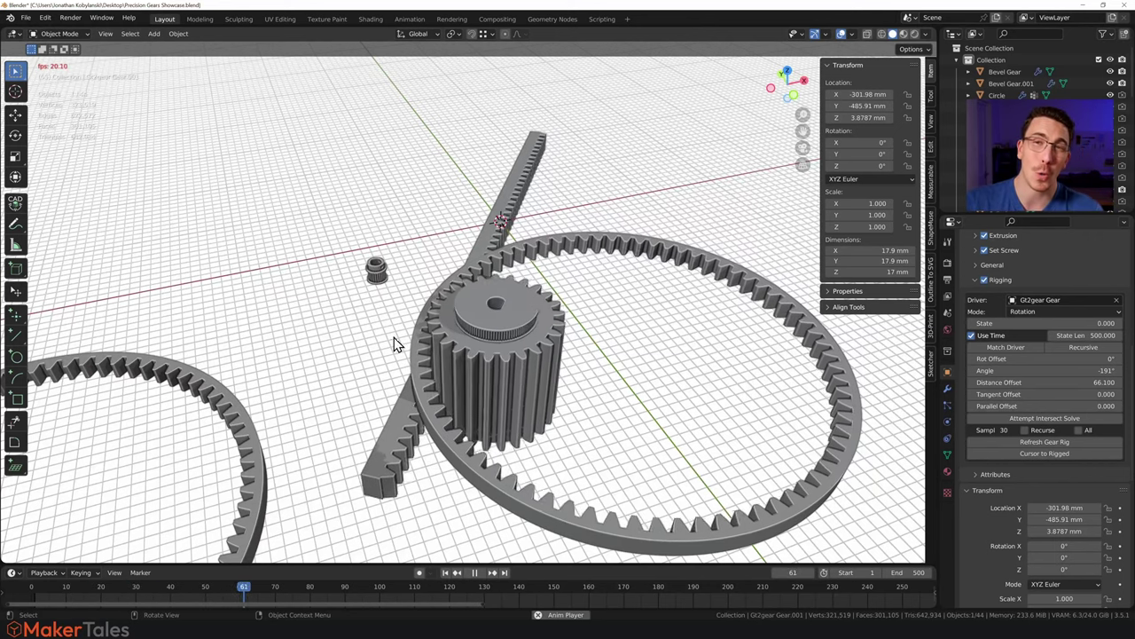
left_click(475, 572)
Rig the small spur gear, Spur Gear.017, in Compound mode with Gt2gear Gear as driver and an Offset of 17.2.
scroll(514, 286, "down", 5)
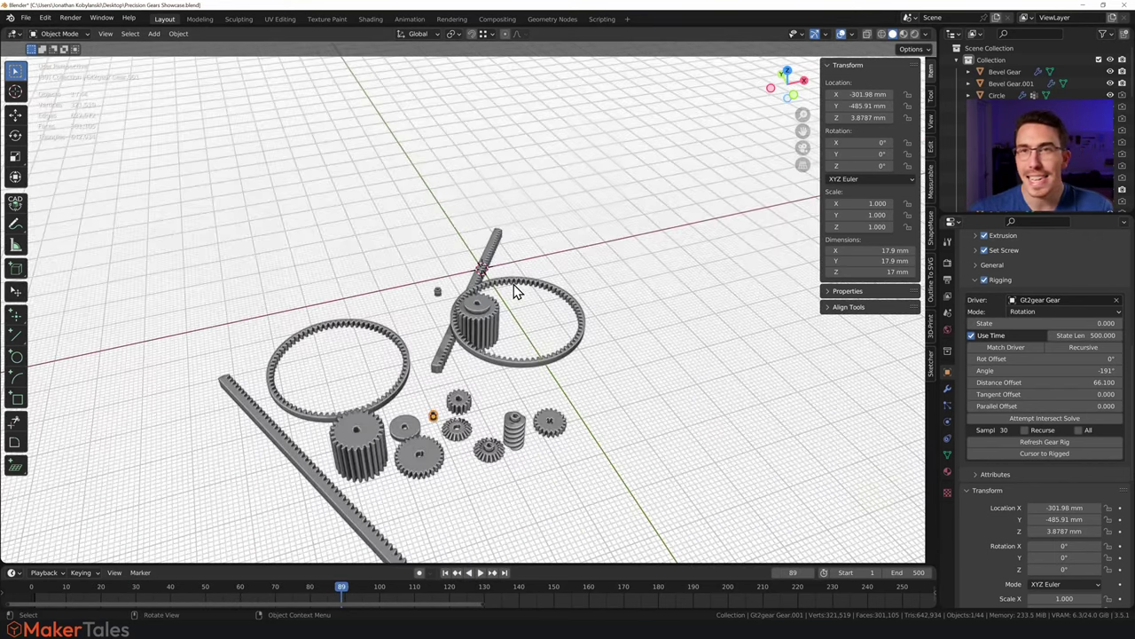
scroll(476, 377, "up", 3)
left_click(456, 411)
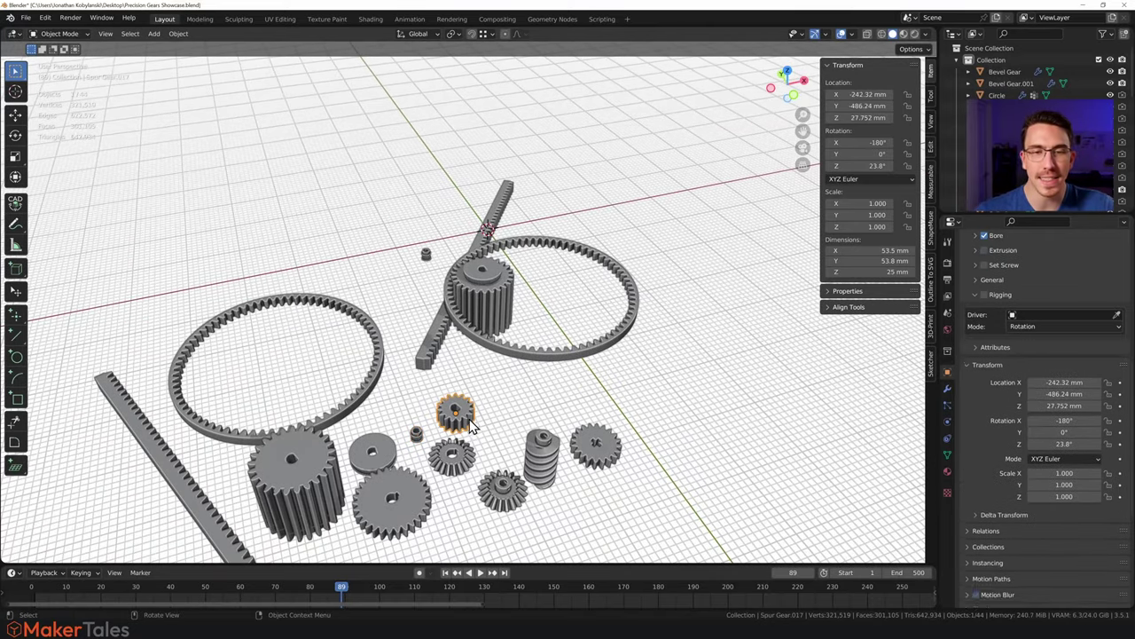
left_click(1020, 328)
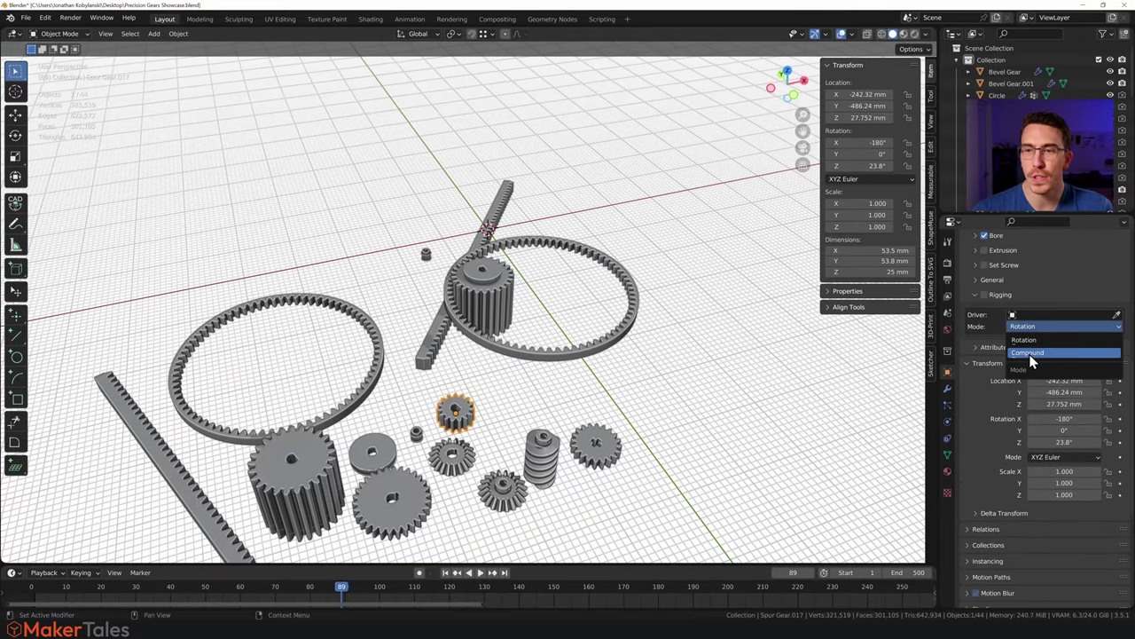
left_click(1032, 357)
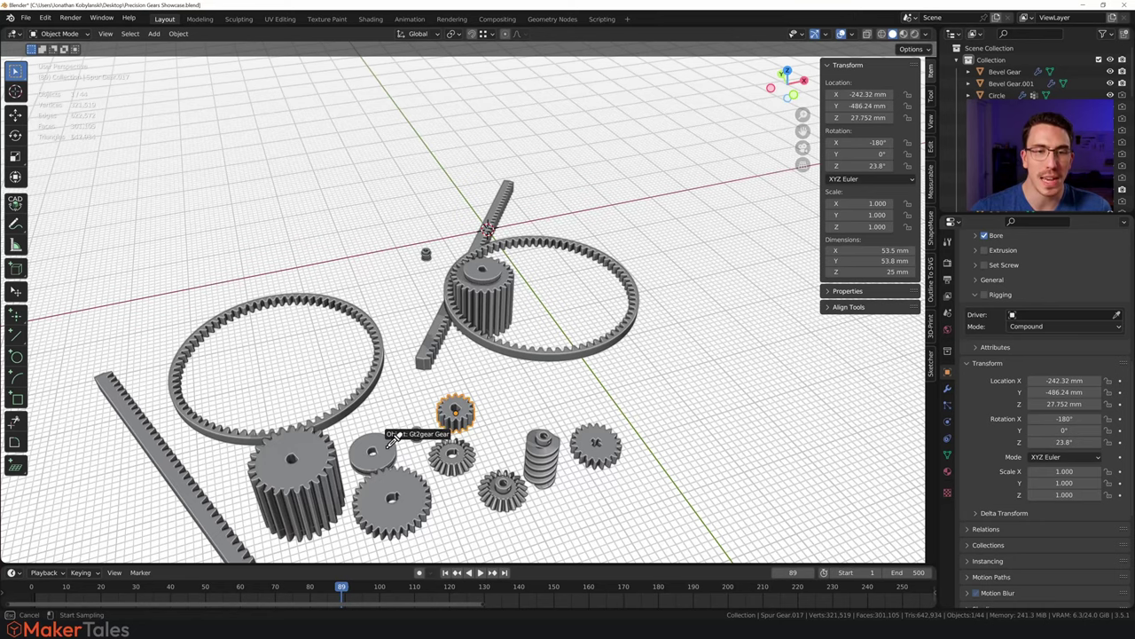
left_click(395, 444)
left_click(983, 295)
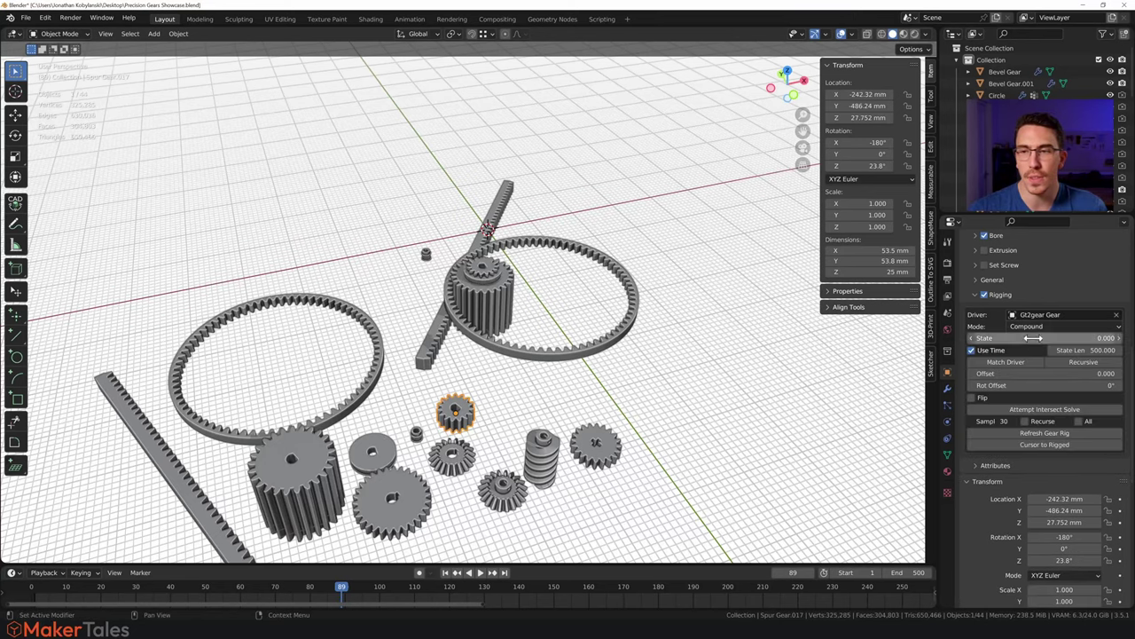
left_click_drag(1047, 373, 1021, 373)
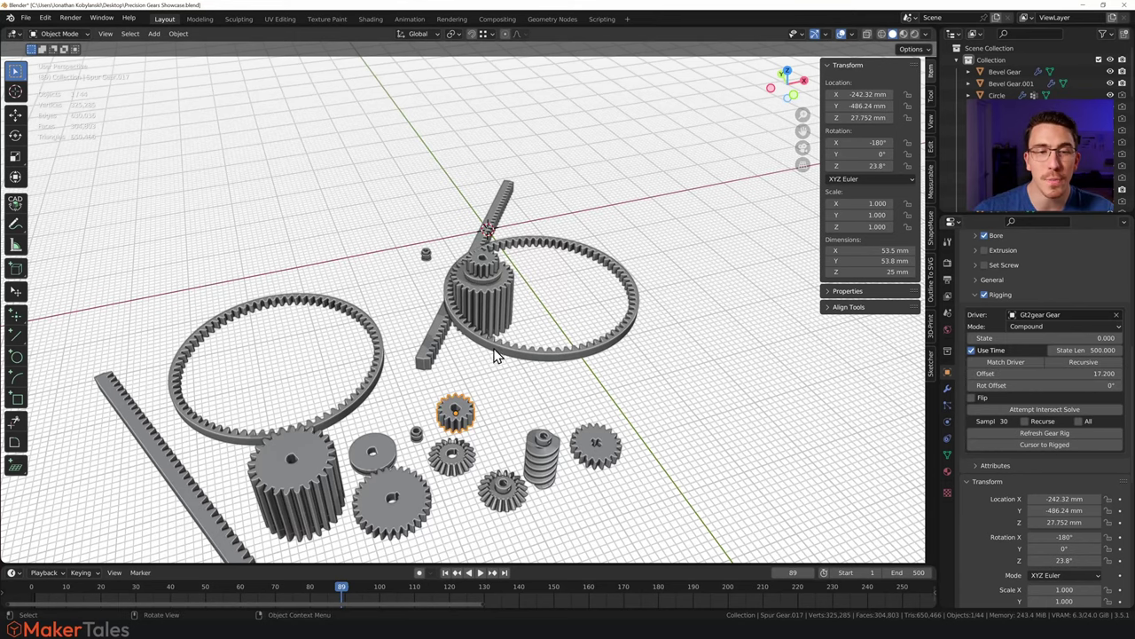
Rig the larger thin spur gear with Spur Gear.017 as driver, at Angle 4.9° and Tangent Offset 3.8.
scroll(497, 354, "down", 5, "shift")
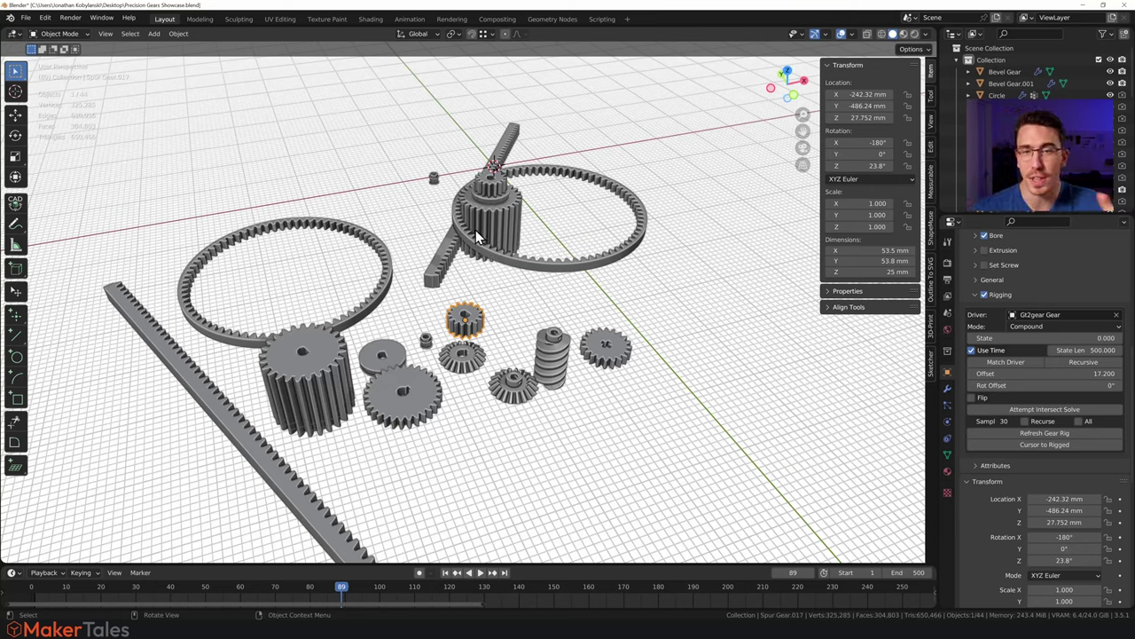
scroll(542, 213, "up", 3)
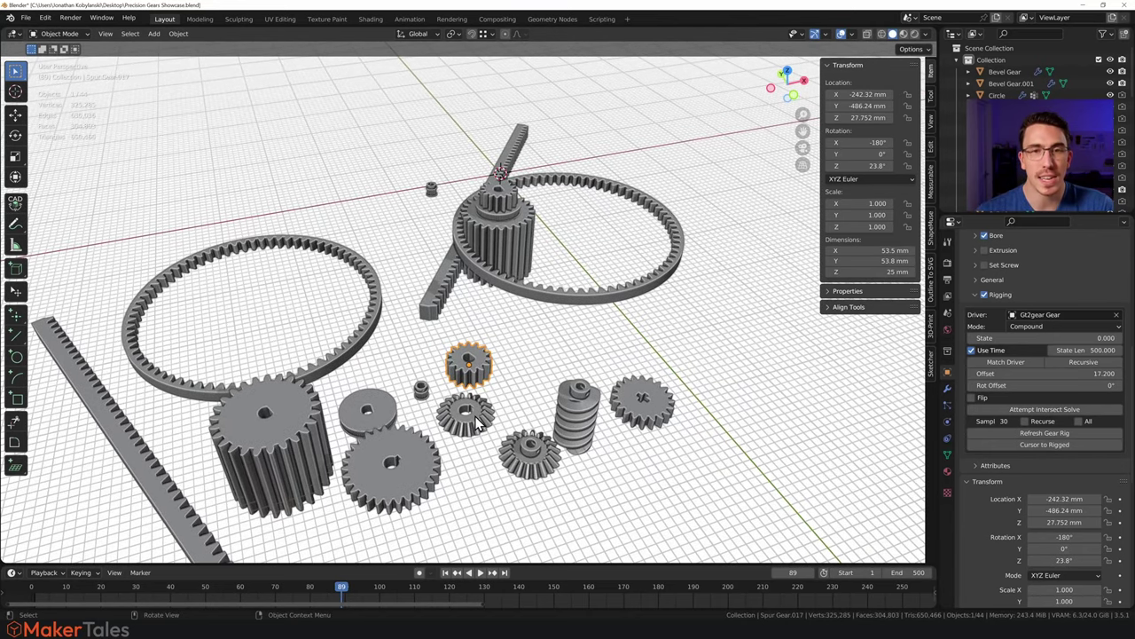
left_click(392, 491)
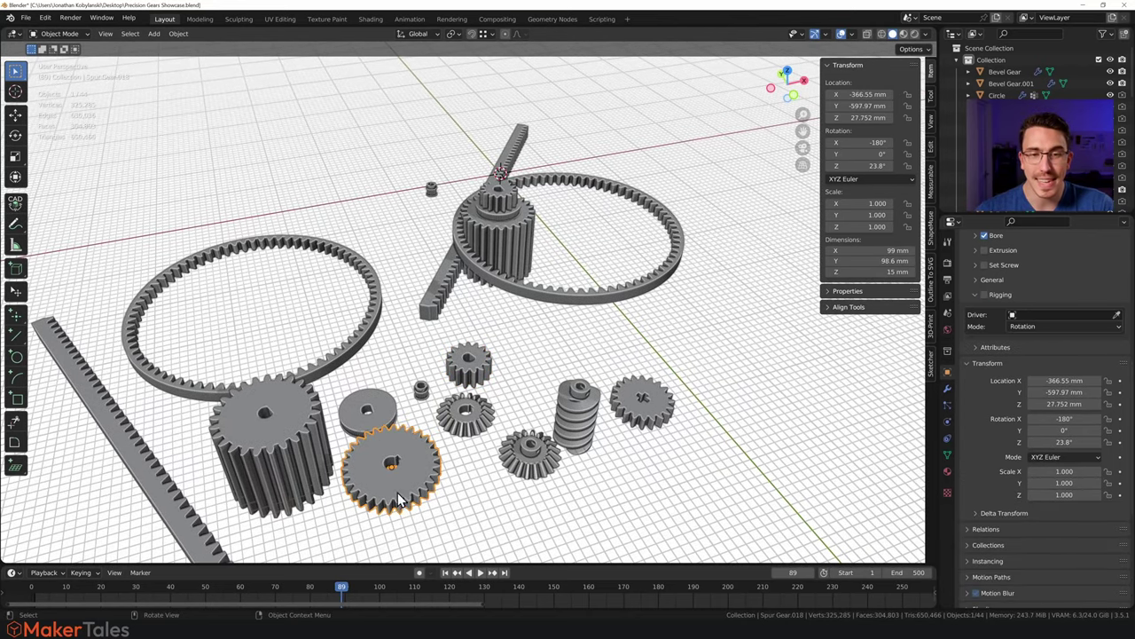
left_click(1116, 315)
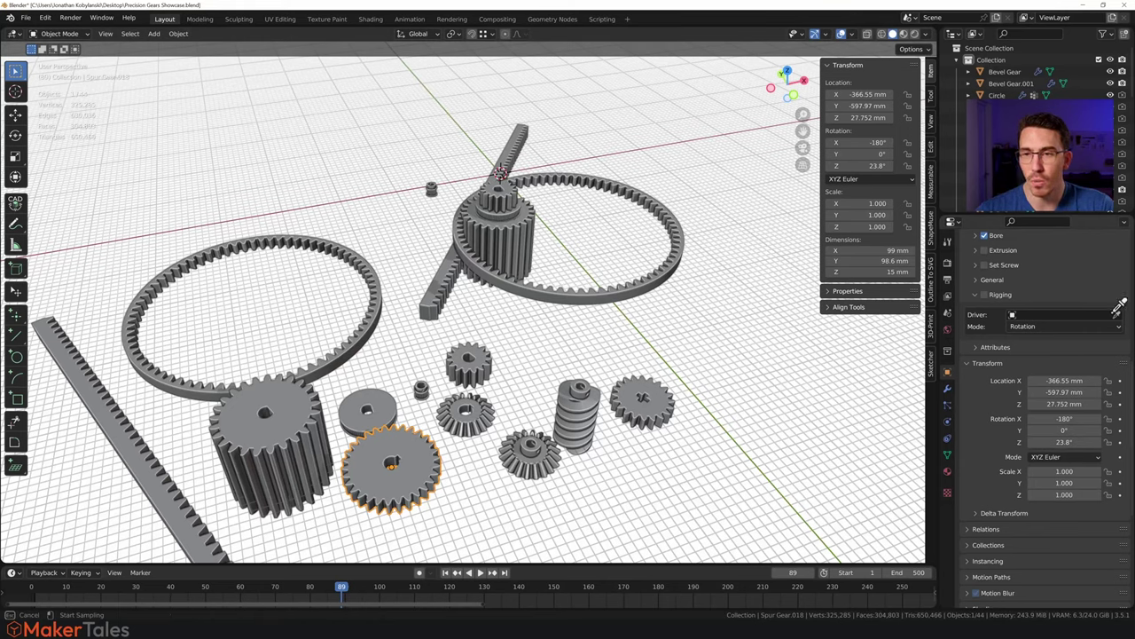
left_click(468, 362)
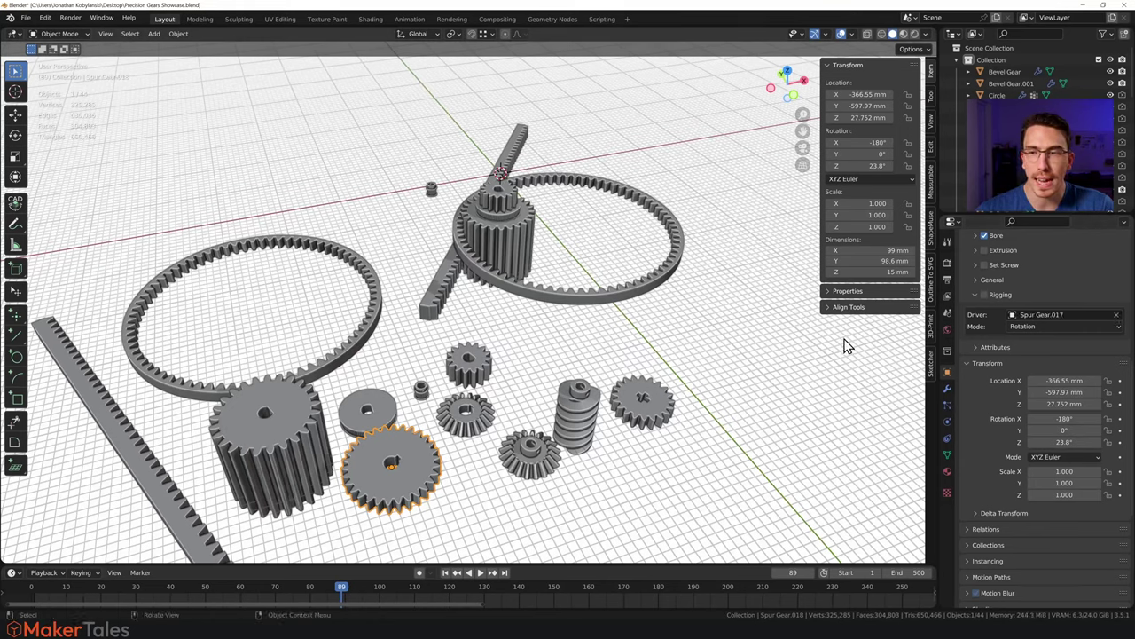
left_click(986, 294)
left_click_drag(1012, 385, 1042, 409)
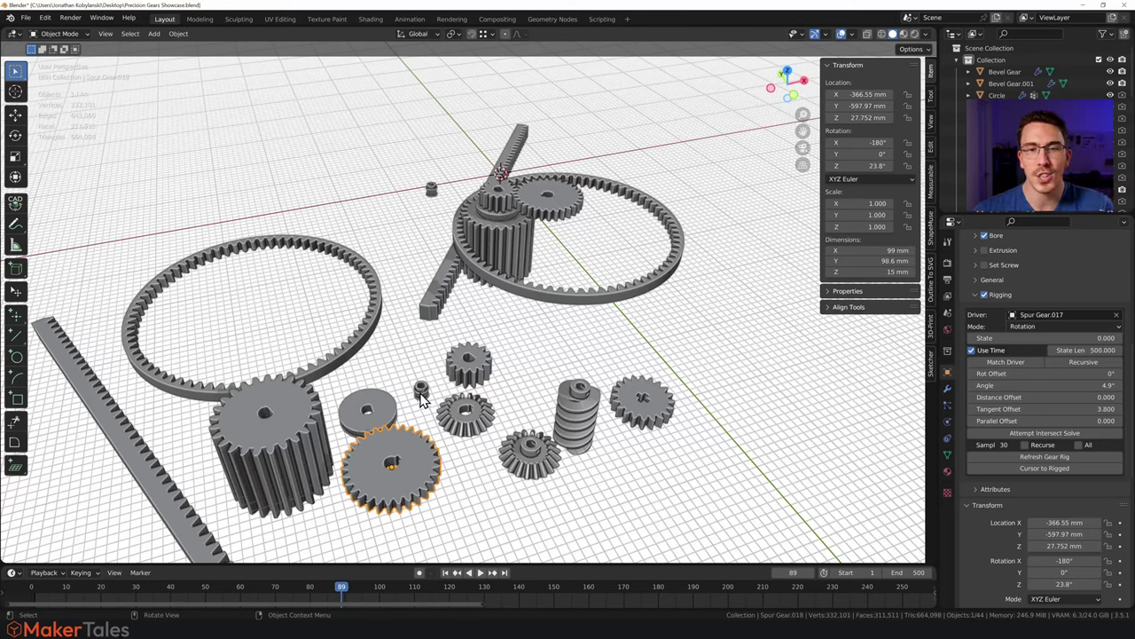
Rig the hubless bevel gear, Bevel Gear.001, in Compound mode with Spur Gear.018 as driver and an Offset of 9.1.
left_click(473, 426)
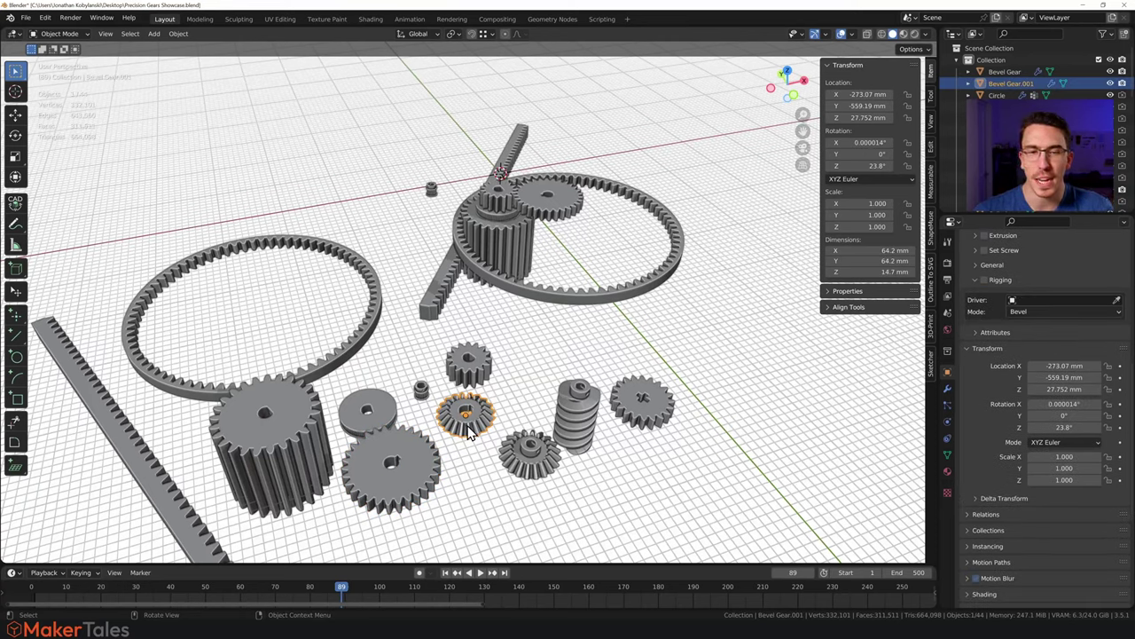
left_click(1031, 298)
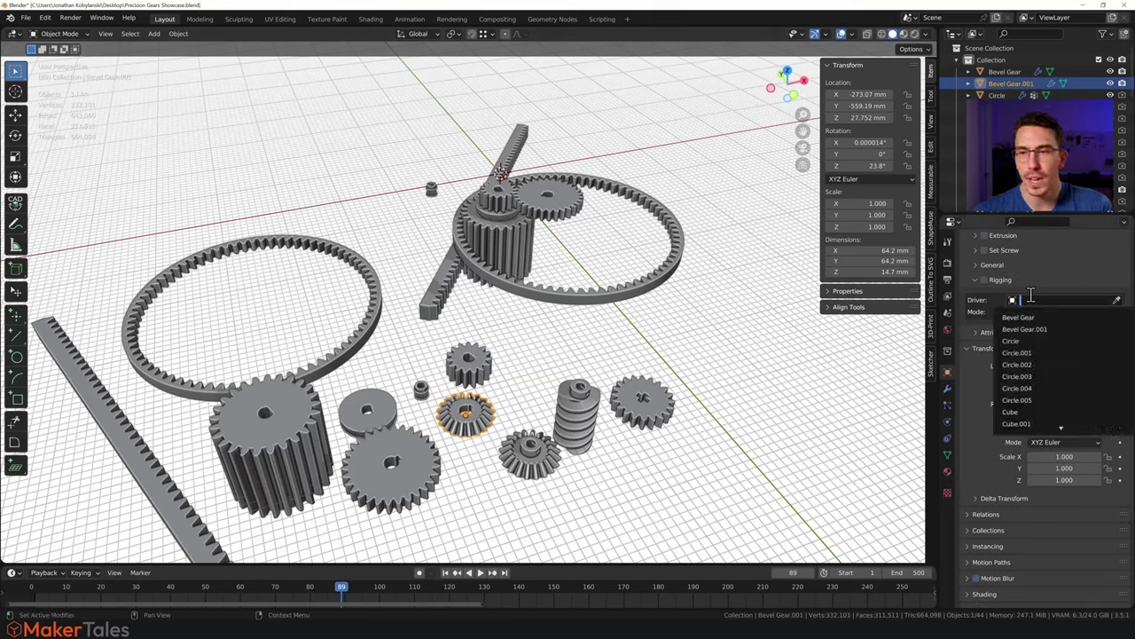
left_click(1038, 300)
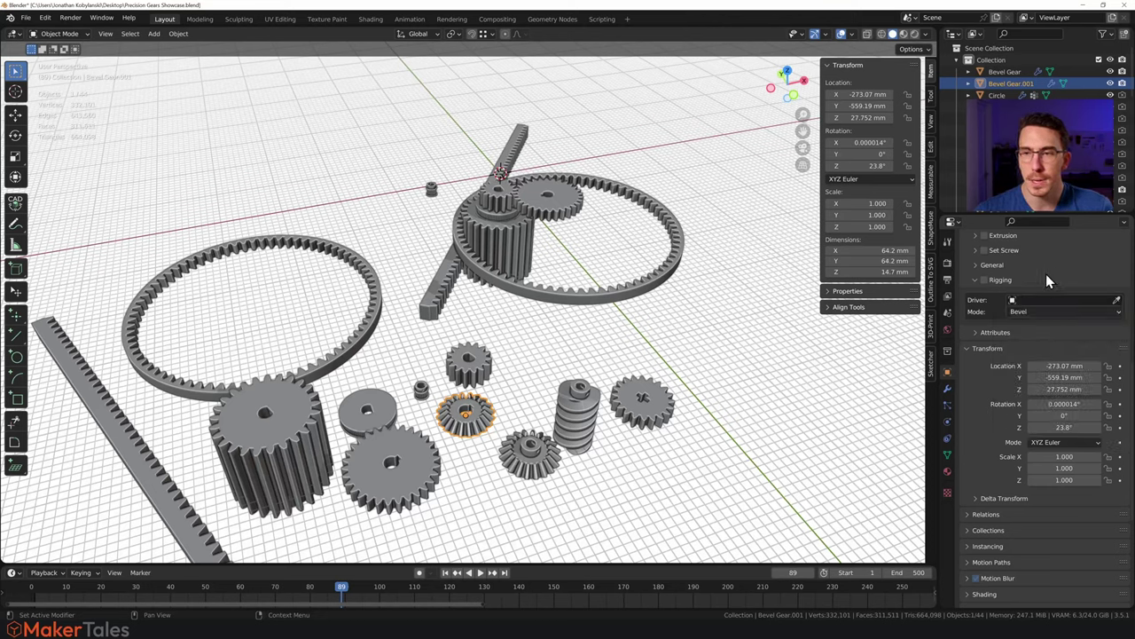
left_click(1040, 313)
left_click(1029, 350)
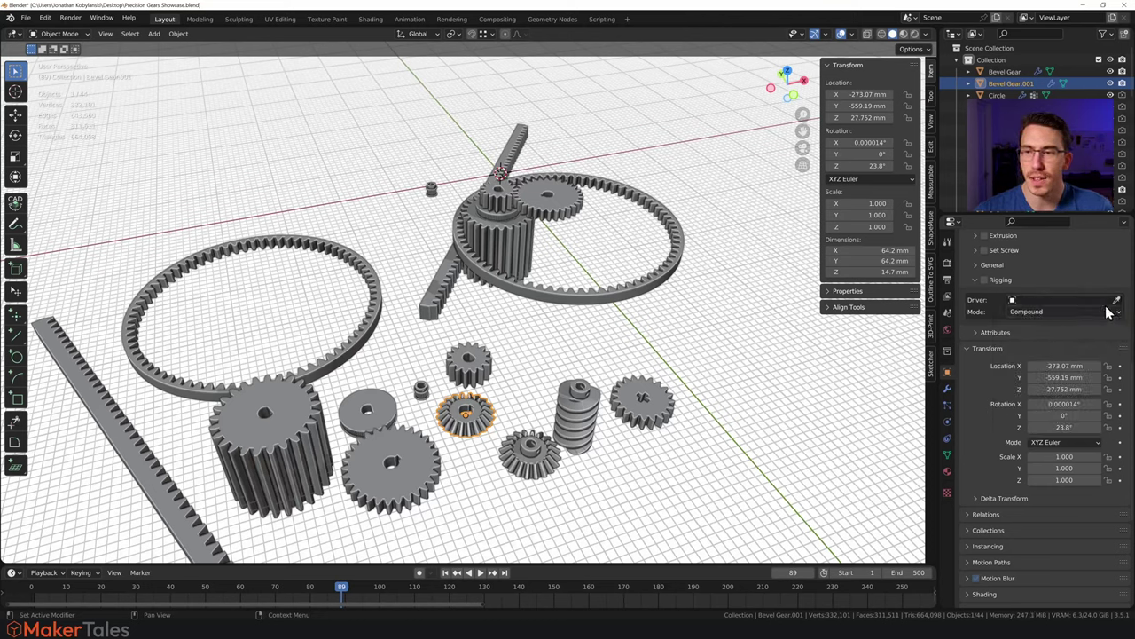
left_click(1117, 300)
left_click(424, 448)
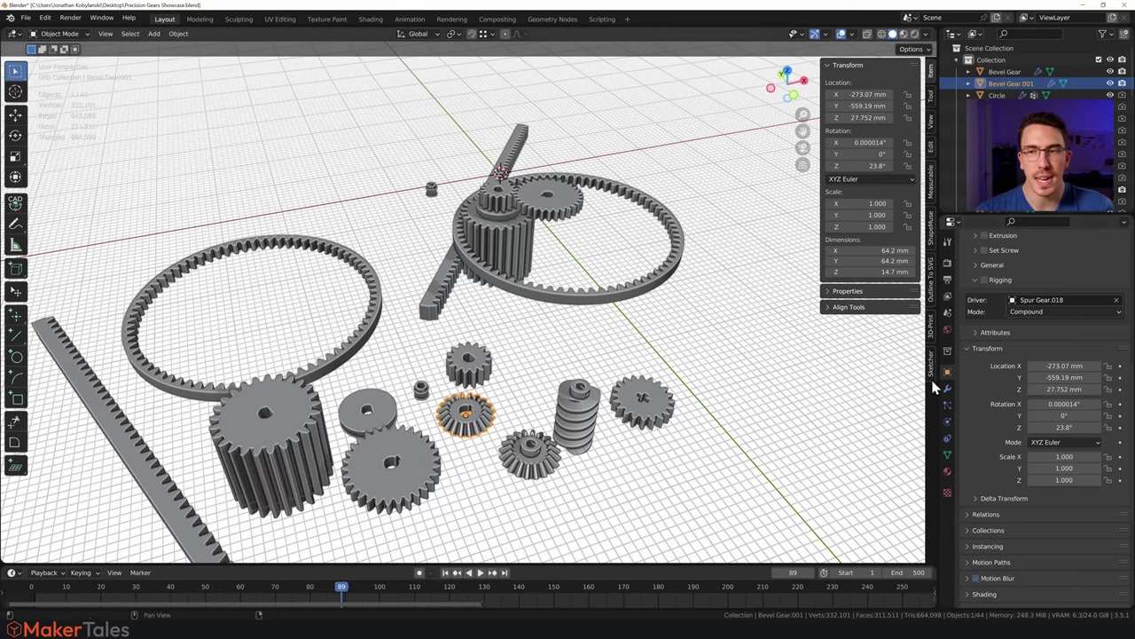
left_click(985, 279)
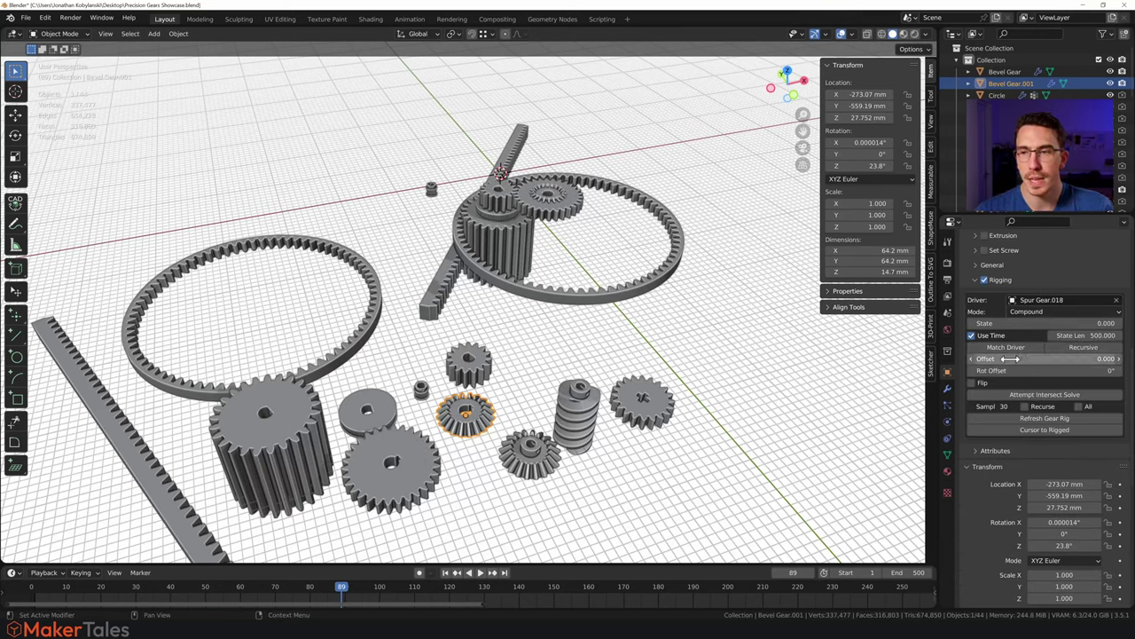
mouse_move(1015, 359)
left_mouse_down()
mouse_move(1038, 359)
mouse_move(1009, 358)
left_mouse_up()
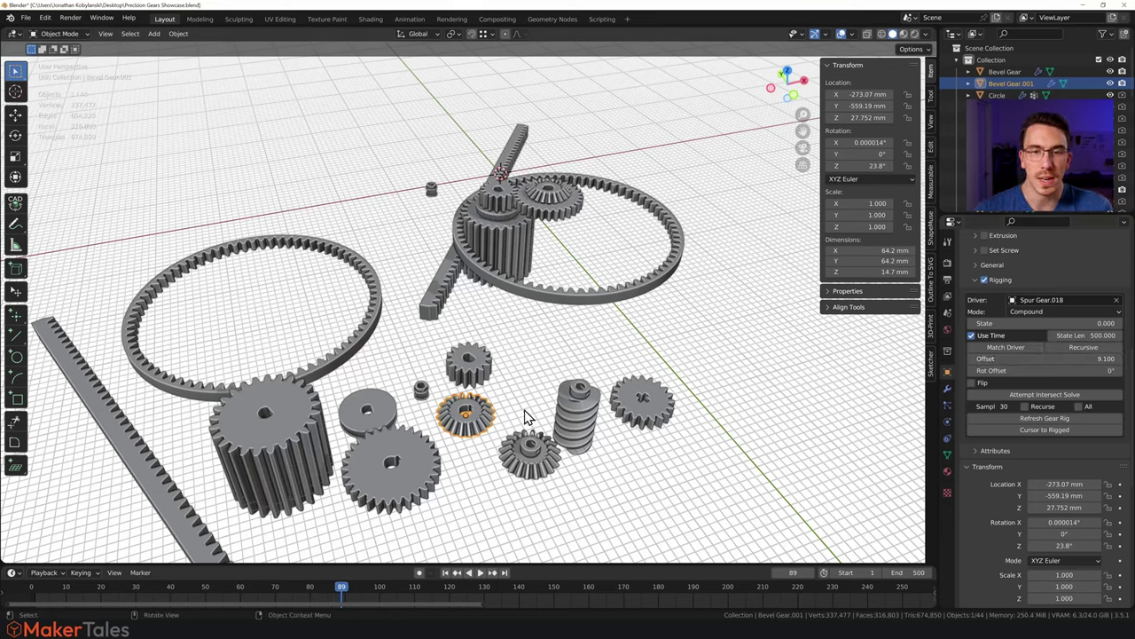
Rig the second bevel gear, Bevel Gear, in Bevel mode with Bevel Gear.001 as driver and an Angle of -90.1°.
left_click(532, 457)
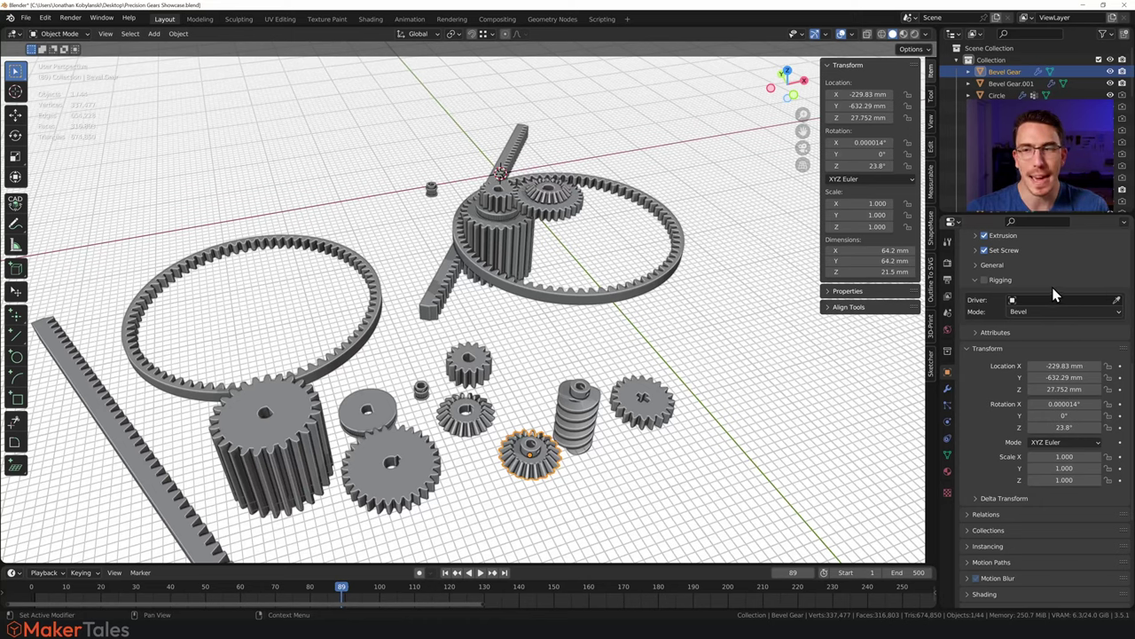
left_click(985, 281)
left_click(1116, 300)
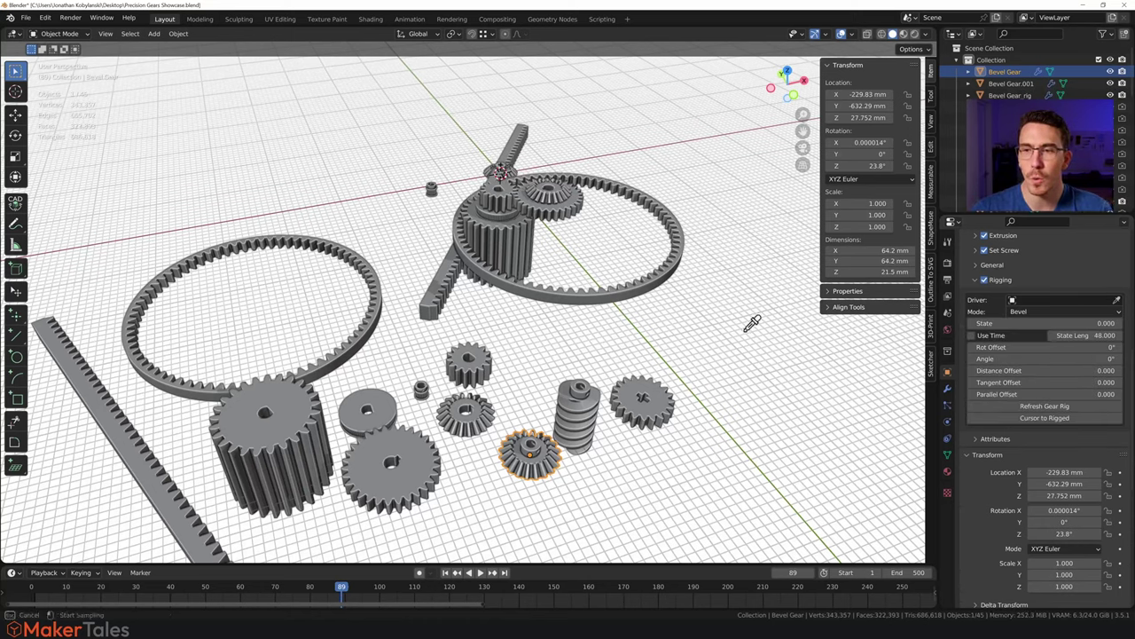
left_click(497, 415)
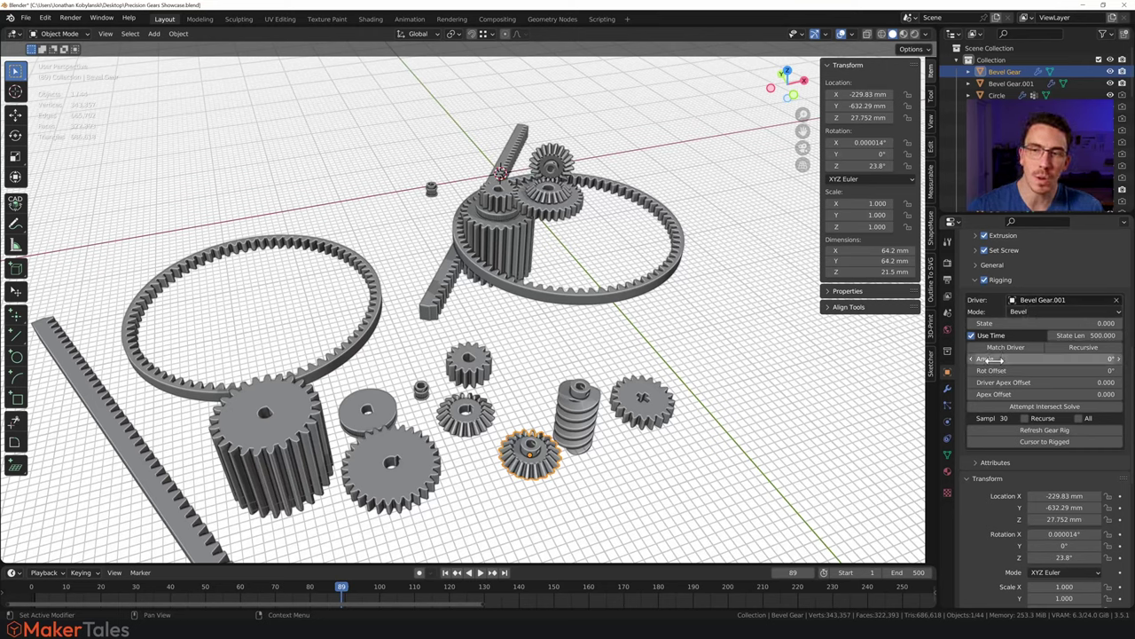
left_click_drag(998, 359, 941, 359)
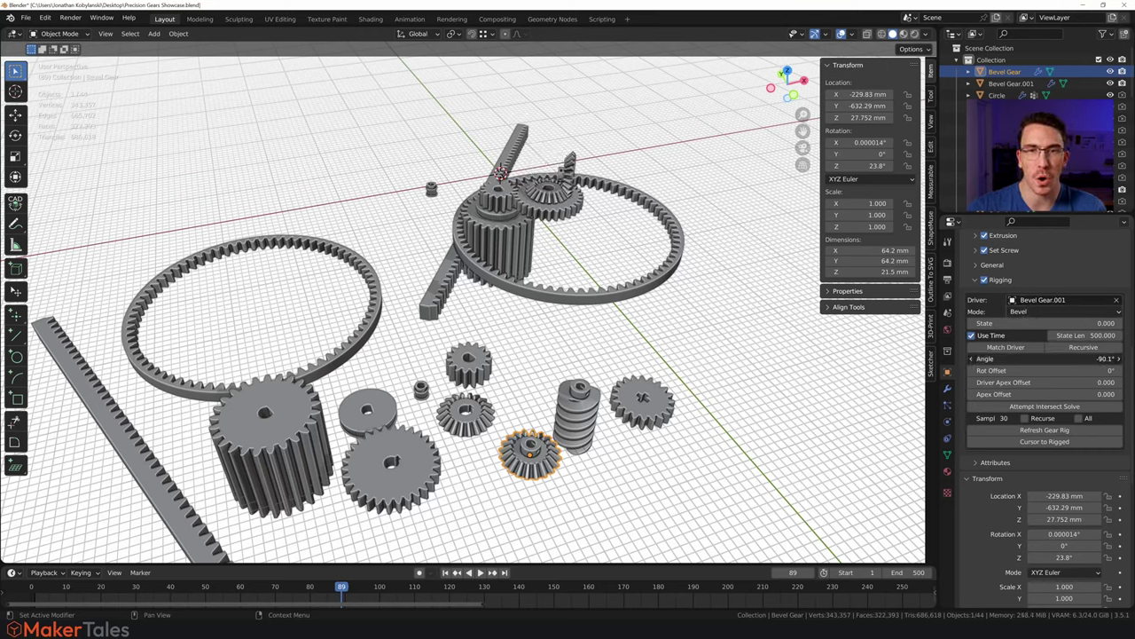
Rig the worm gear in Compound mode with Bevel Gear as driver, enabling Flip and setting the Offset to 37.8.
left_click(572, 417)
left_click(1050, 311)
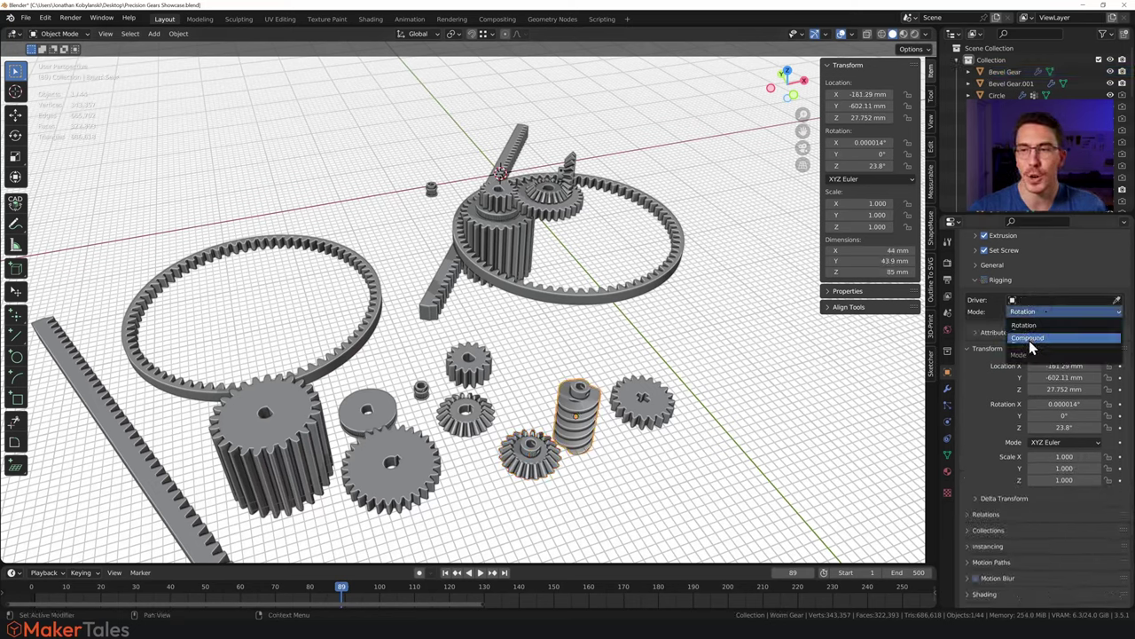
left_click(1029, 340)
left_click(984, 280)
left_click(1116, 300)
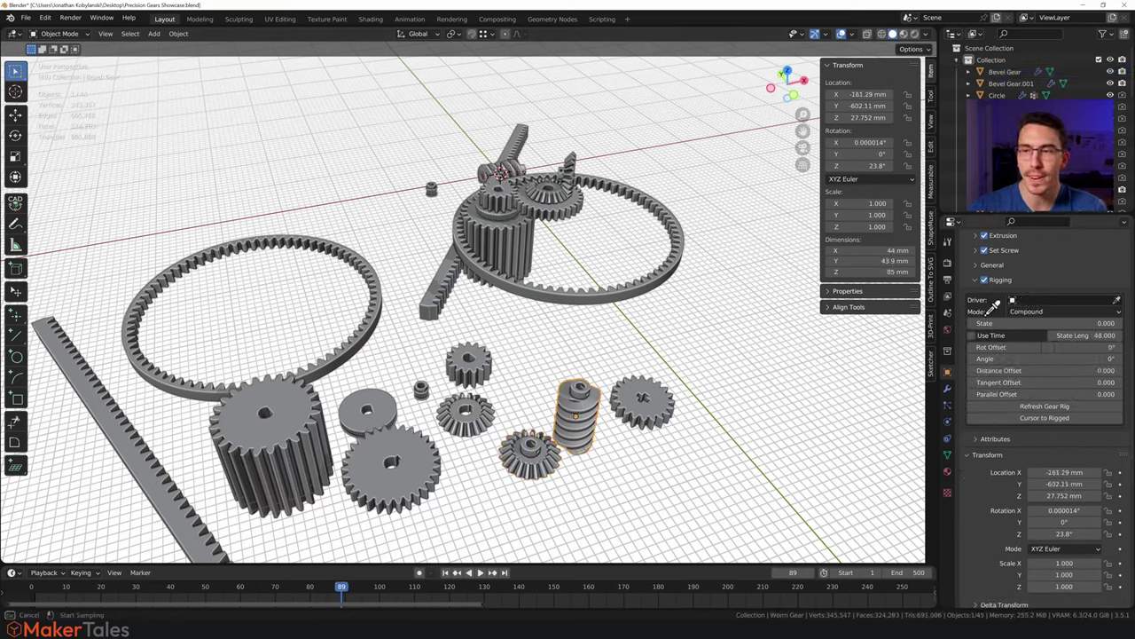
left_click(532, 451)
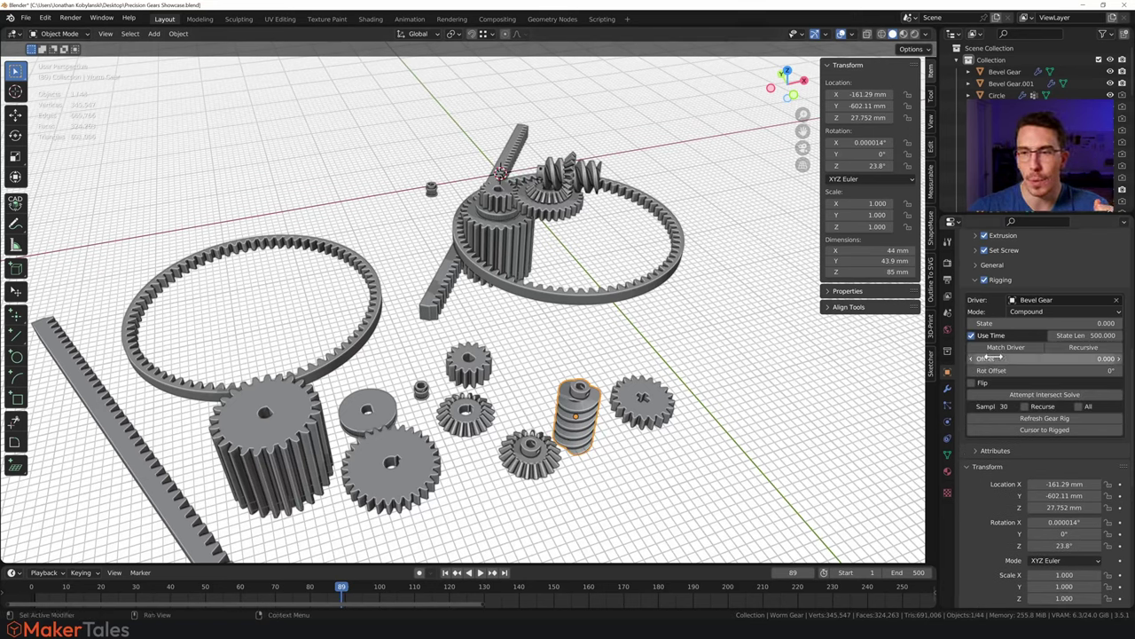
left_click(974, 385)
left_click(1001, 348)
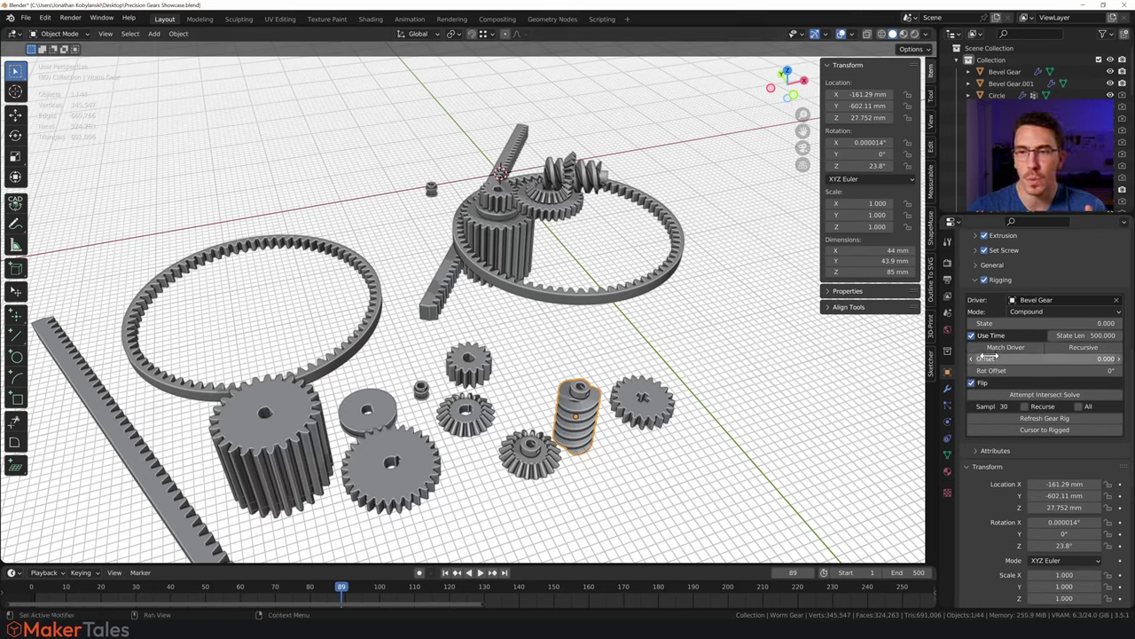
left_click_drag(1047, 359, 1021, 358)
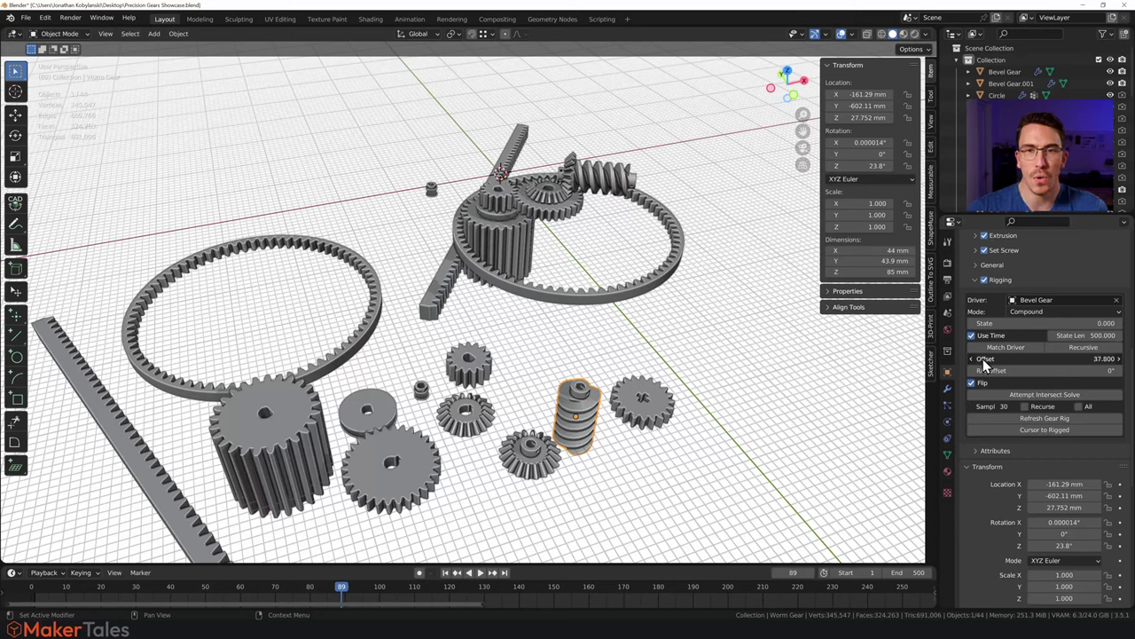
Rig the spur gear beside the worm in Rotation mode with Worm Gear as driver and a Parallel Offset of -23.
left_click(642, 408)
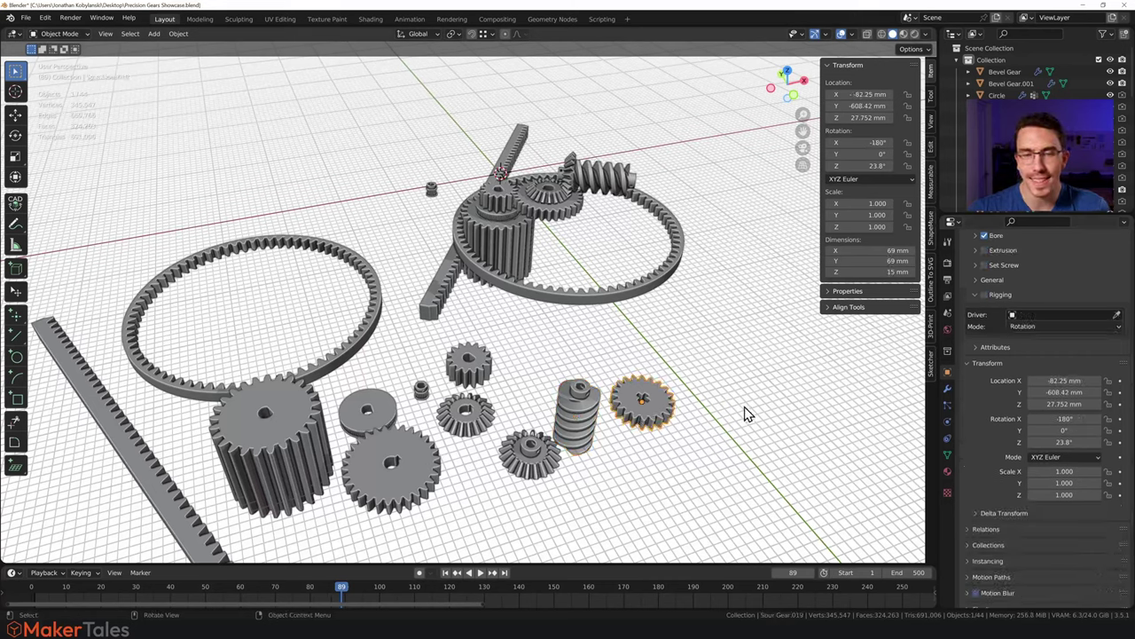
left_click(1116, 317)
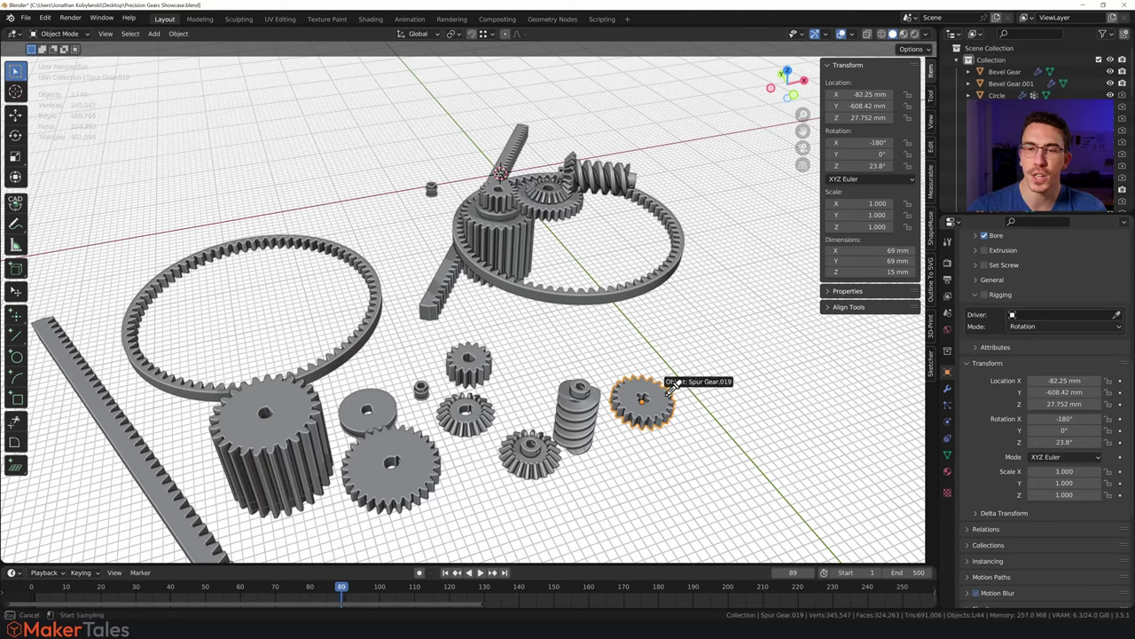
left_click(582, 408)
left_click(984, 295)
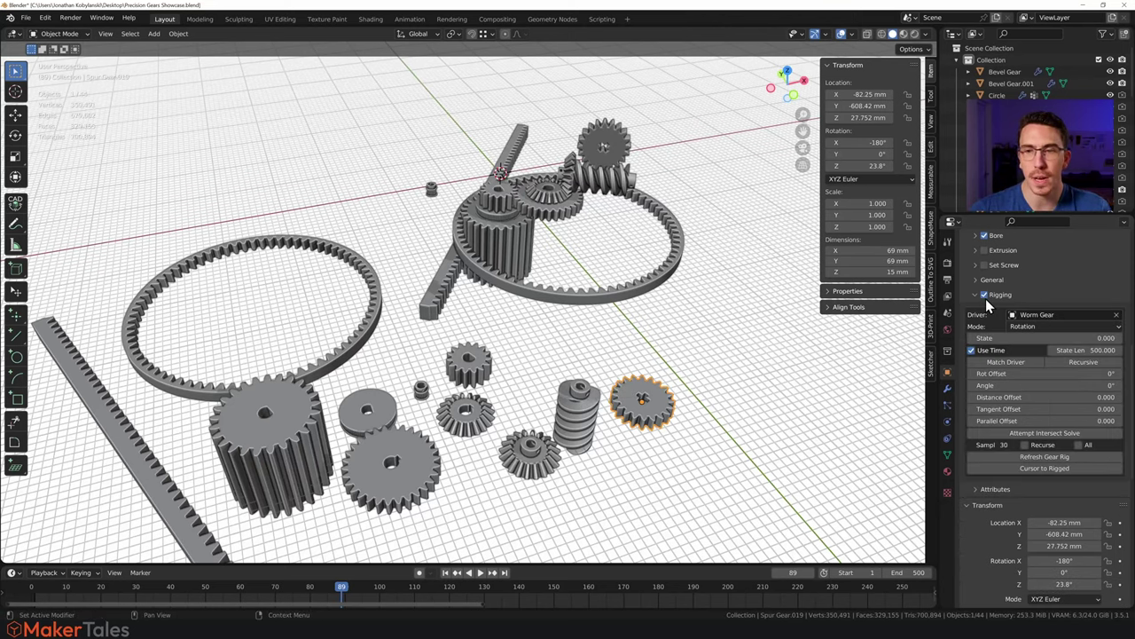
left_click_drag(998, 420, 943, 404)
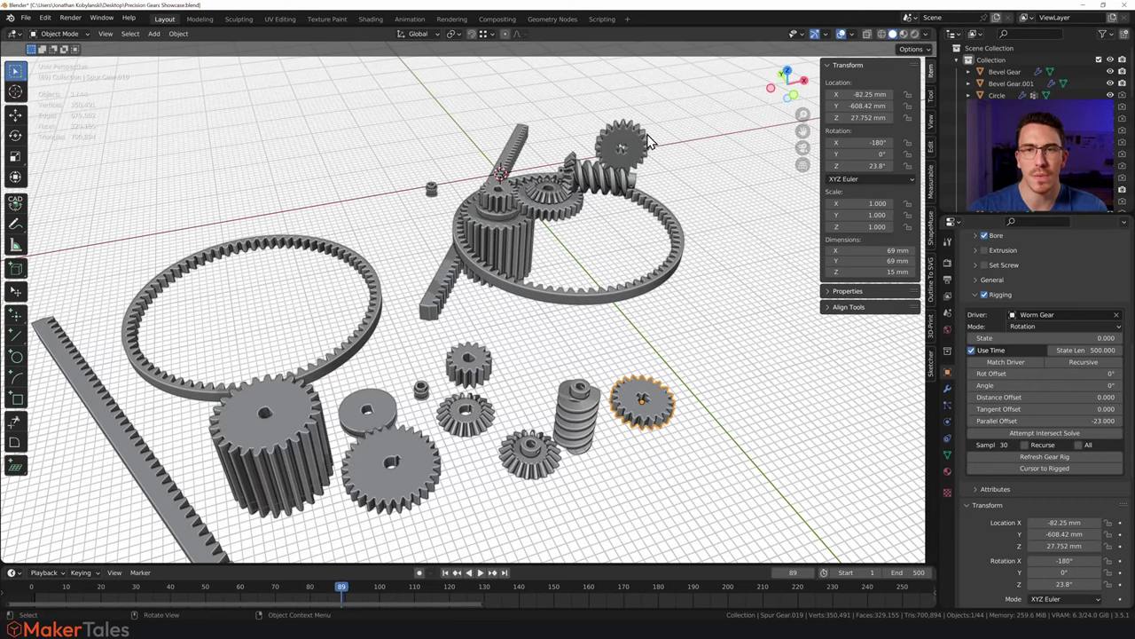
Match Spur Gear.019 to its worm driver and run Attempt Intersect Solve with All enabled.
scroll(656, 184, "up", 6)
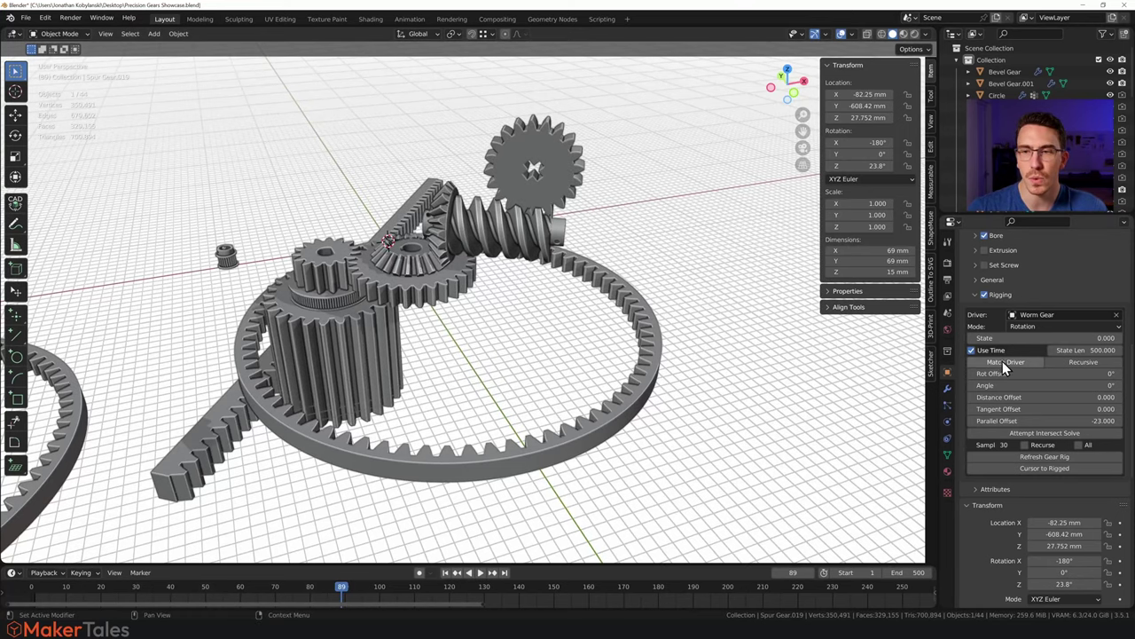
left_click(1010, 362)
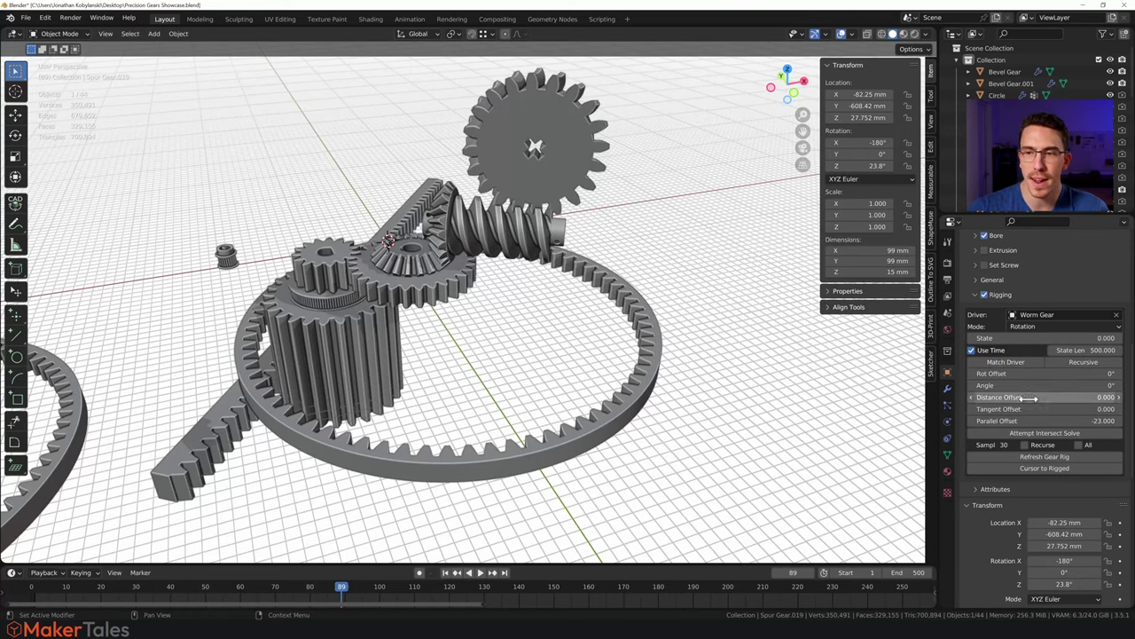
left_click(1039, 433)
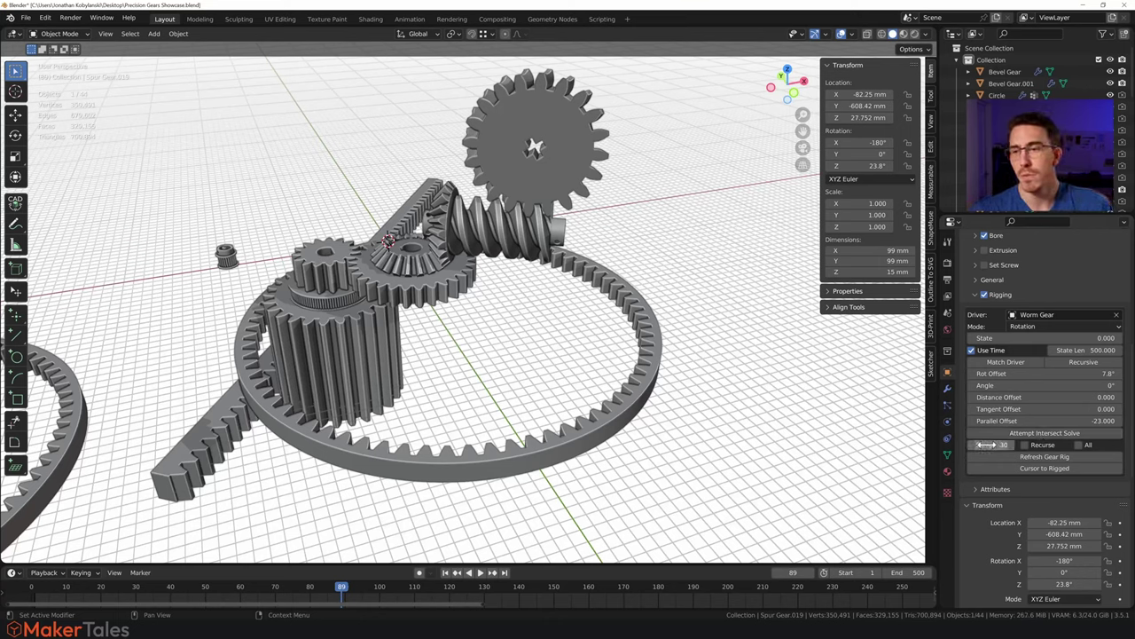
left_click(1079, 444)
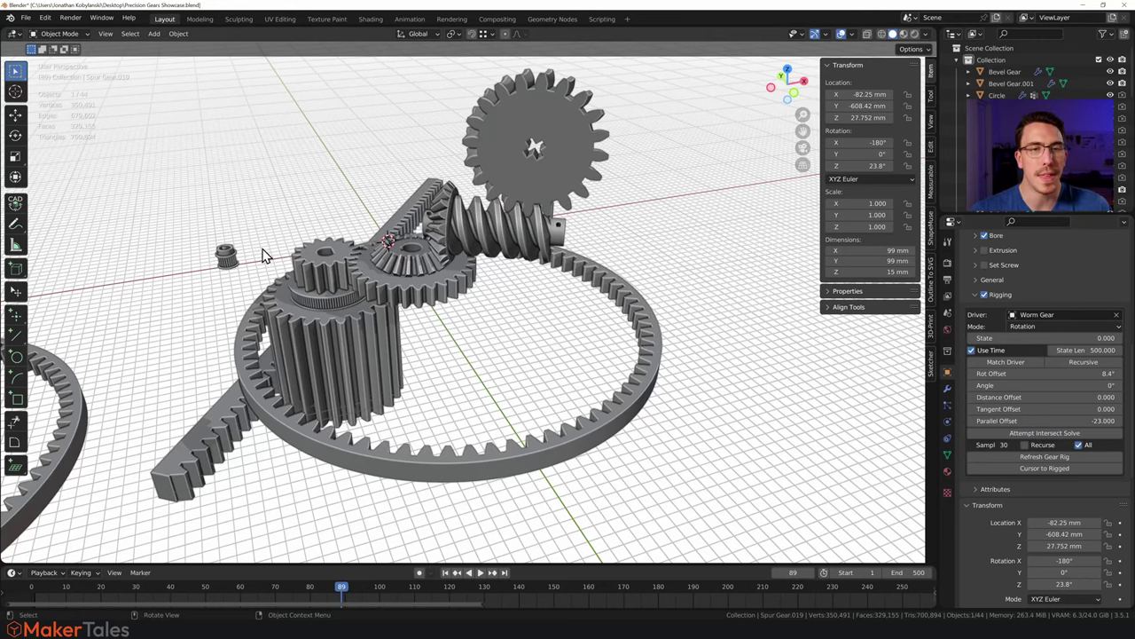
Play the animation of the complete gear train to check the motion from rack to final spur gear.
middle_click_drag(259, 287, 515, 269)
left_click(480, 572)
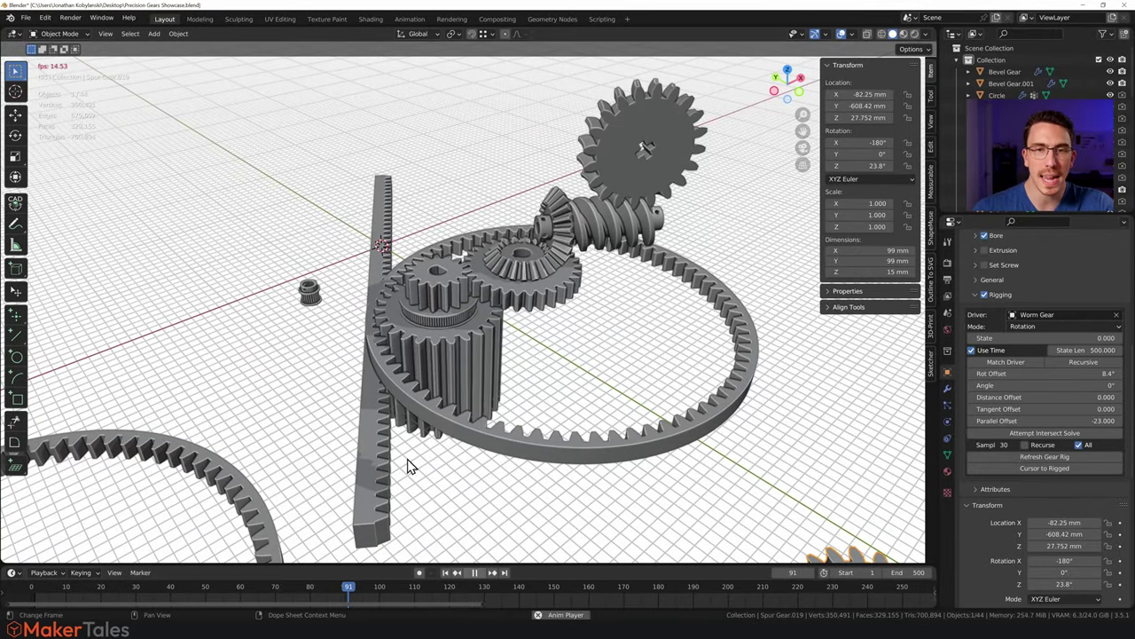
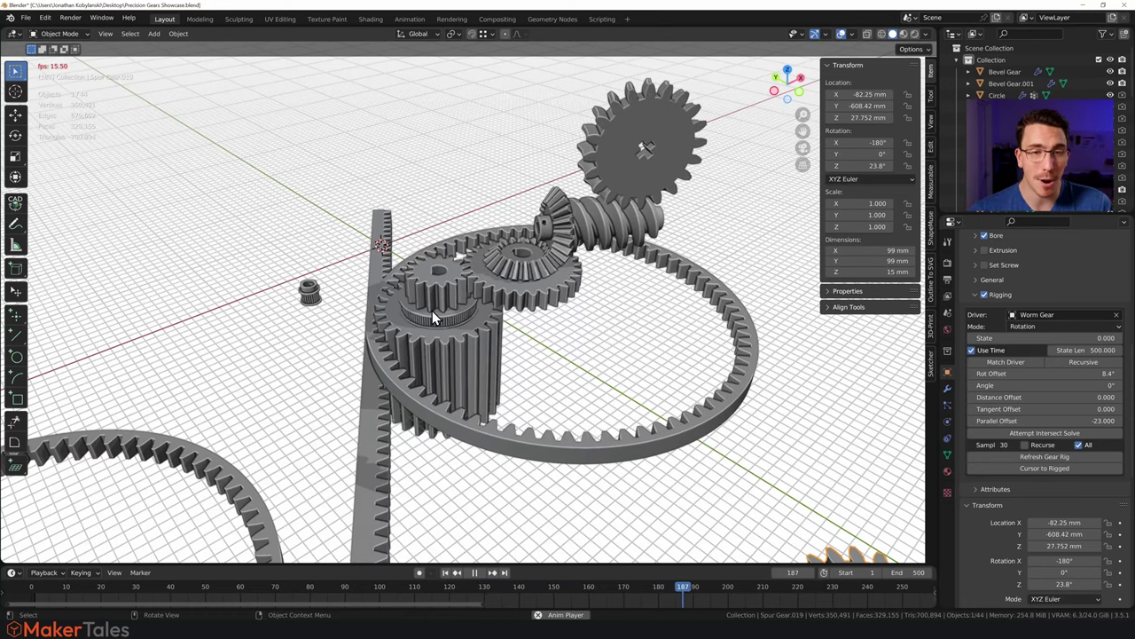
scroll(432, 310, "down", 4)
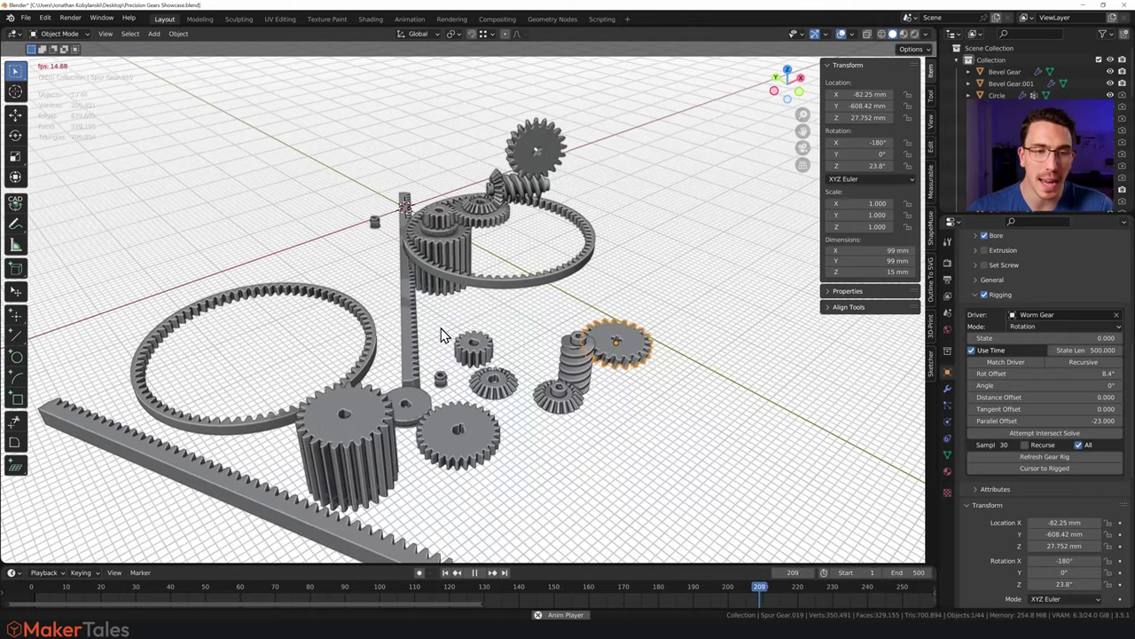
Set the tall spur gear's Teeth to 45 and run Attempt Intersect Solve with All enabled.
left_click(346, 426)
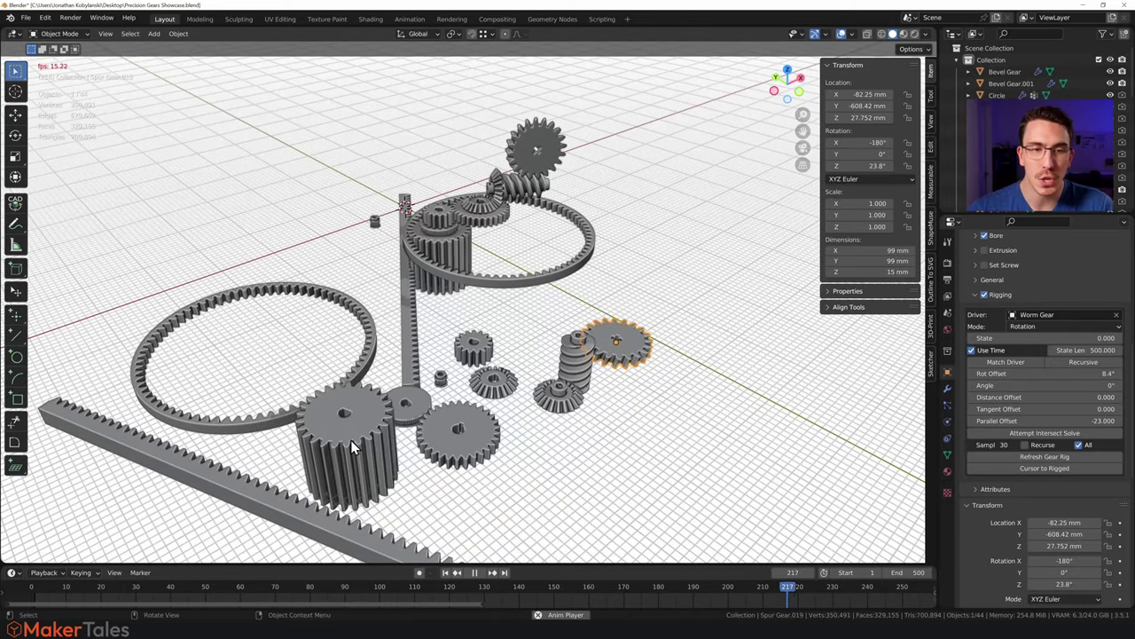
scroll(1042, 341, "up", 3)
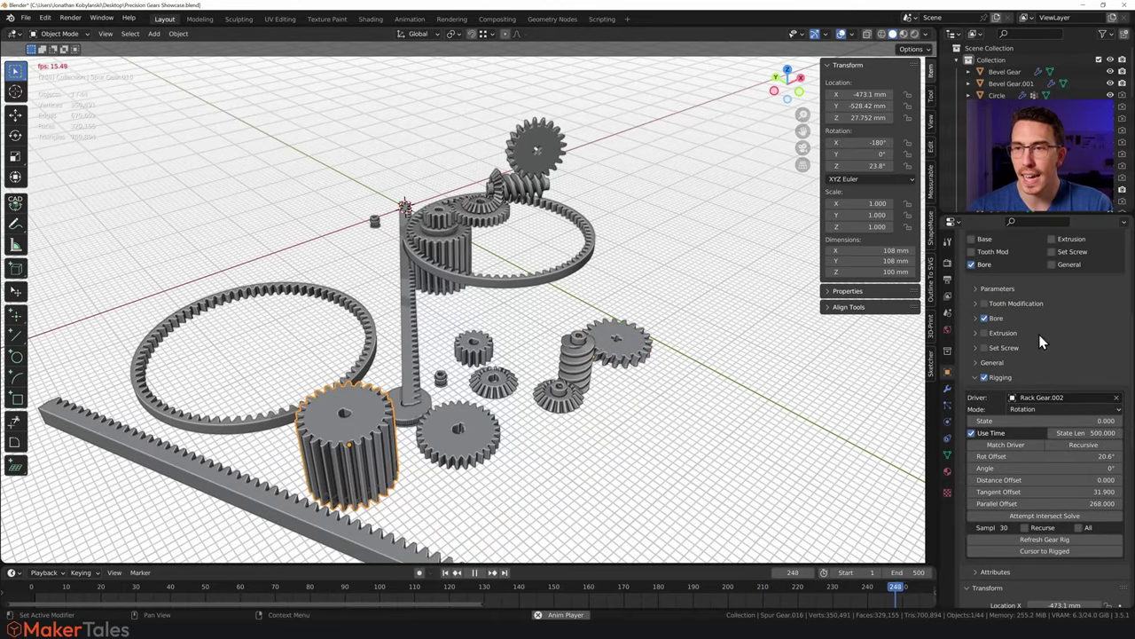
left_click(975, 289)
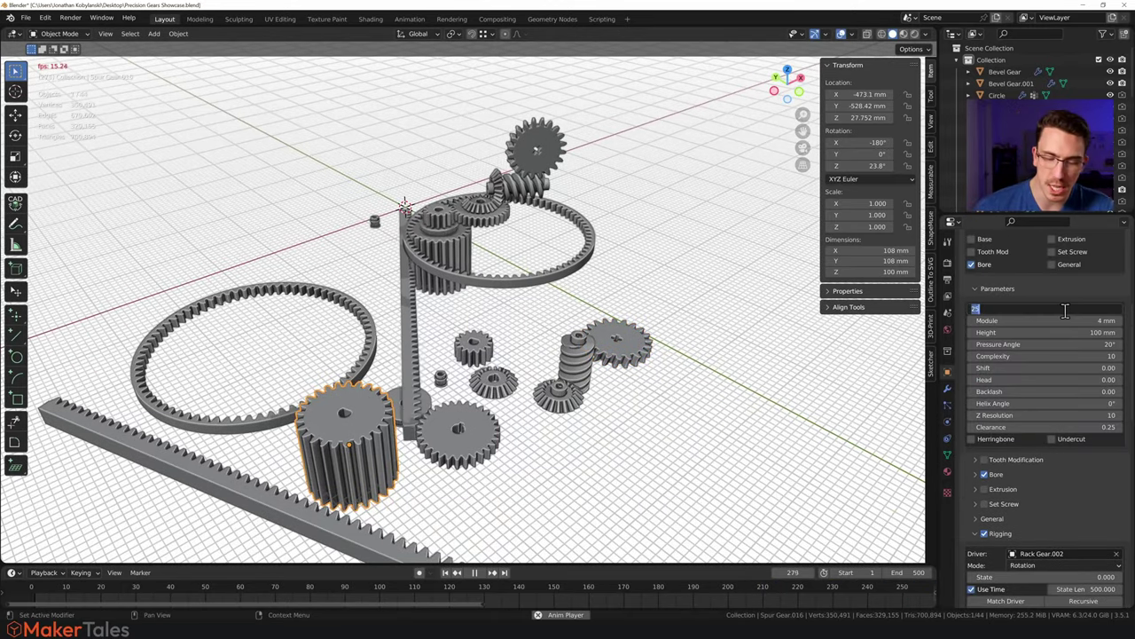
left_click(1065, 311)
type("45")
key("Return")
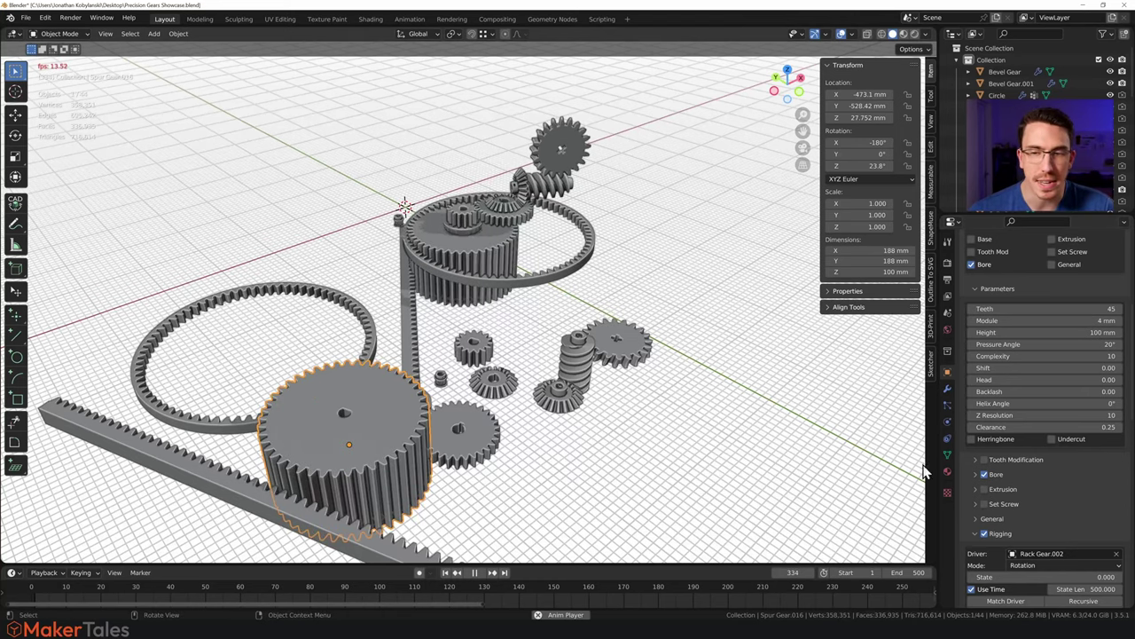
scroll(1047, 482, "down", 6)
left_click(1044, 509)
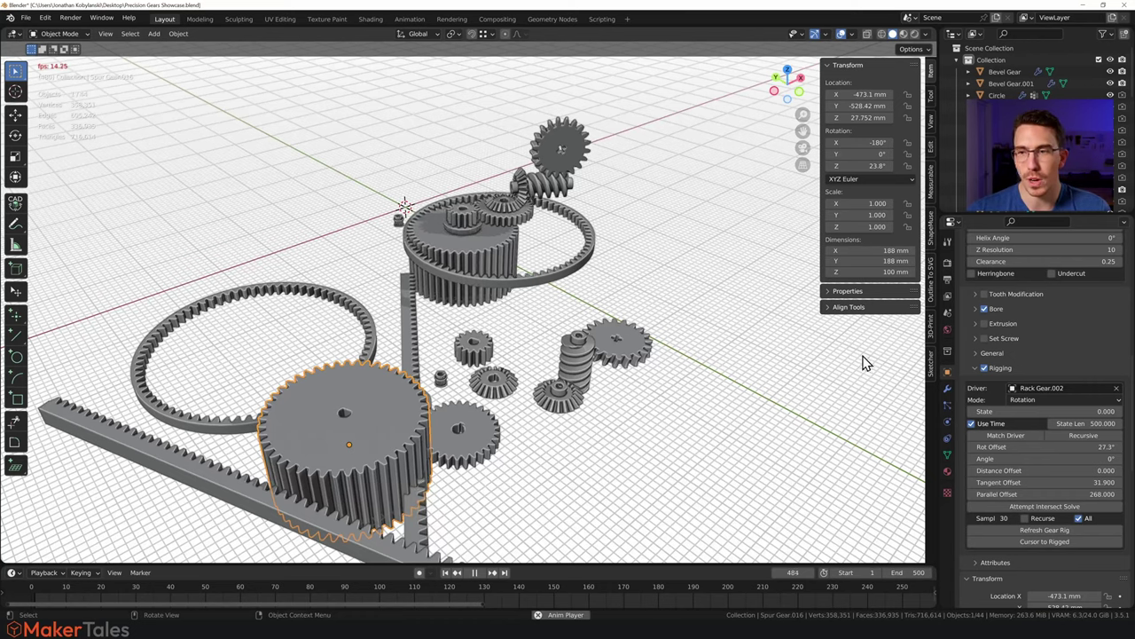
Try 35 teeth on the tall spur gear, and set its Teeth to 25.
scroll(1031, 301, "up", 5)
left_click(1053, 304)
type("3")
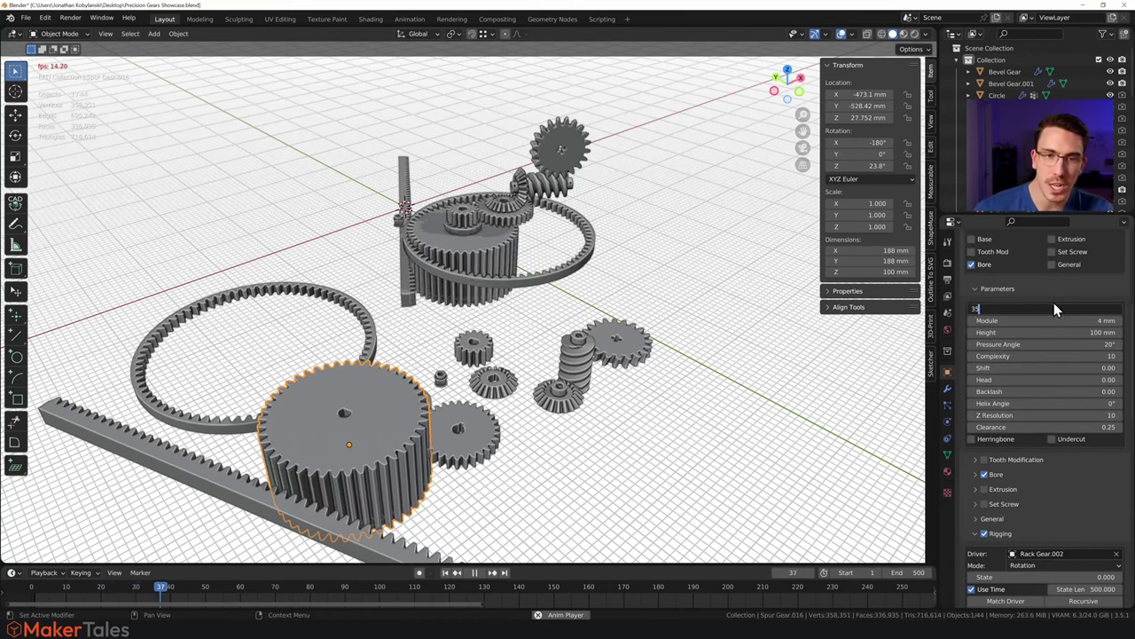
type("5")
key("Return")
left_click(1022, 308)
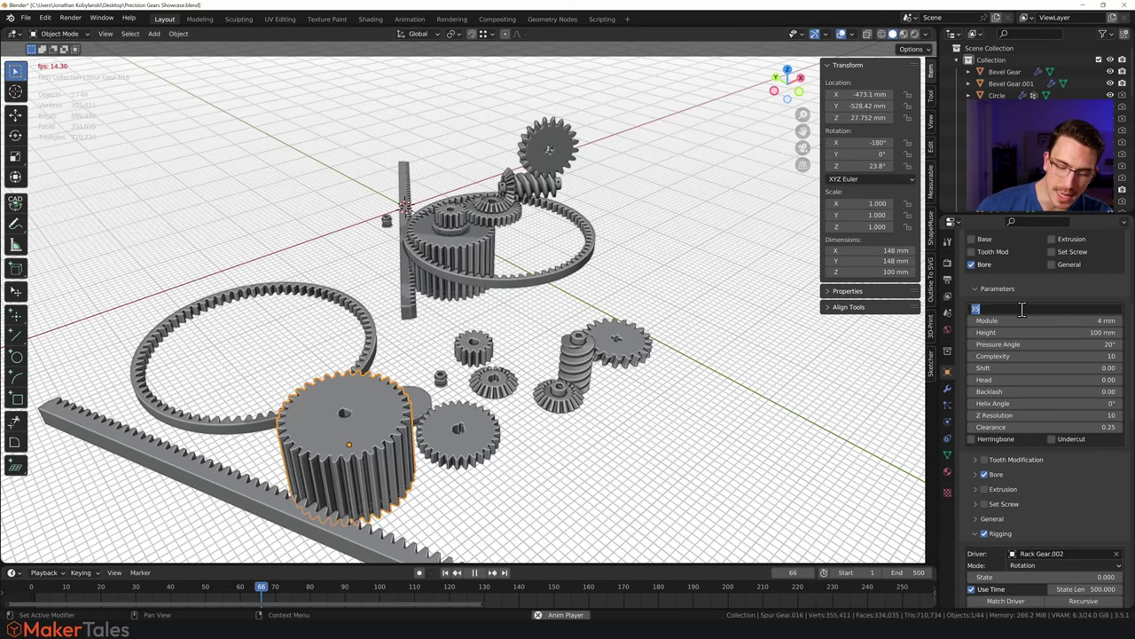
key("Return")
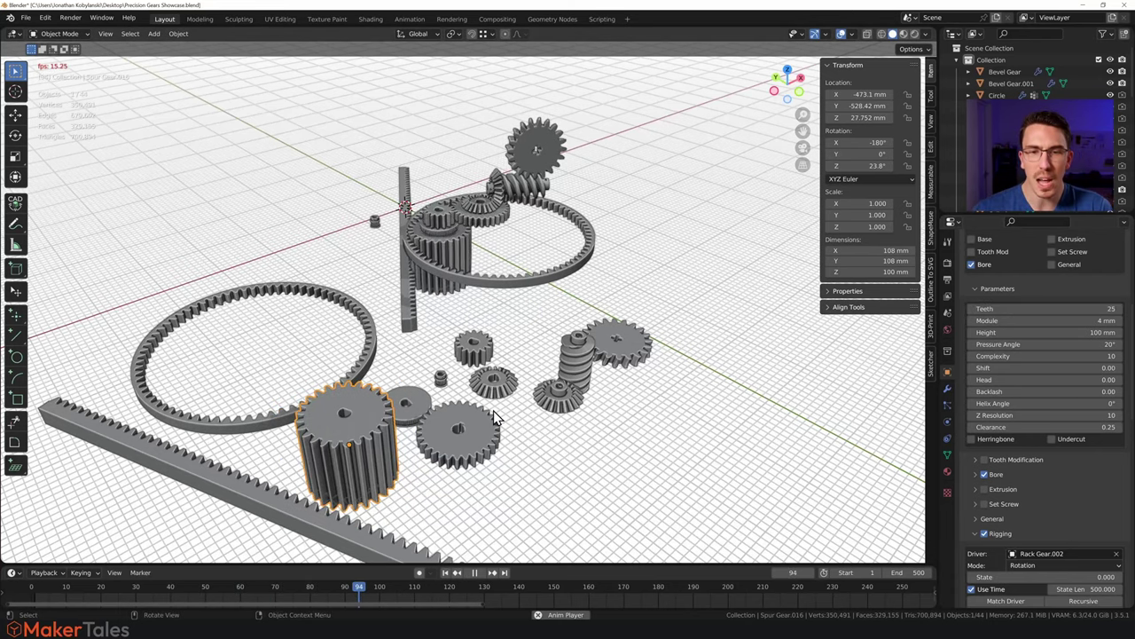
Add a Precision Gear spur gear in the empty area beside the source gears.
middle_click_drag(545, 482, 489, 458, "shift")
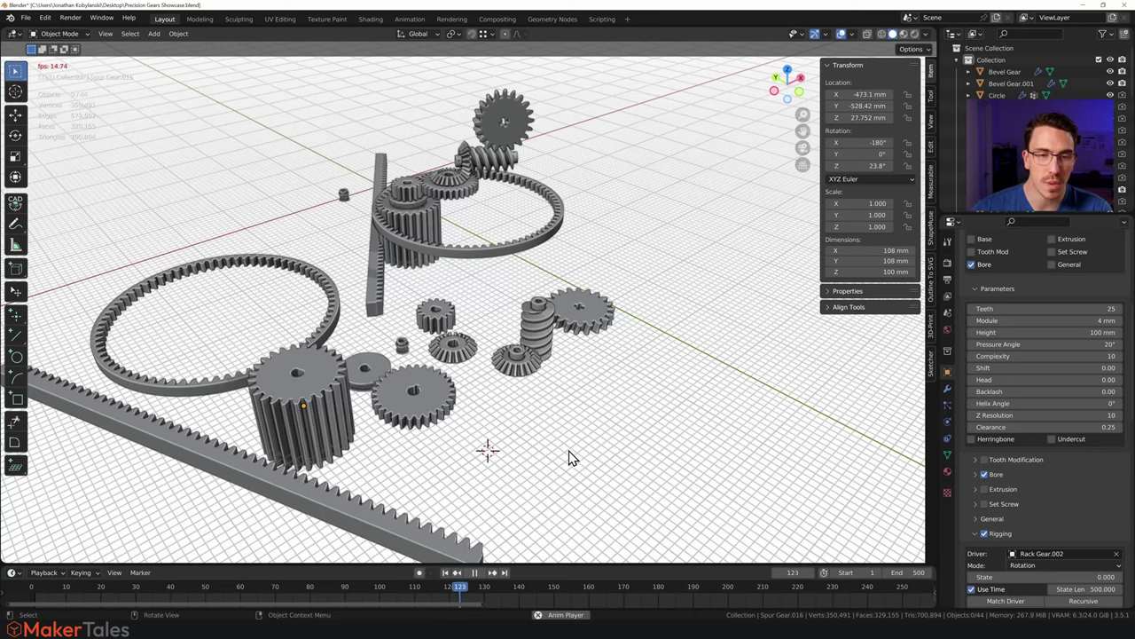
key("shift+a")
mouse_move(481, 364)
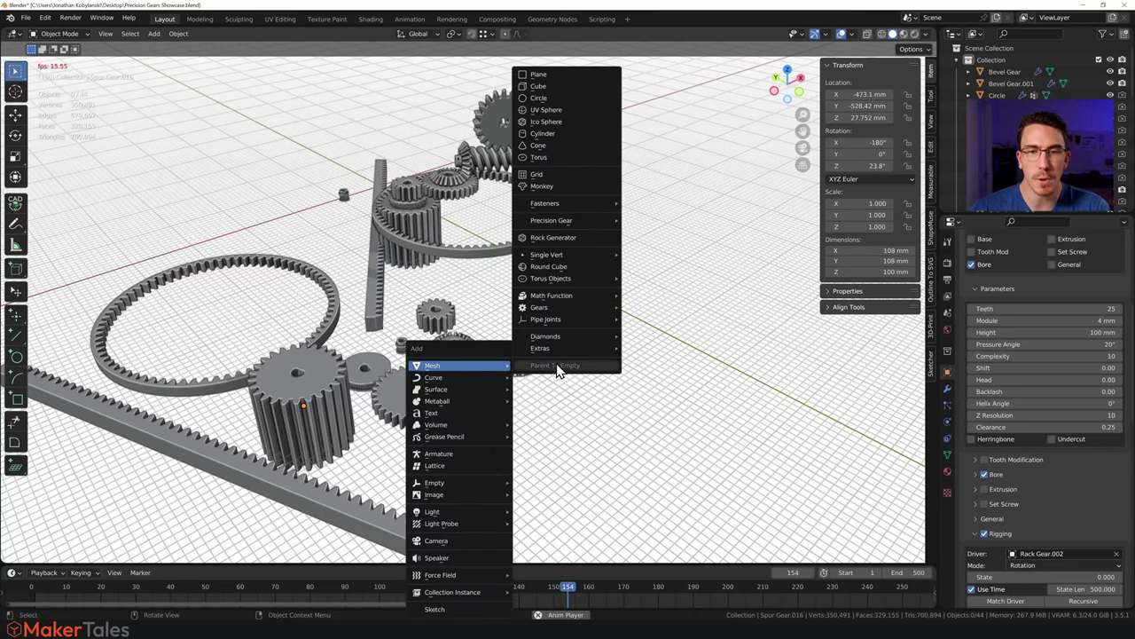
mouse_move(571, 220)
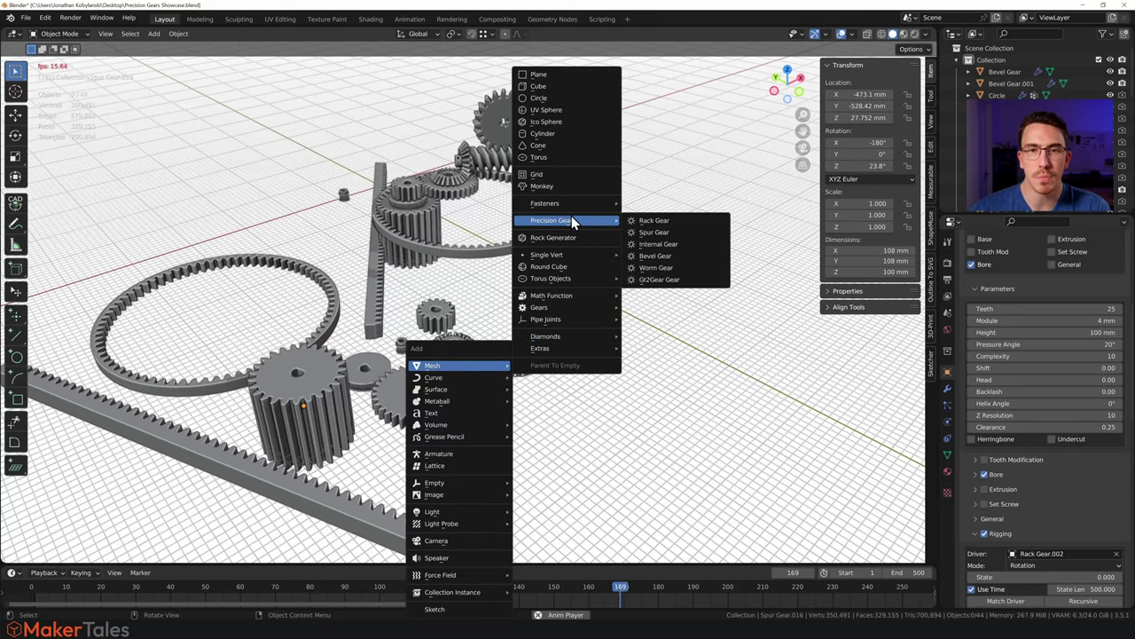
left_click(670, 232)
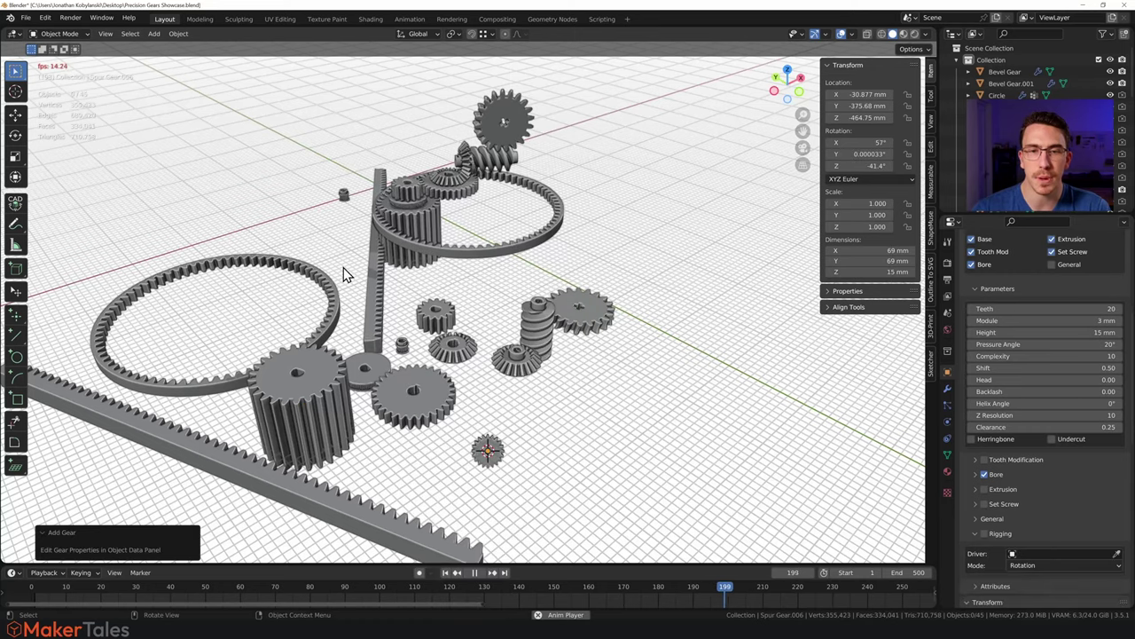
Rig the new spur gear with Internal Gear.005 as driver, match it to that driver and run Attempt Intersect Solve.
left_click(502, 459)
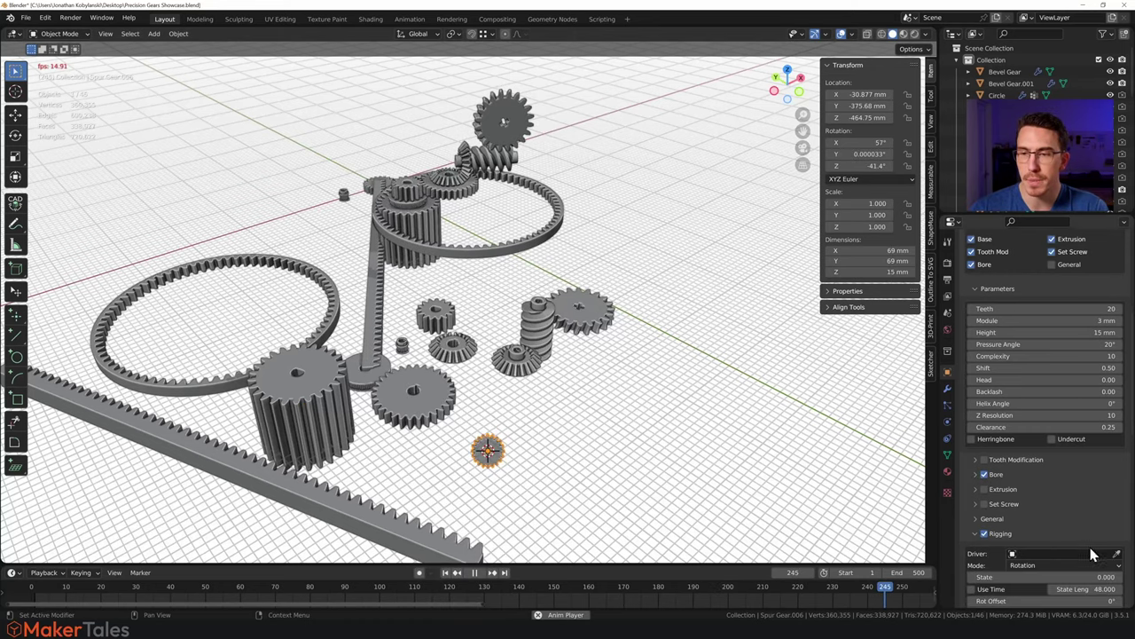
left_click(294, 254)
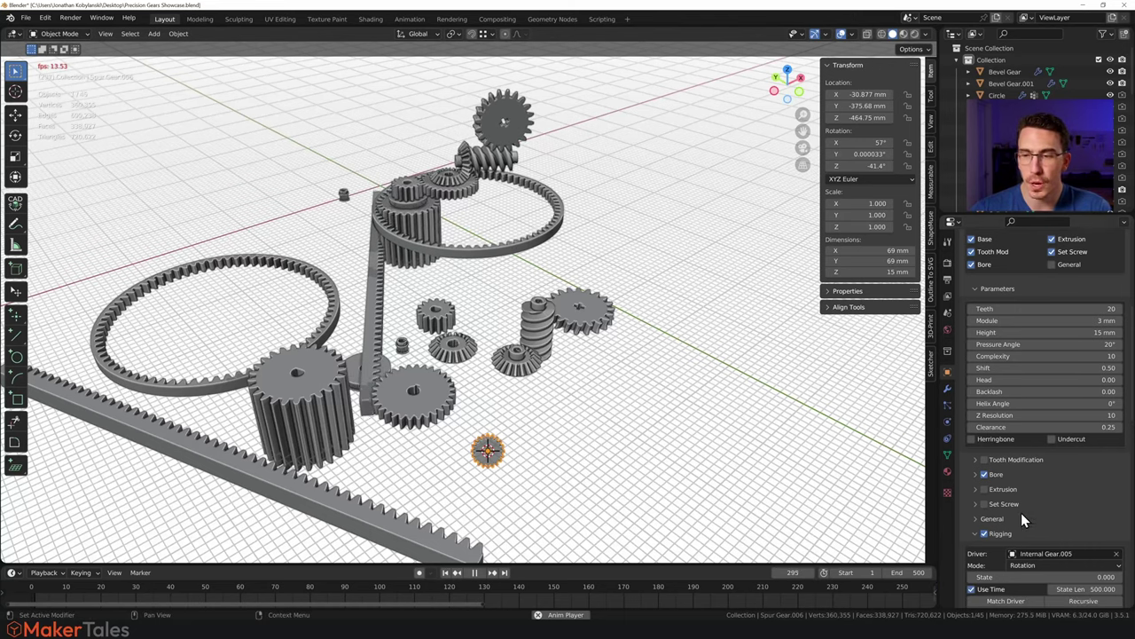
scroll(1029, 515, "down", 5)
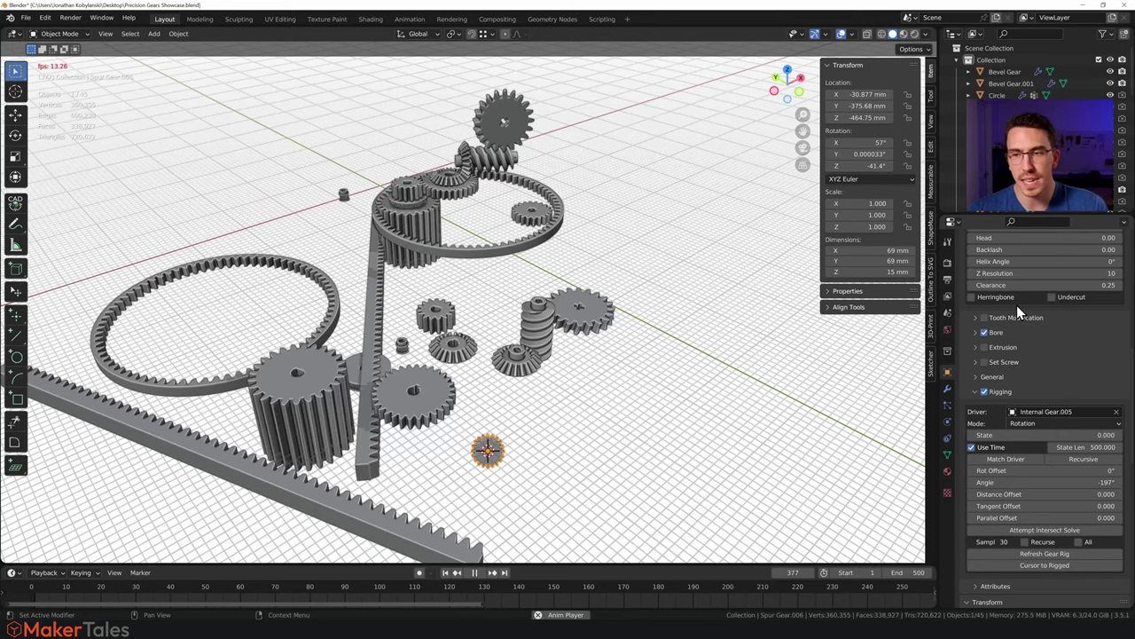
left_click(1002, 460)
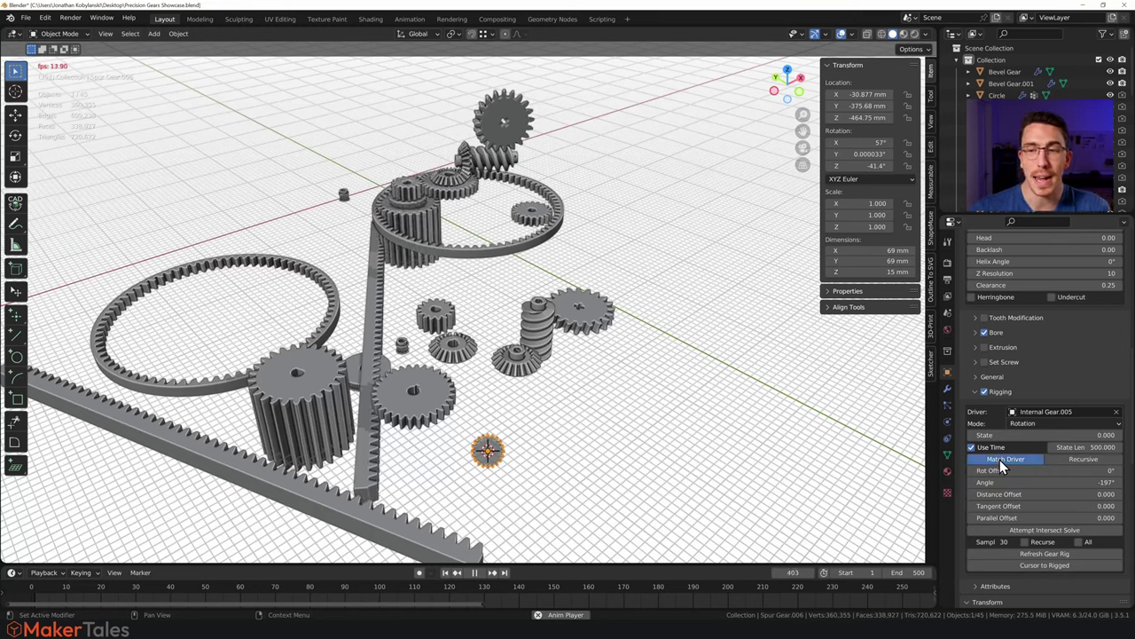
left_click(1032, 530)
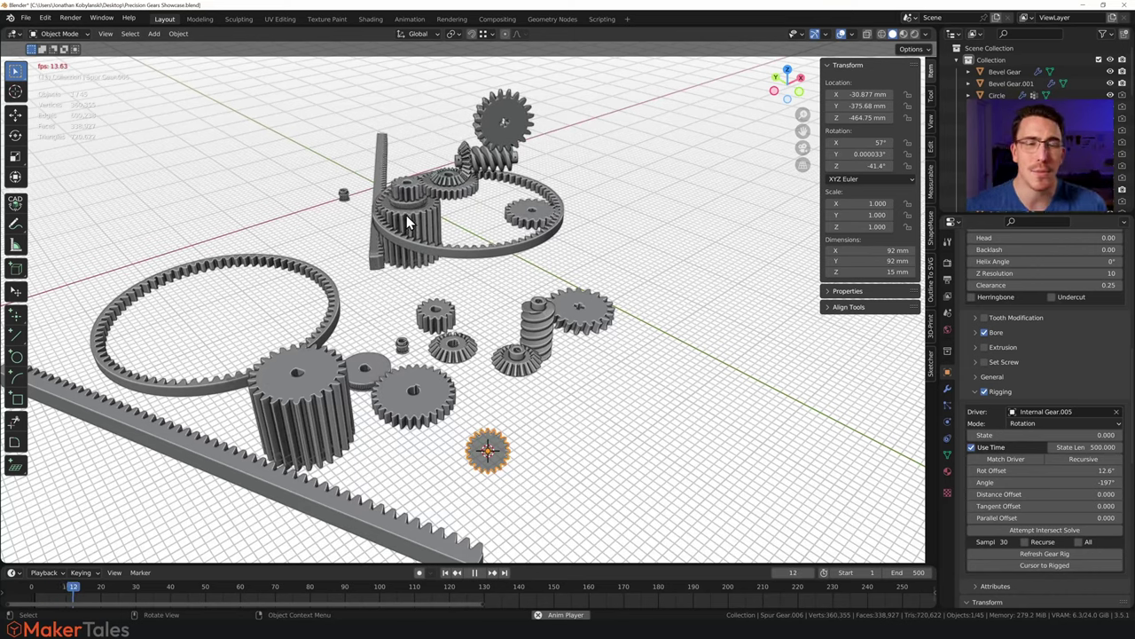
Change the GT2 gear's driver to Spur Gear.006 in Compound mode and set its Offset to 14.1.
left_click(373, 360)
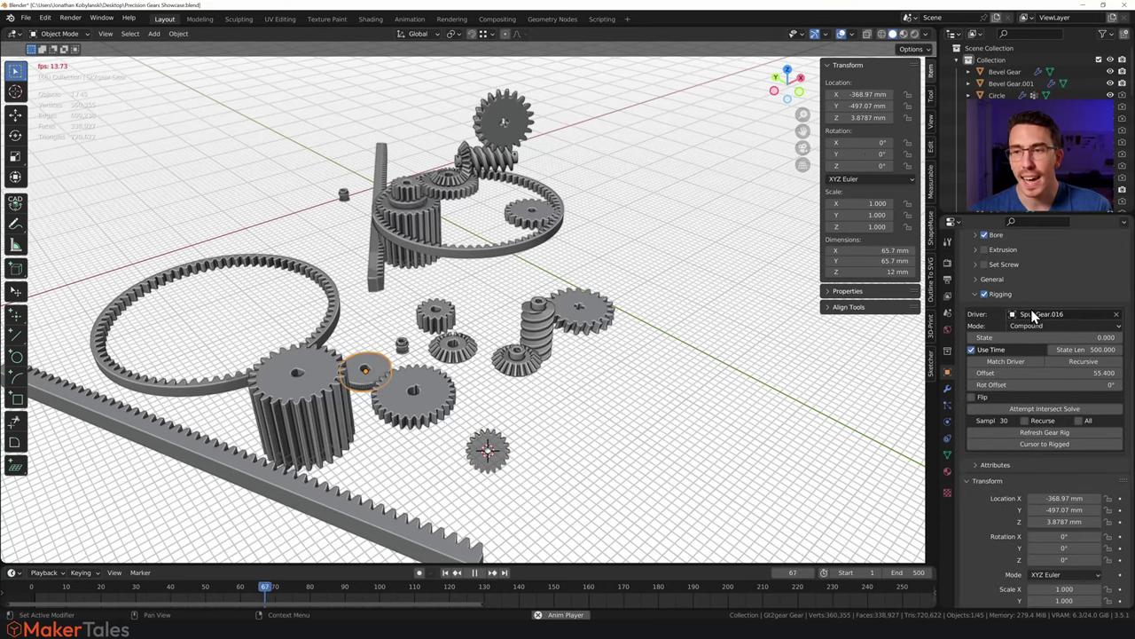
left_click(1117, 314)
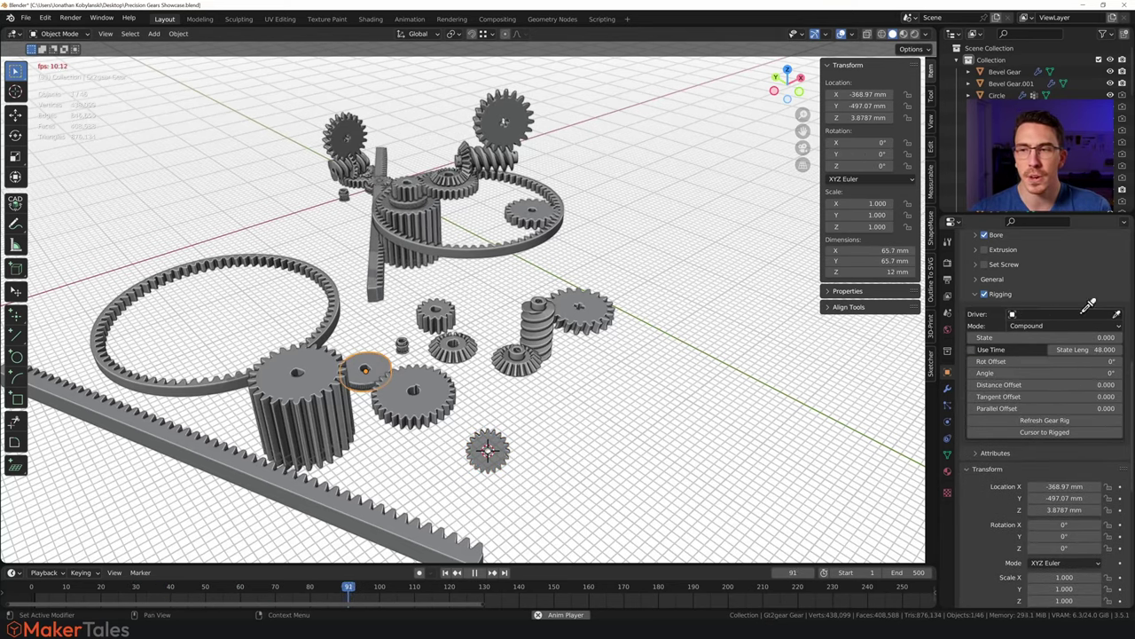
left_click(501, 450)
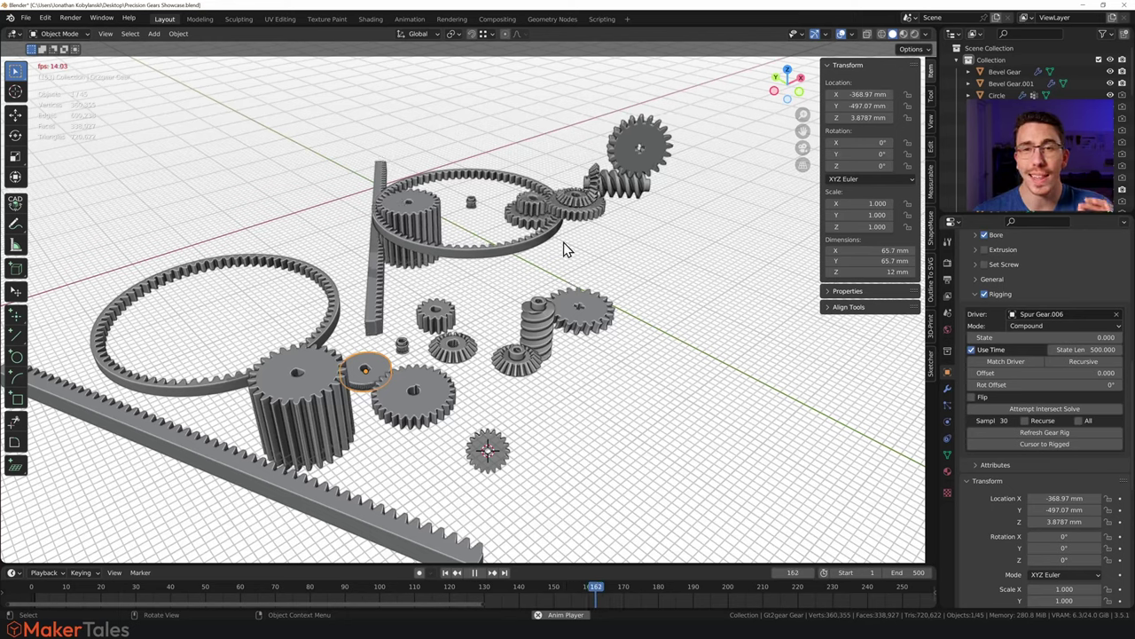
left_click_drag(1047, 372, 1010, 373)
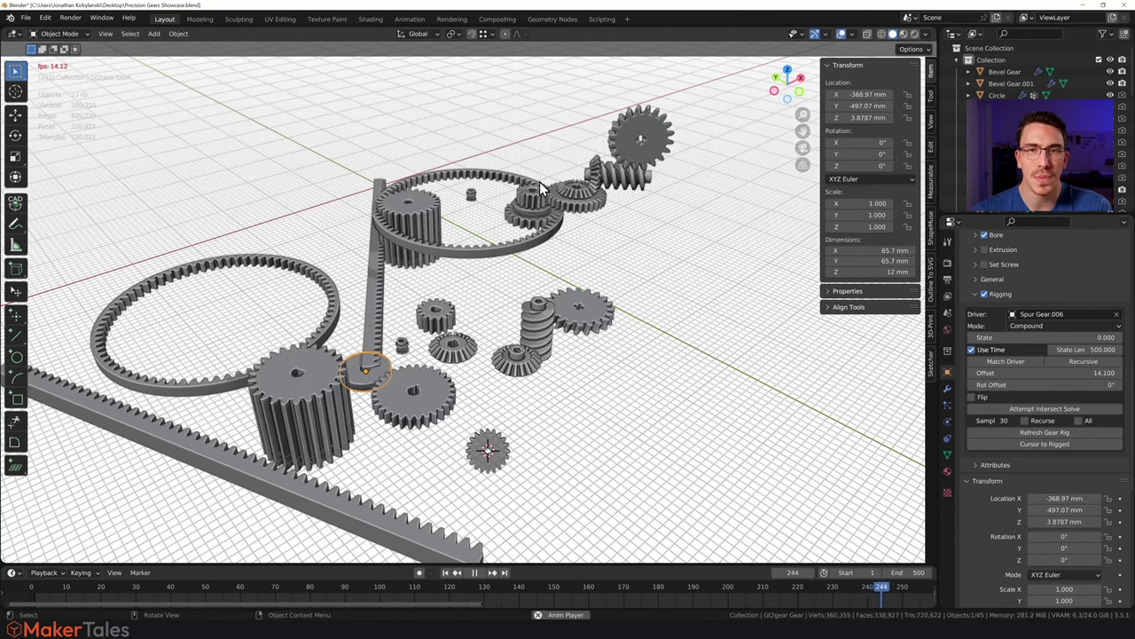
scroll(545, 261, "up", 5)
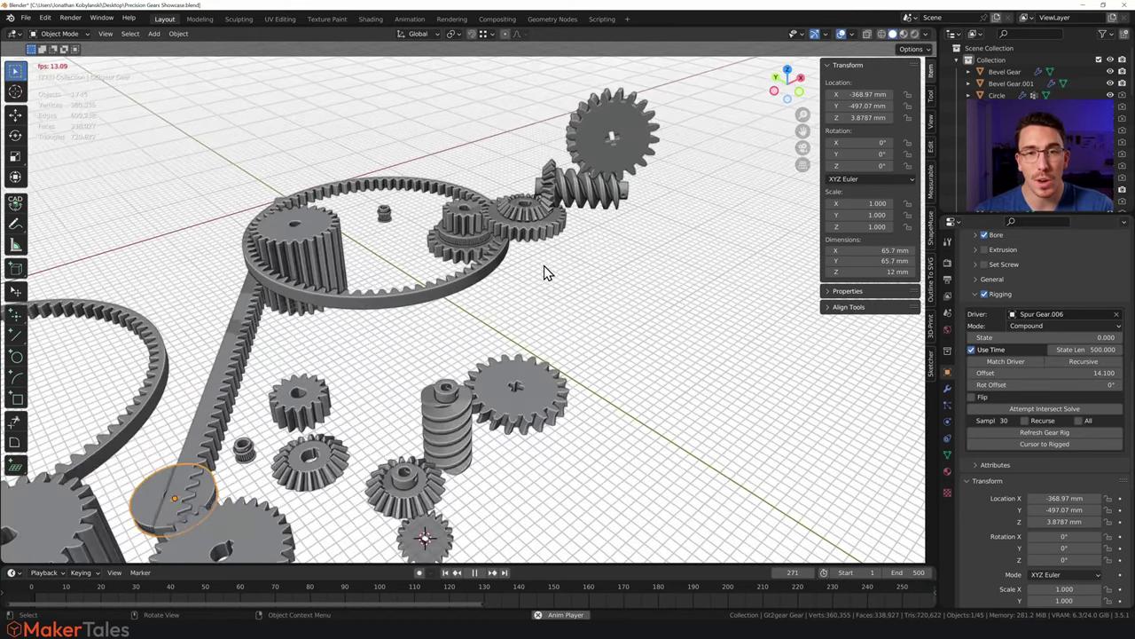
scroll(545, 266, "up", 1)
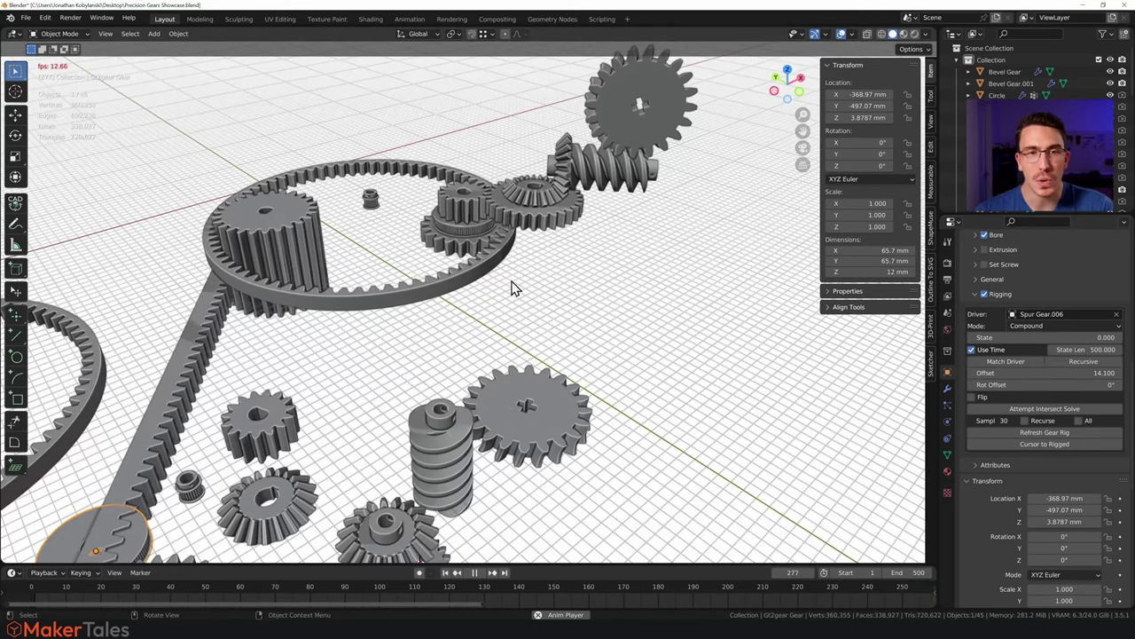
Inspect the rig object Rack Gear.002_rig in Edit Mode and Object Mode, and examine the complete gear chain.
left_click(297, 248)
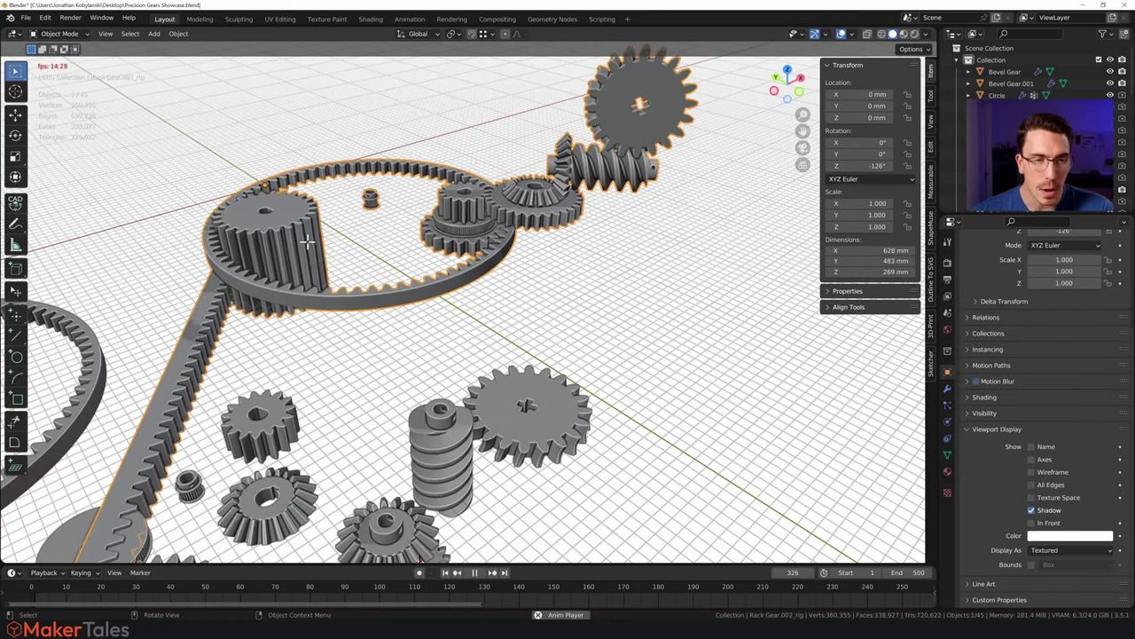
key("Tab")
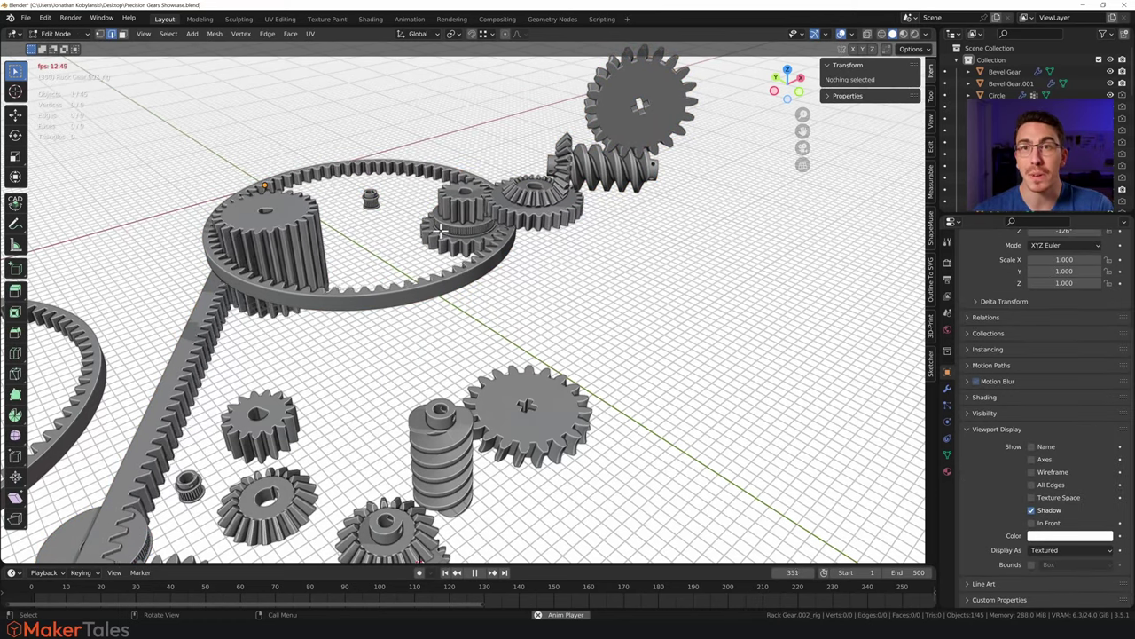
key("Tab")
scroll(435, 233, "down", 3)
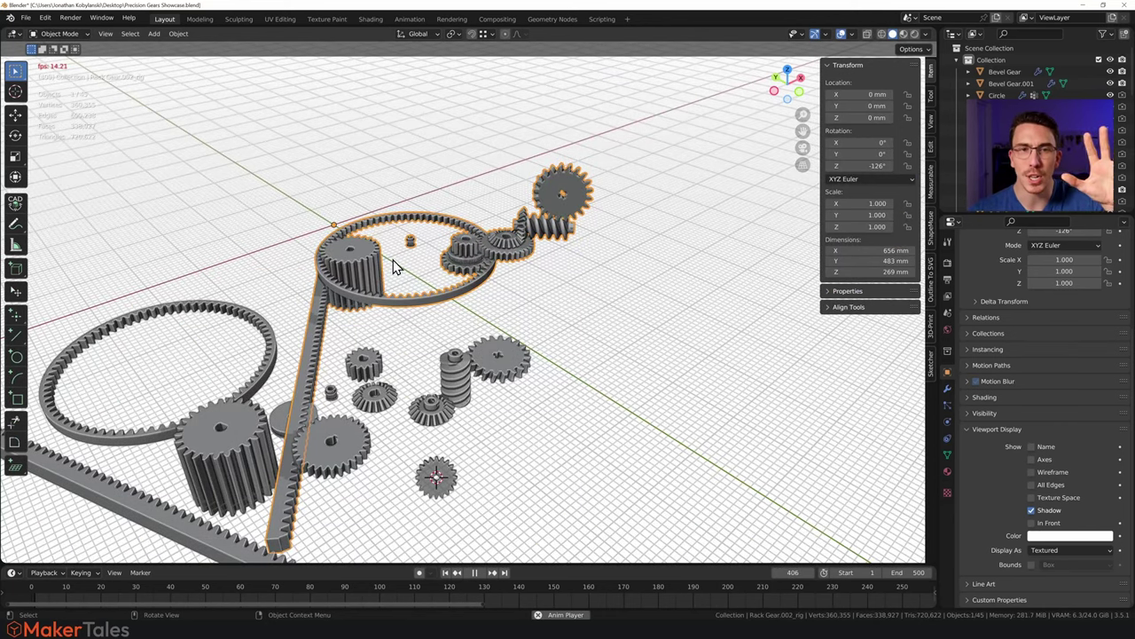
middle_click_drag(522, 269, 527, 277)
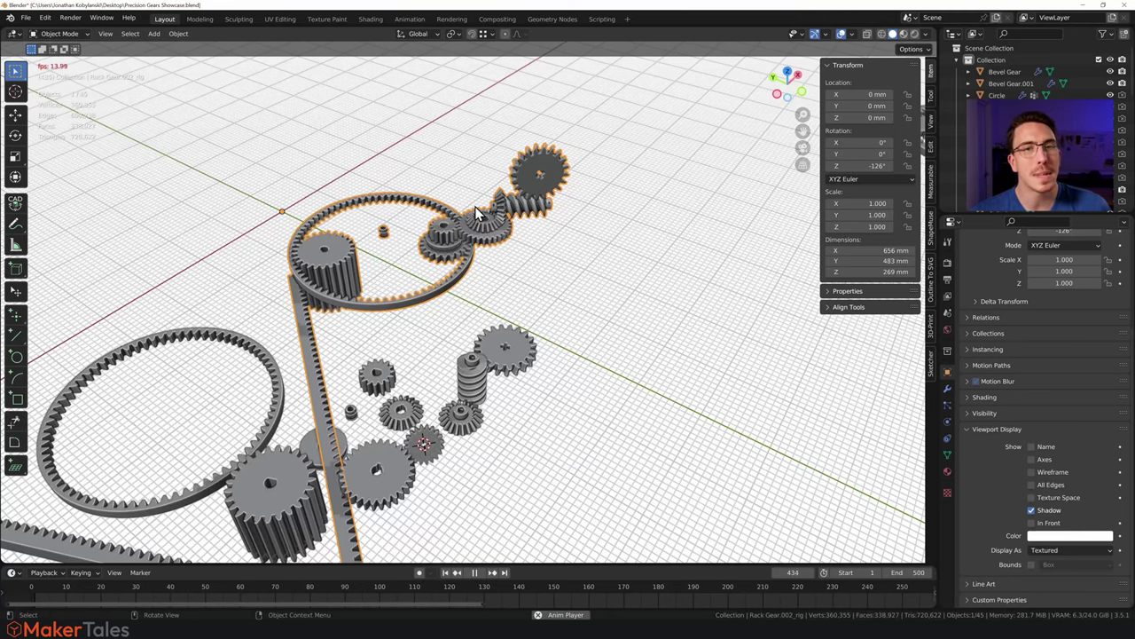
scroll(559, 151, "up", 2)
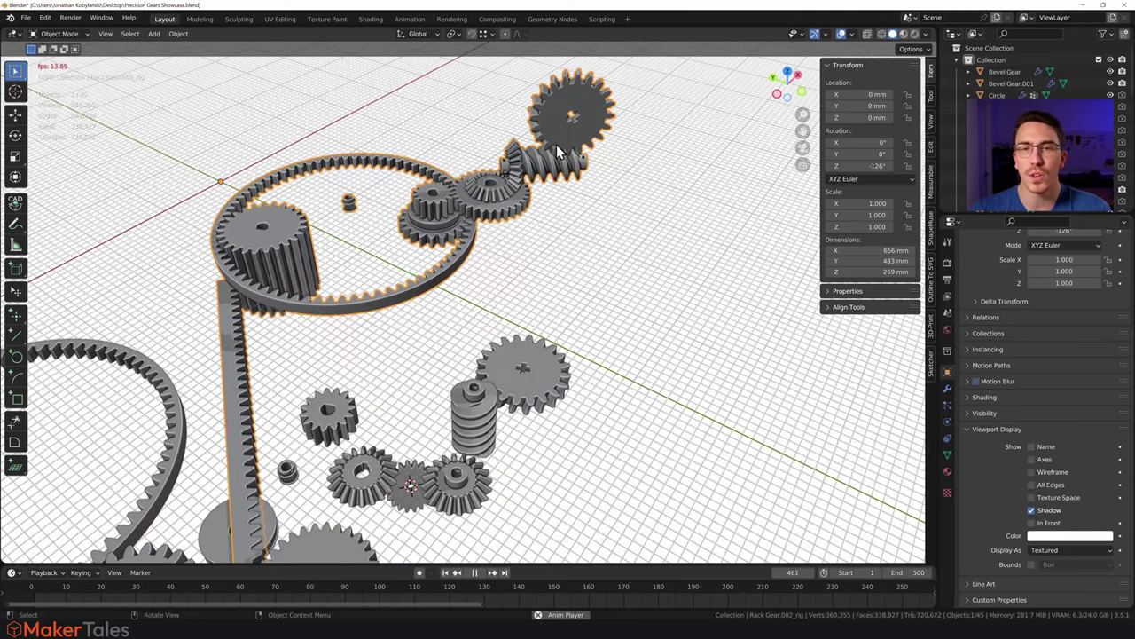
middle_click_drag(559, 151, 570, 142)
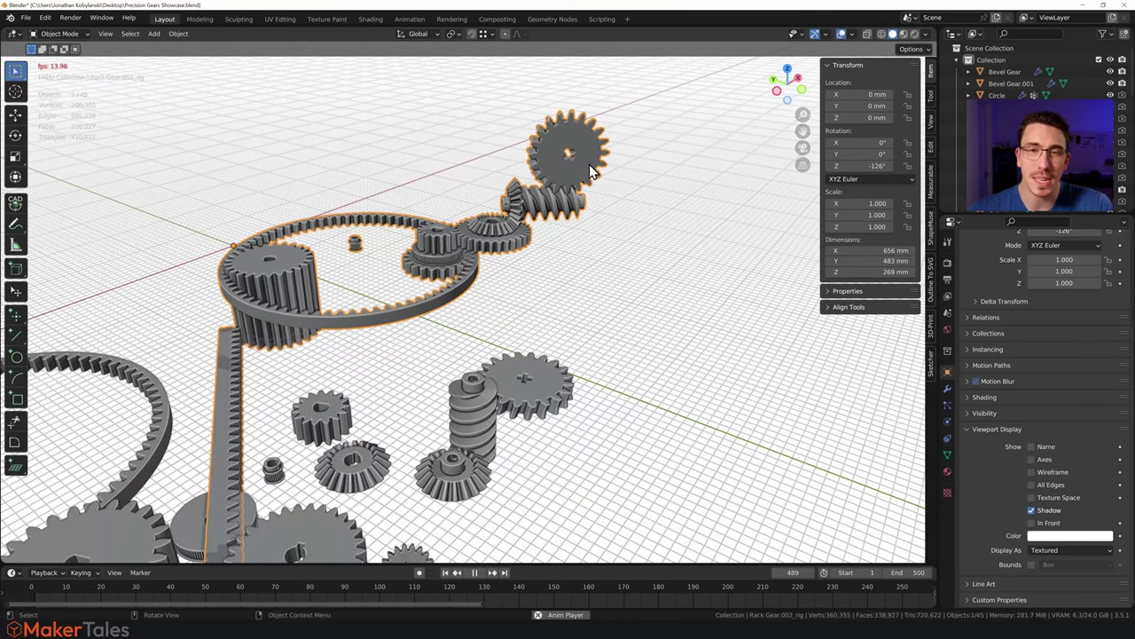
Snap the 3D cursor to the rigged position of Spur Gear.019 with Cursor to Rigged.
left_click(555, 404)
scroll(1019, 412, "down", 8)
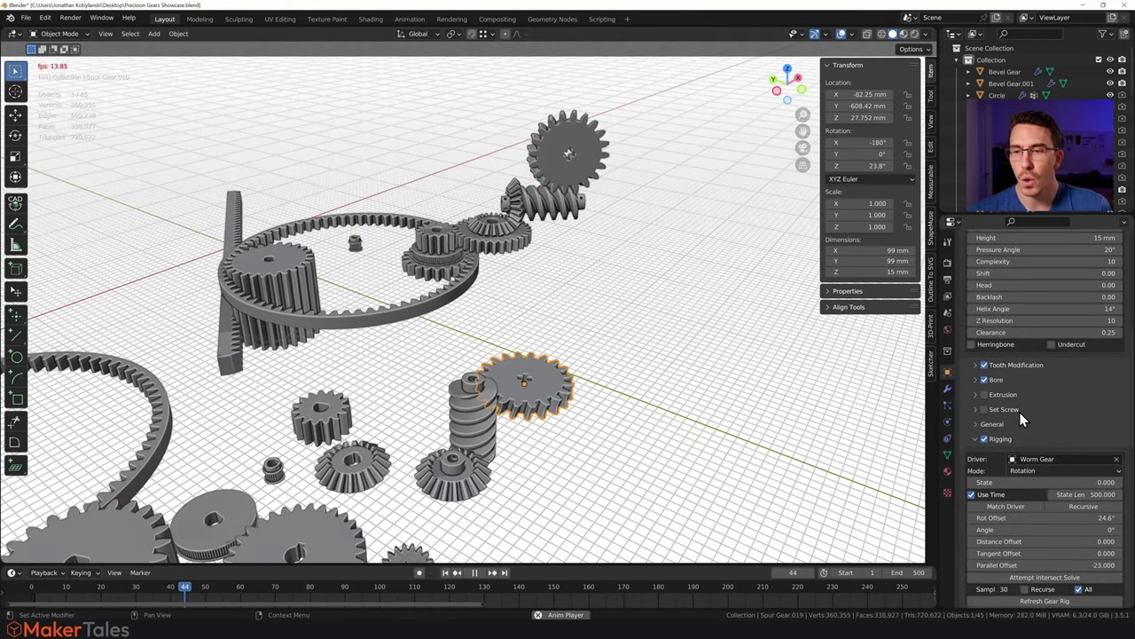
scroll(1011, 448, "down", 5)
left_click(1044, 435)
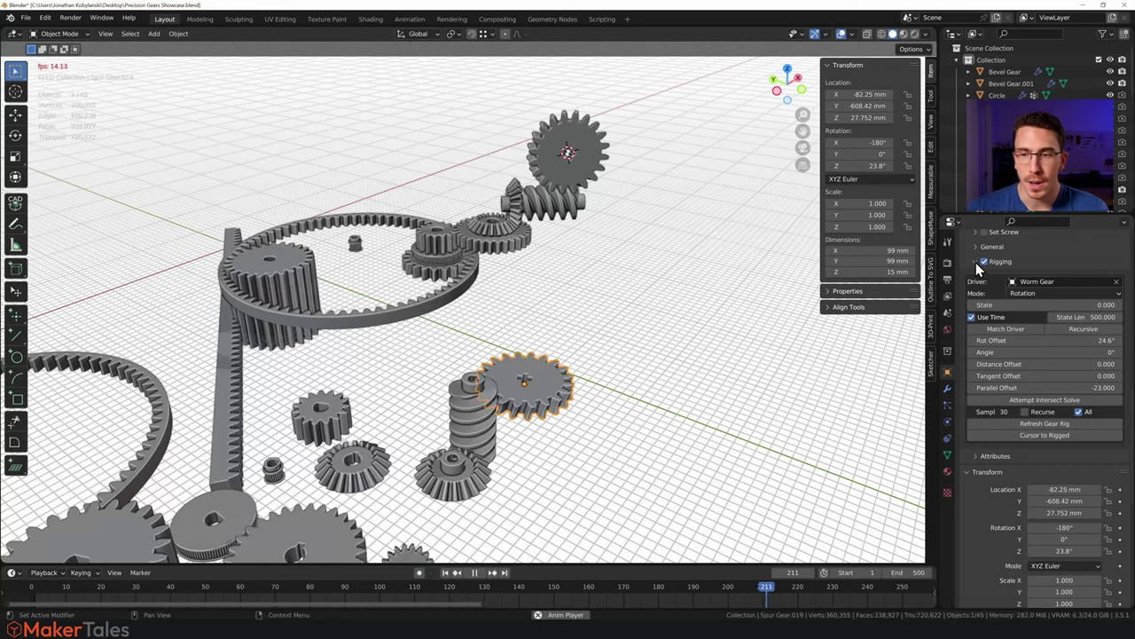
Show the Attributes of Spur Gear.019 to read its tooth and pitch values.
left_click(976, 456)
scroll(999, 427, "down", 2)
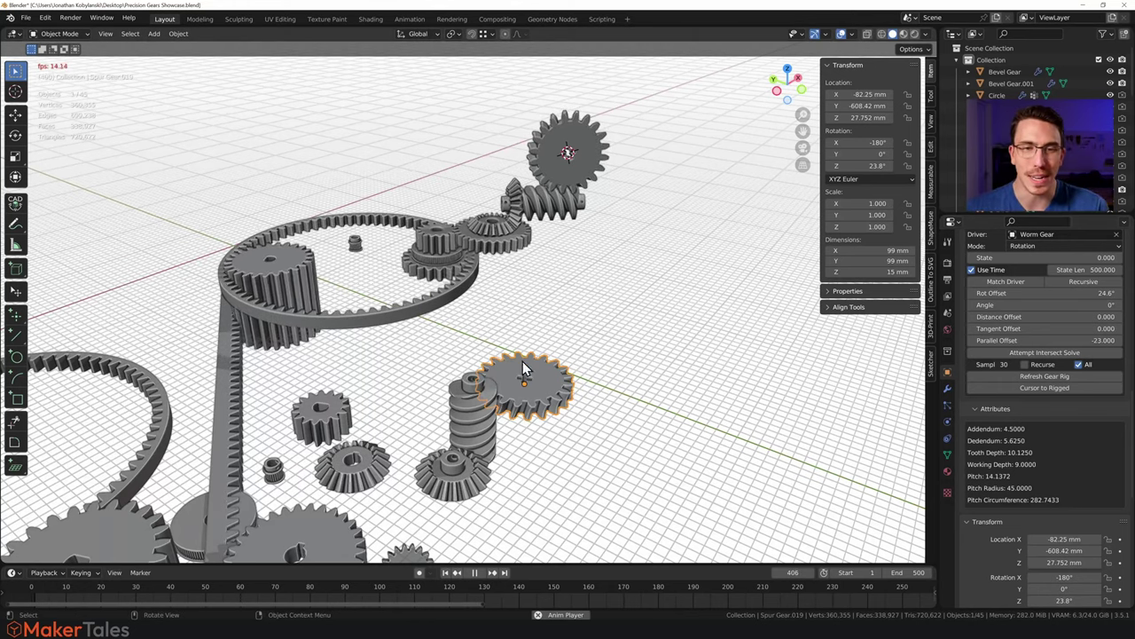
scroll(548, 383, "up", 3)
Add a monkey mesh with a Size of 25 mm on the face of Spur Gear.019.
middle_click_drag(550, 391, 455, 180)
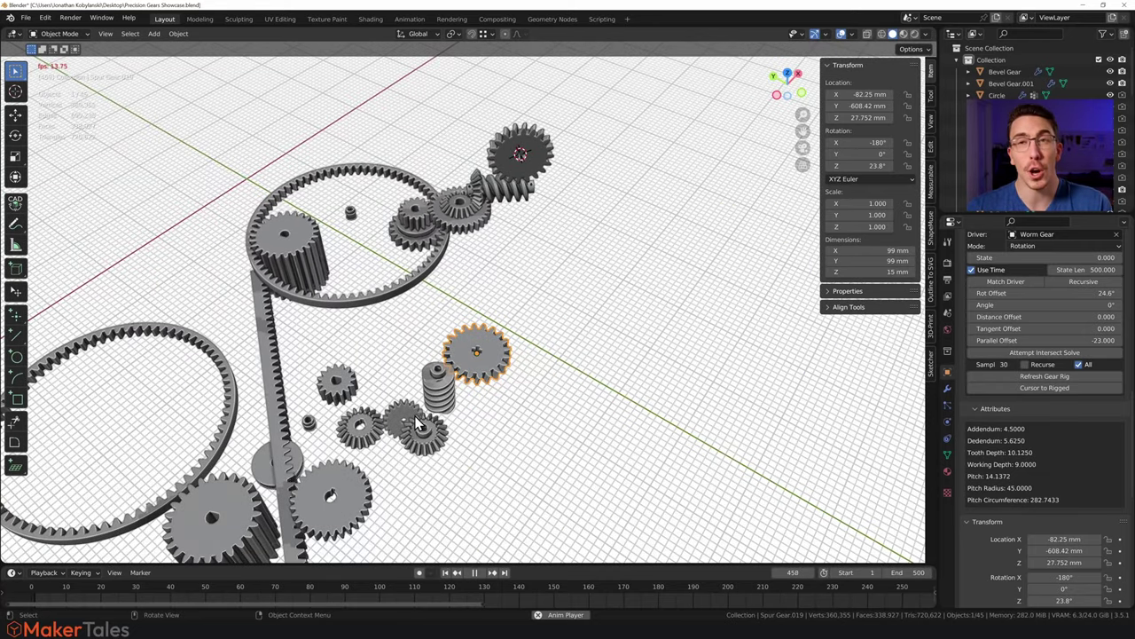
scroll(457, 372, "up", 4)
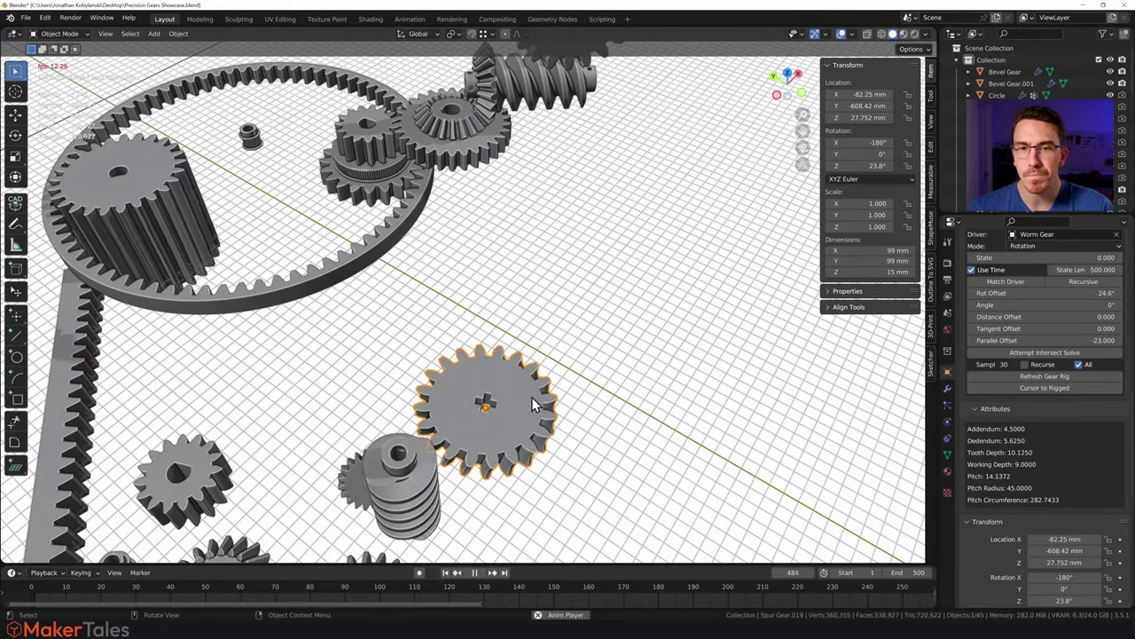
key("shift+a")
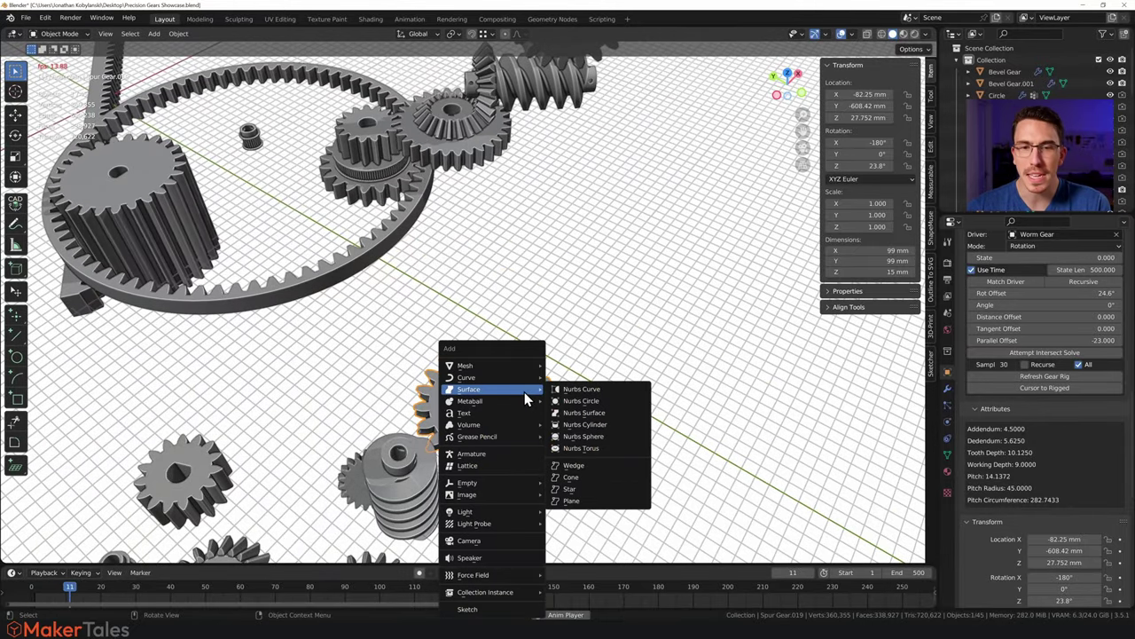
mouse_move(519, 369)
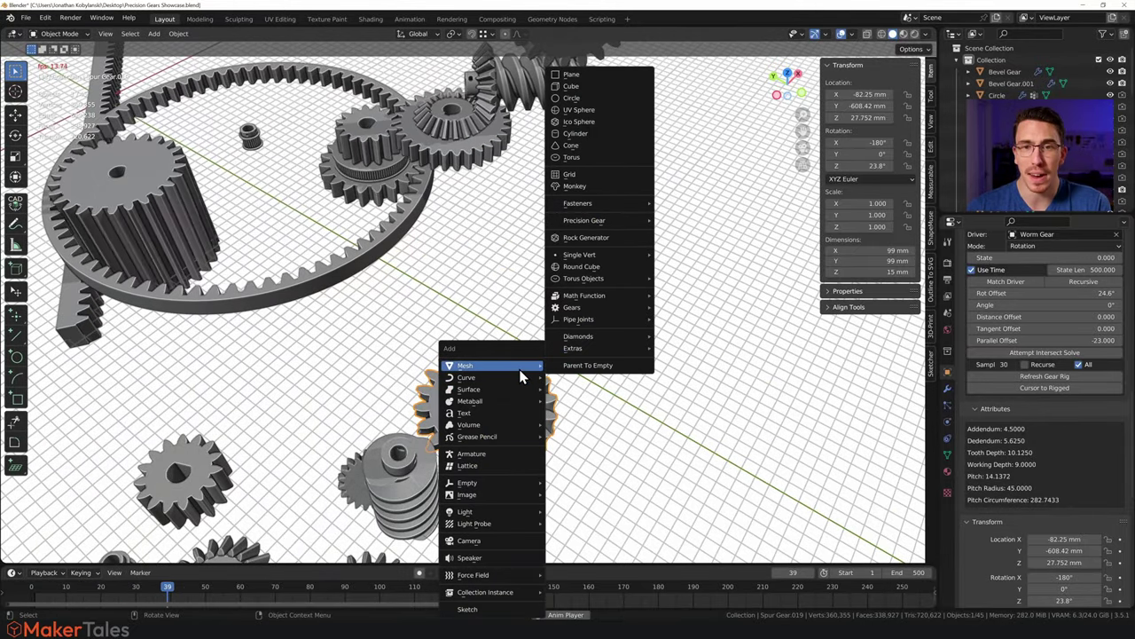
left_click(574, 186)
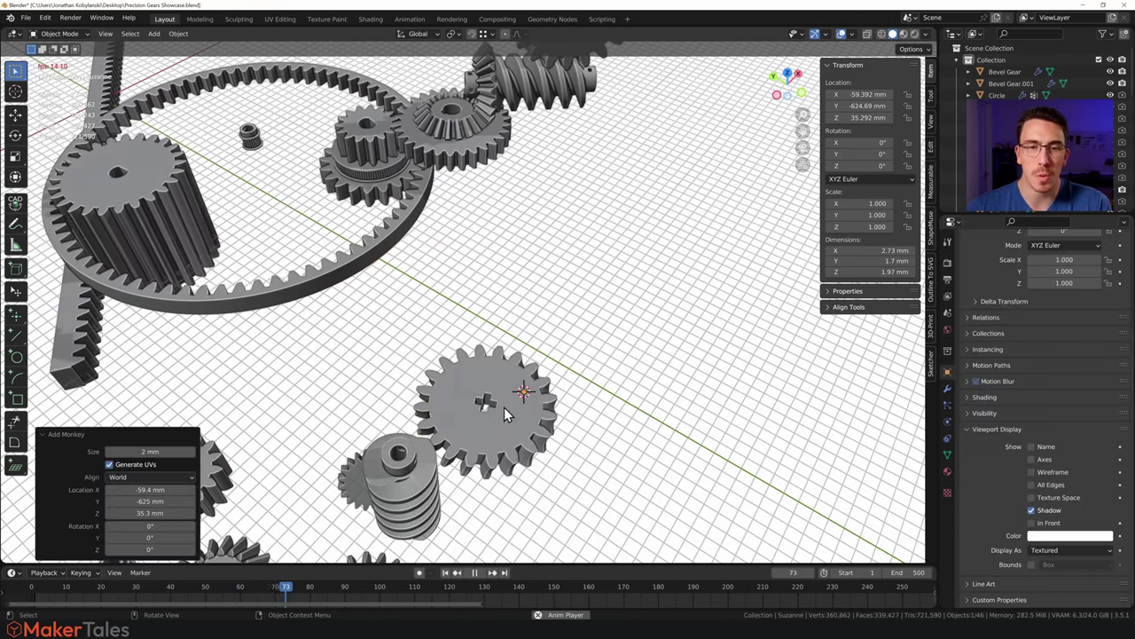
left_click(145, 453)
type("25")
key("Return")
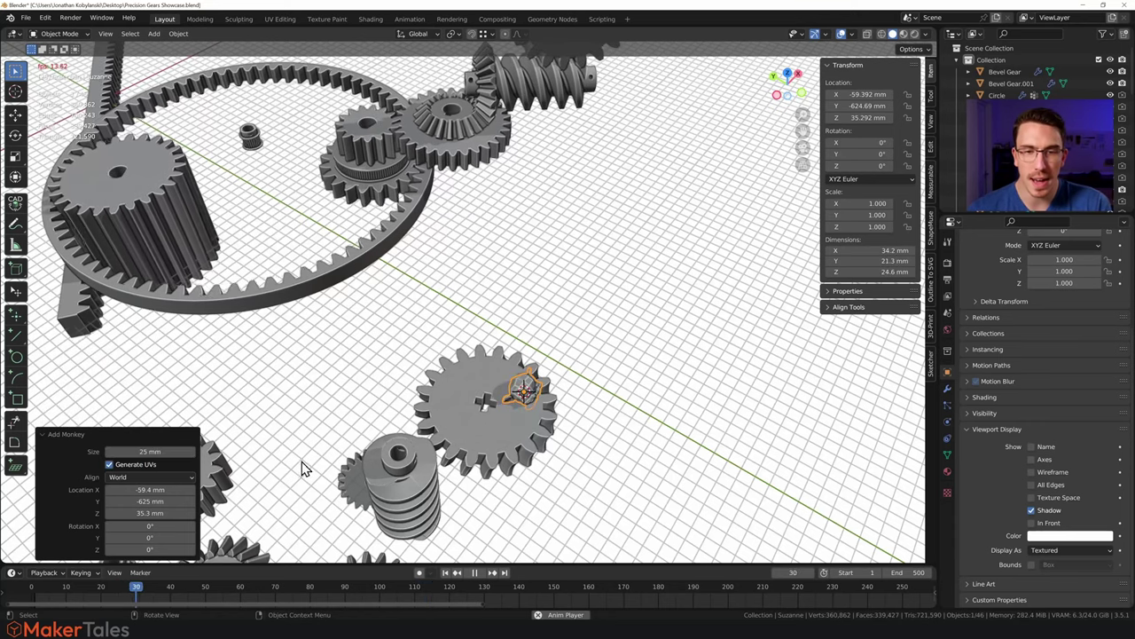
Rotate the monkey head -90° about X and -90° about Z, and move it about -1.5 mm in X and 10.6 mm in Y.
scroll(435, 408, "up", 3)
middle_click_drag(546, 406, 529, 377, "shift")
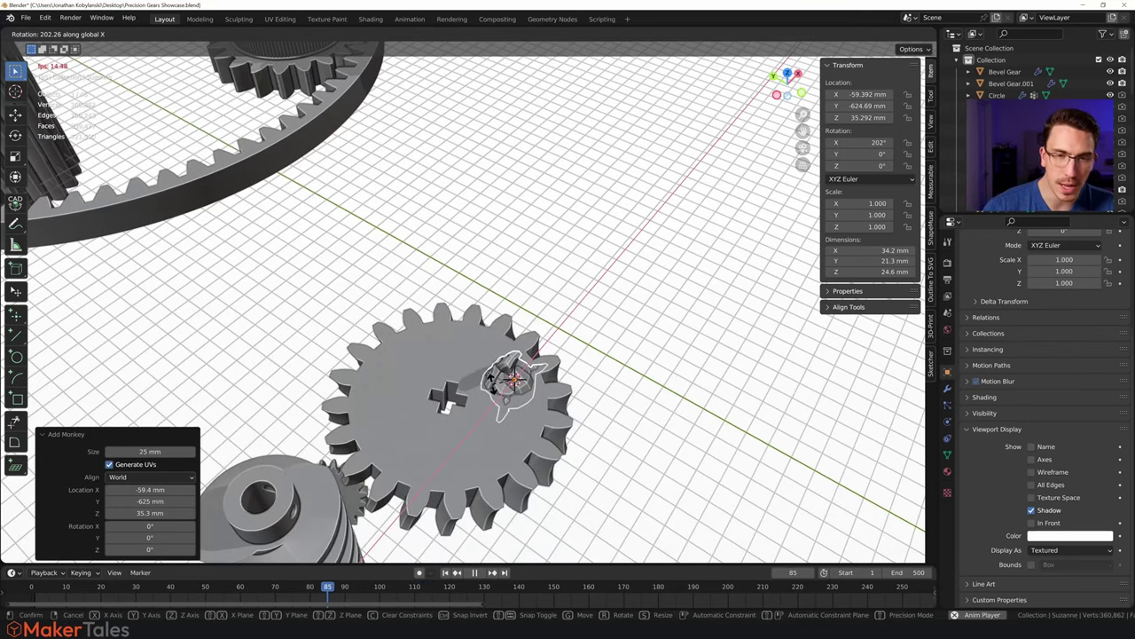
key("Return")
key("r")
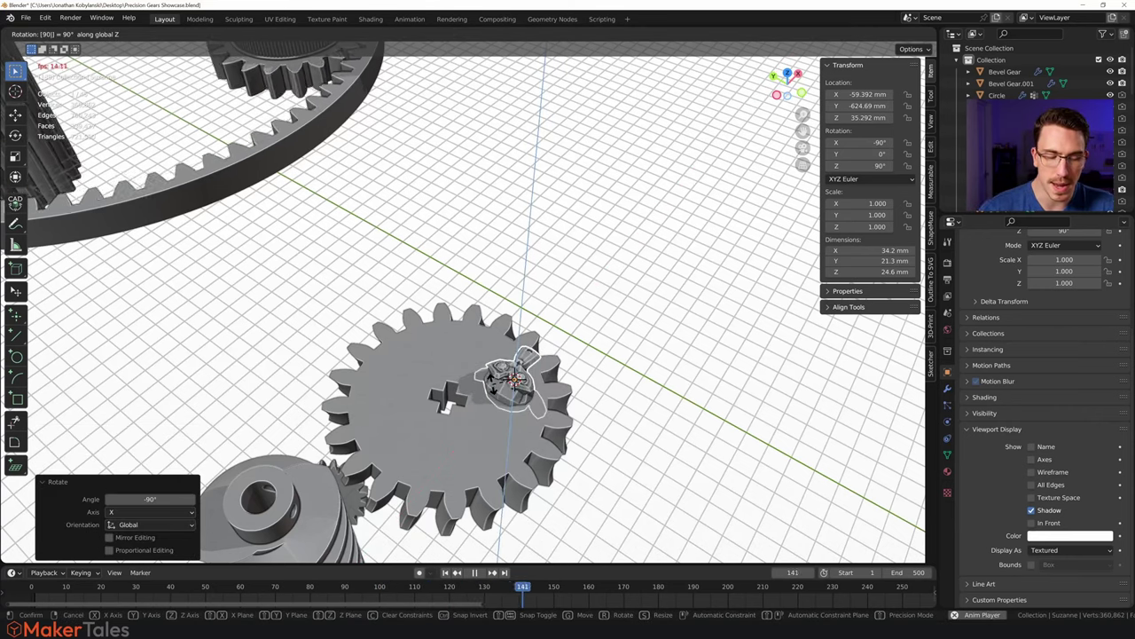
key("Return")
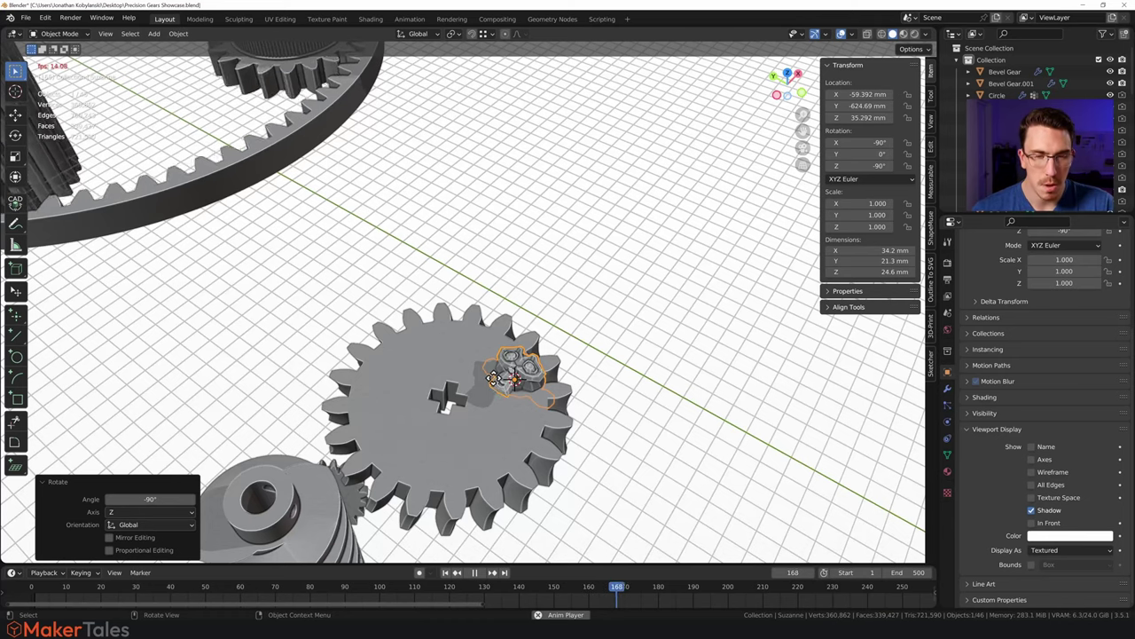
key("g")
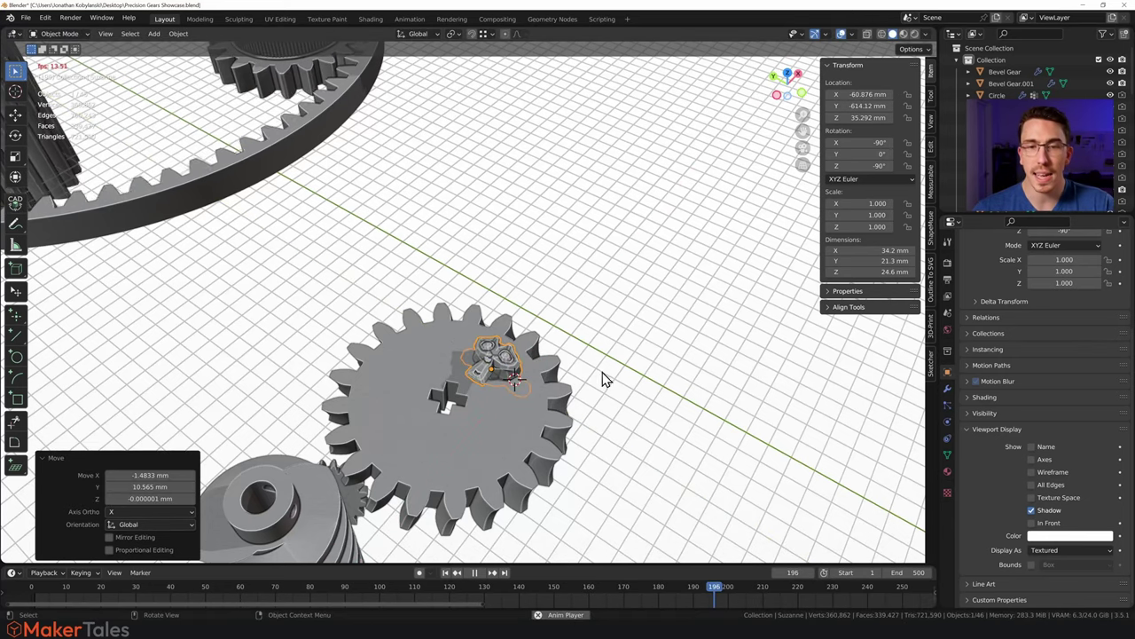
Combine the monkey head with Spur Gear.019 as a Boolean union.
left_click(510, 369)
left_click(506, 414)
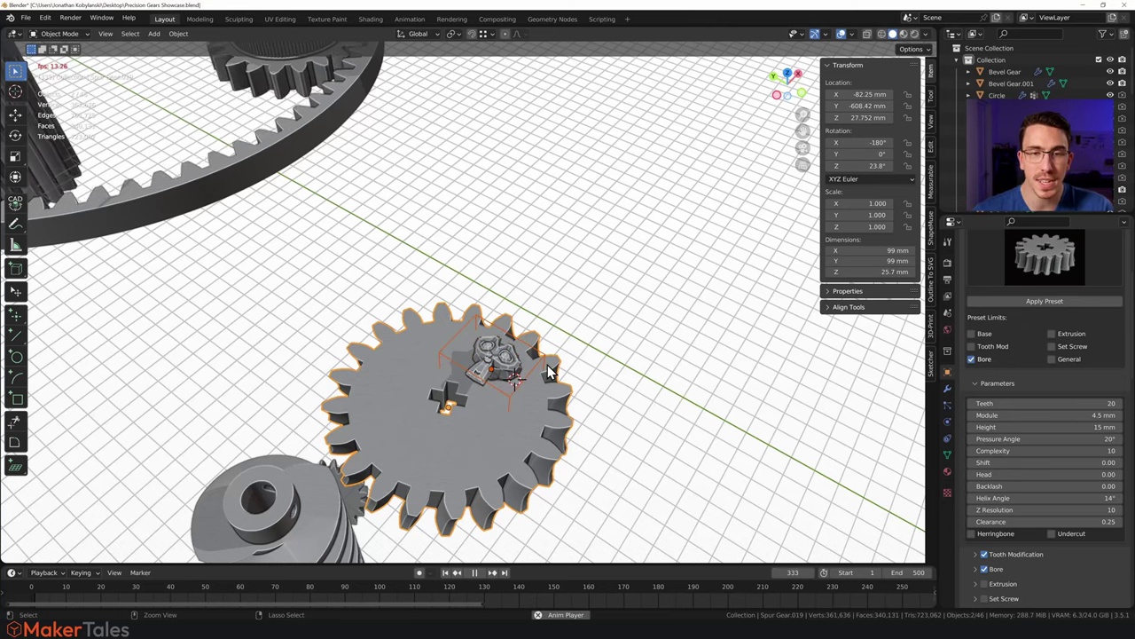
Snap the 3D cursor to the centre of Spur Gear.019.
middle_click_drag(527, 375, 523, 468)
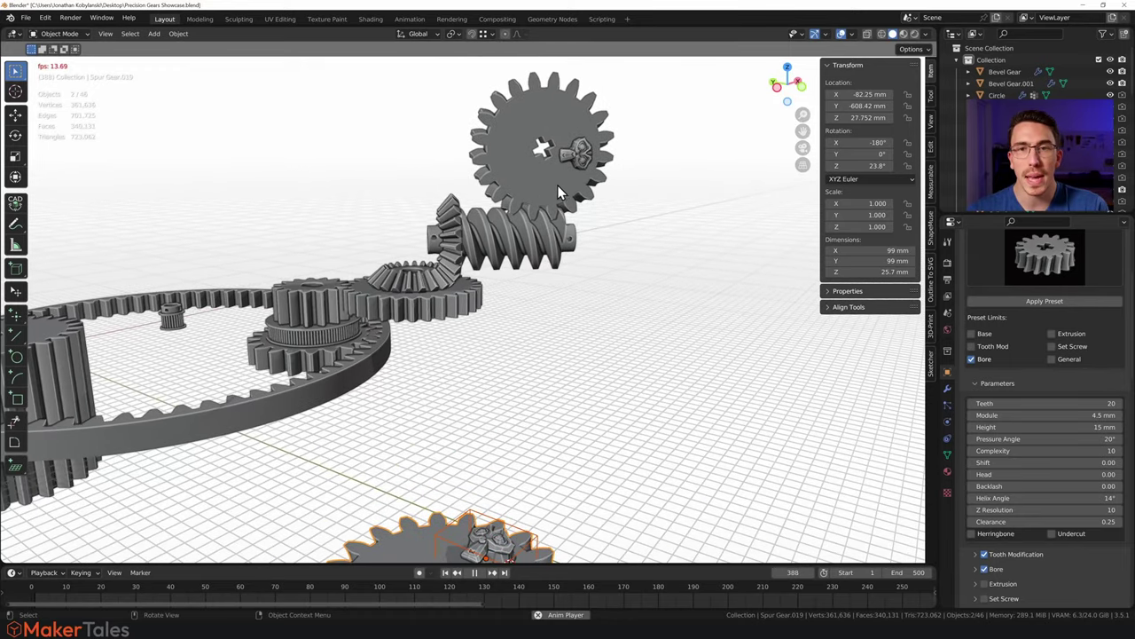
middle_click_drag(575, 159, 554, 260)
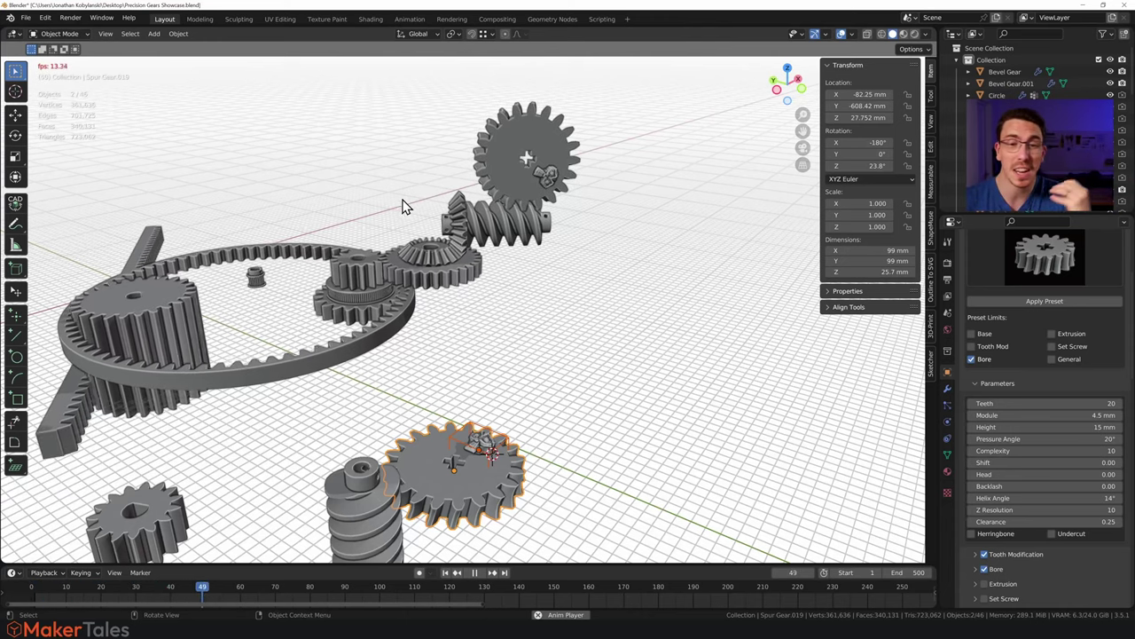
middle_click_drag(489, 264, 493, 408)
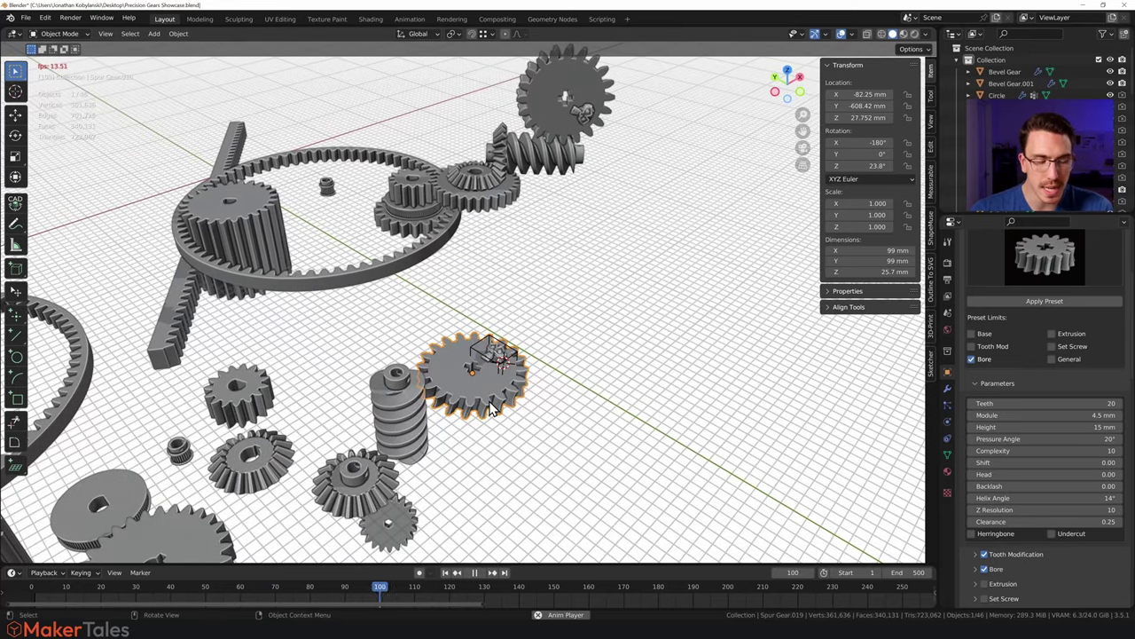
key("shift+s")
left_click(493, 468)
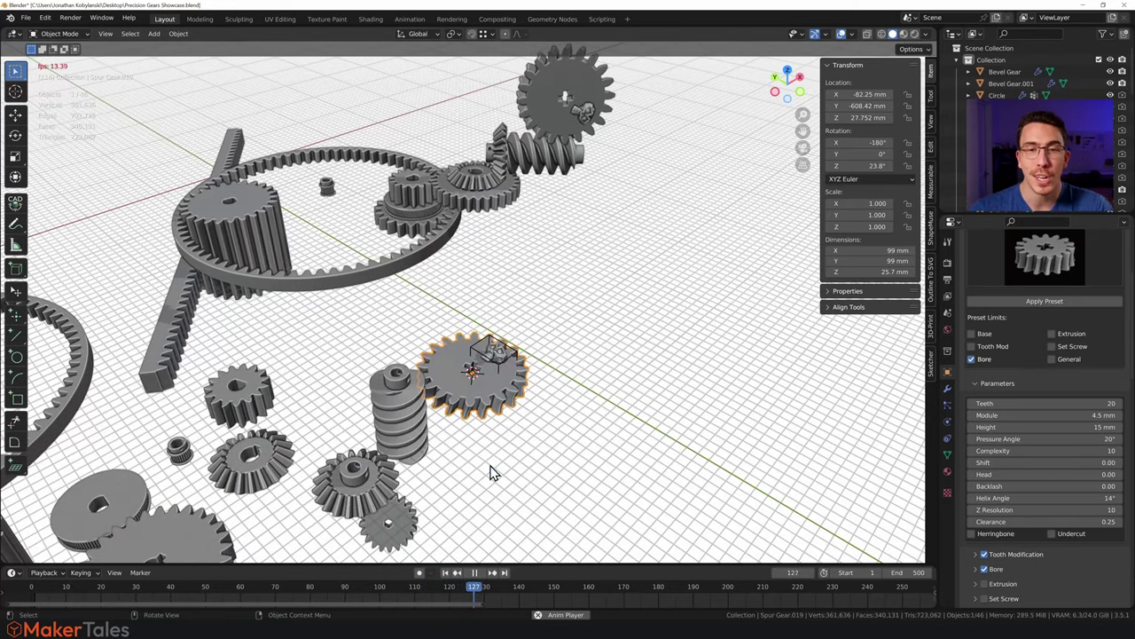
Add a cylinder mesh with a radius of 10 mm and a depth of 100 mm at the 3D cursor.
key("shift+a")
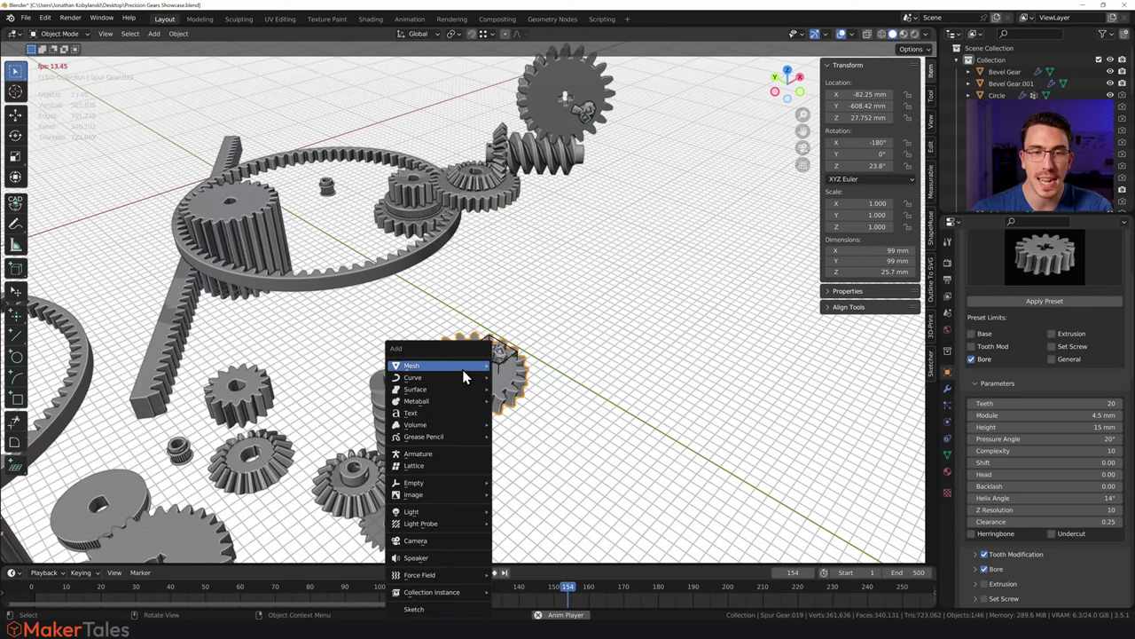
mouse_move(463, 364)
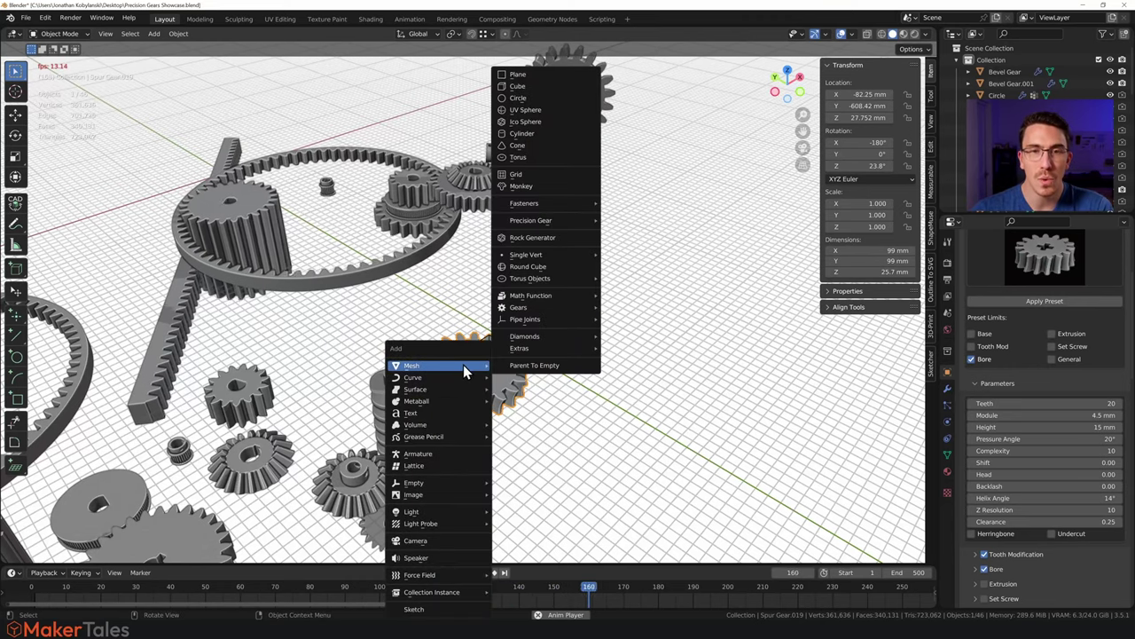
left_click(525, 132)
left_click(155, 427)
type("10")
key("Return")
left_click(139, 438)
type("100")
key("Return")
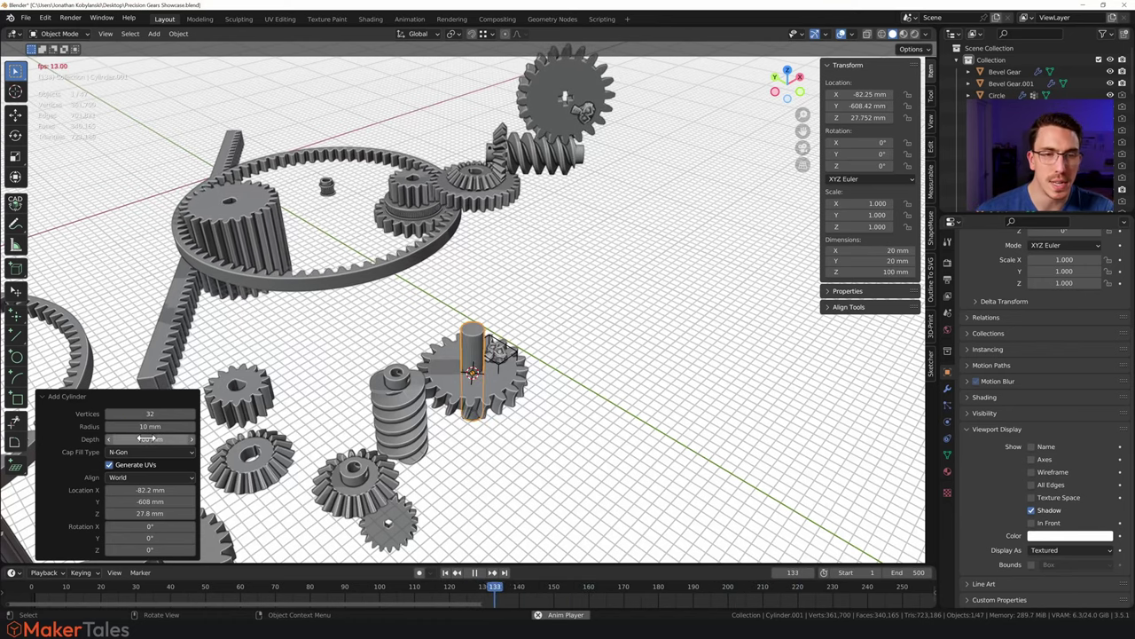
Move the cylinder up along Z by about 43 mm so it rises out of the gear.
middle_click_drag(472, 432, 474, 395)
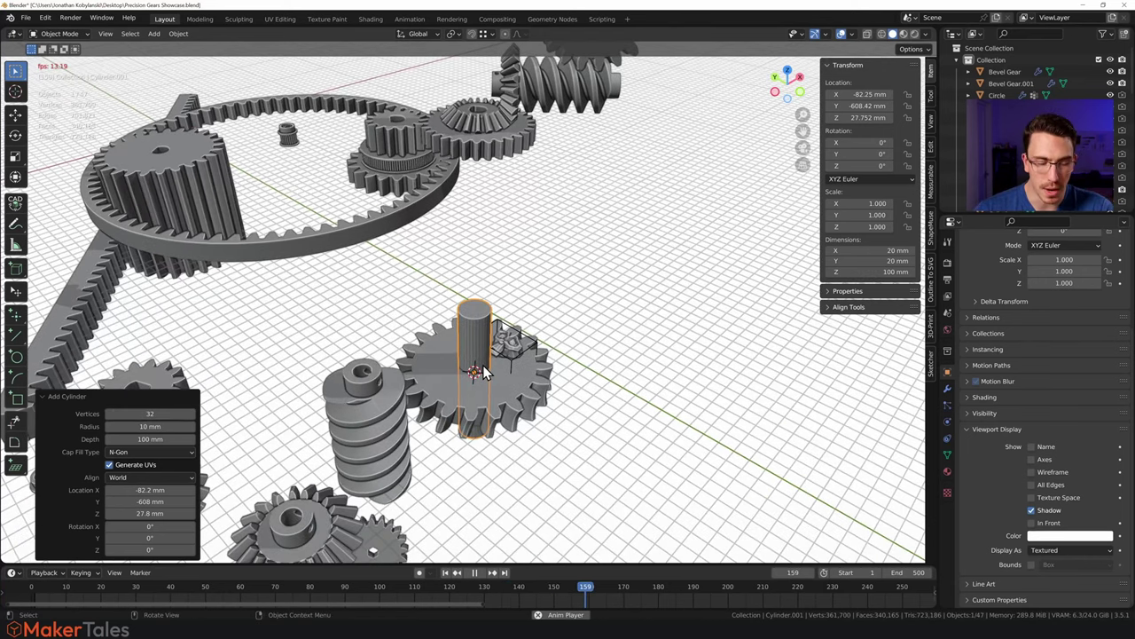
key("g")
key("z")
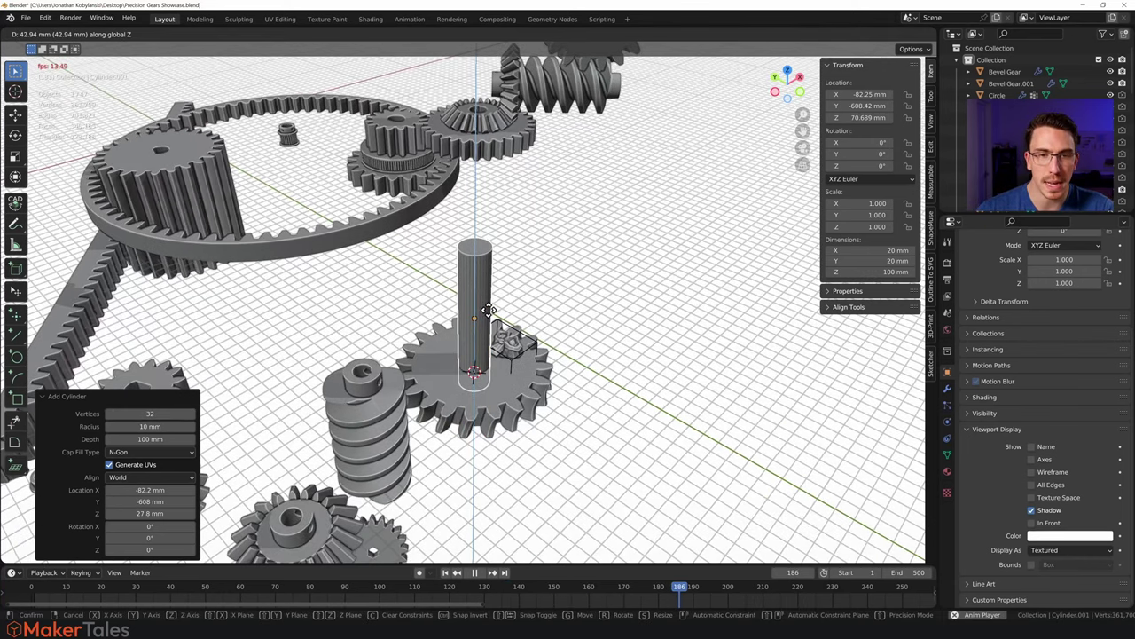
left_click(489, 311)
Cut an edge loop around the cylinder about 29.5 mm above its centre.
key("Tab")
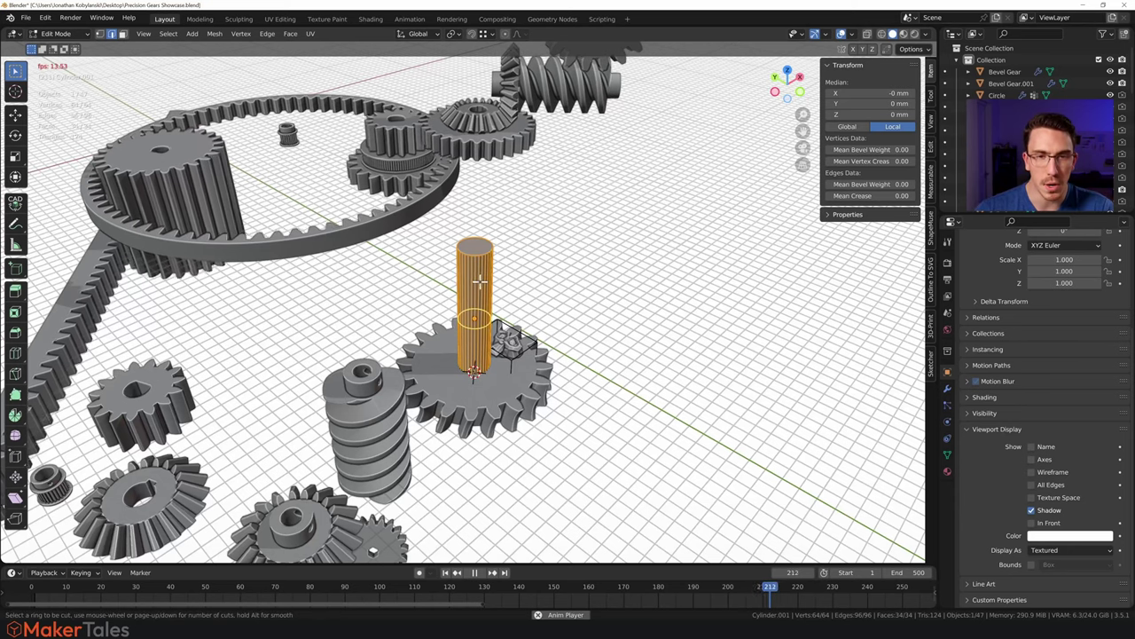
left_click(479, 281)
left_click(480, 254)
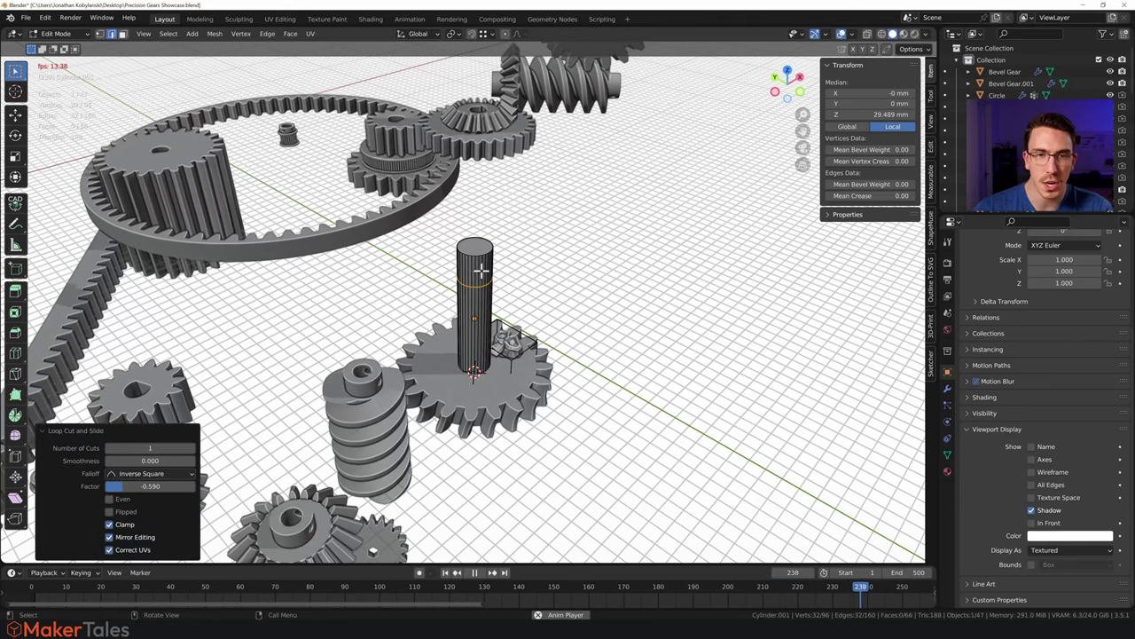
Extrude adjacent side faces of the cylinder's upper section outward into a crank arm, bringing the overall Y dimension to about 79 mm.
left_click(488, 266)
key("3")
left_click(488, 266)
key("KP_6")
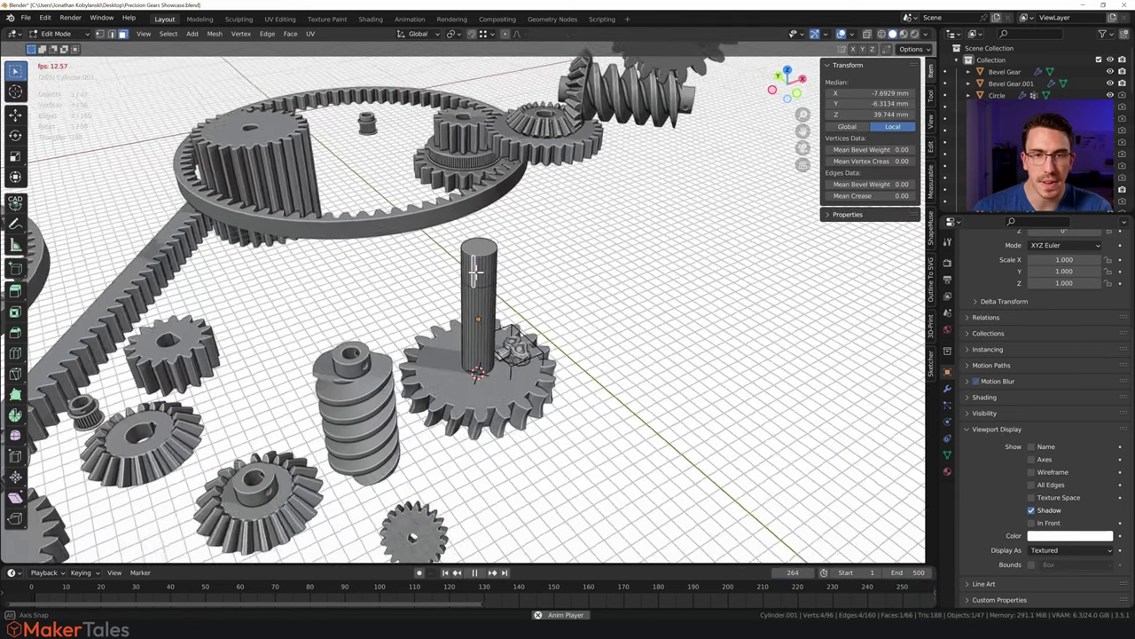
left_click(492, 270, "ctrl")
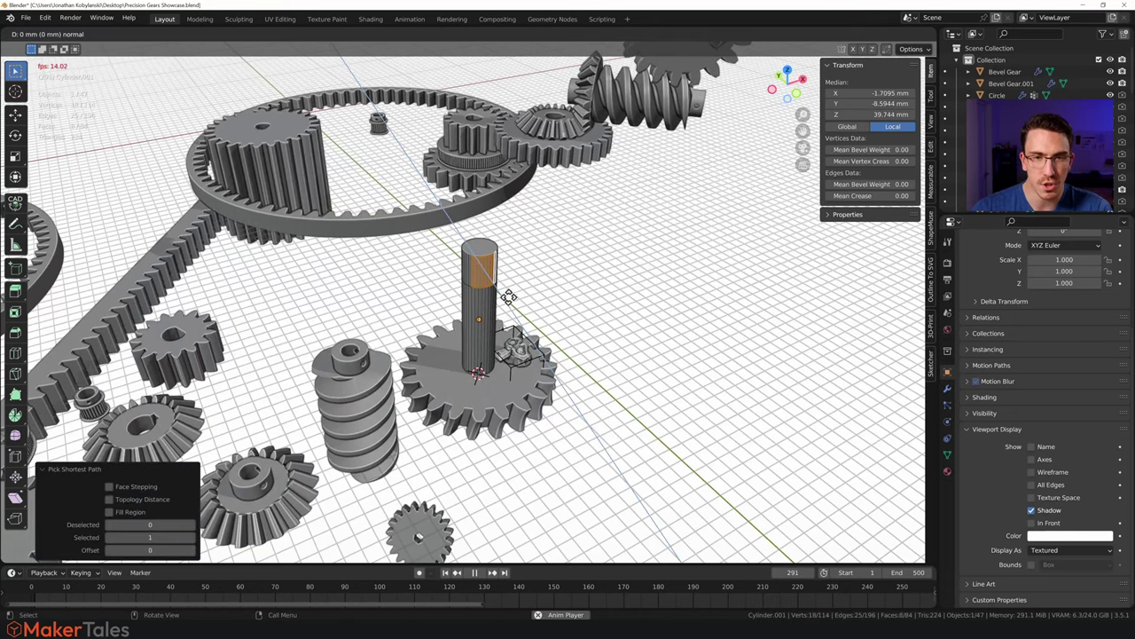
key("e")
left_click(534, 339)
key("Tab")
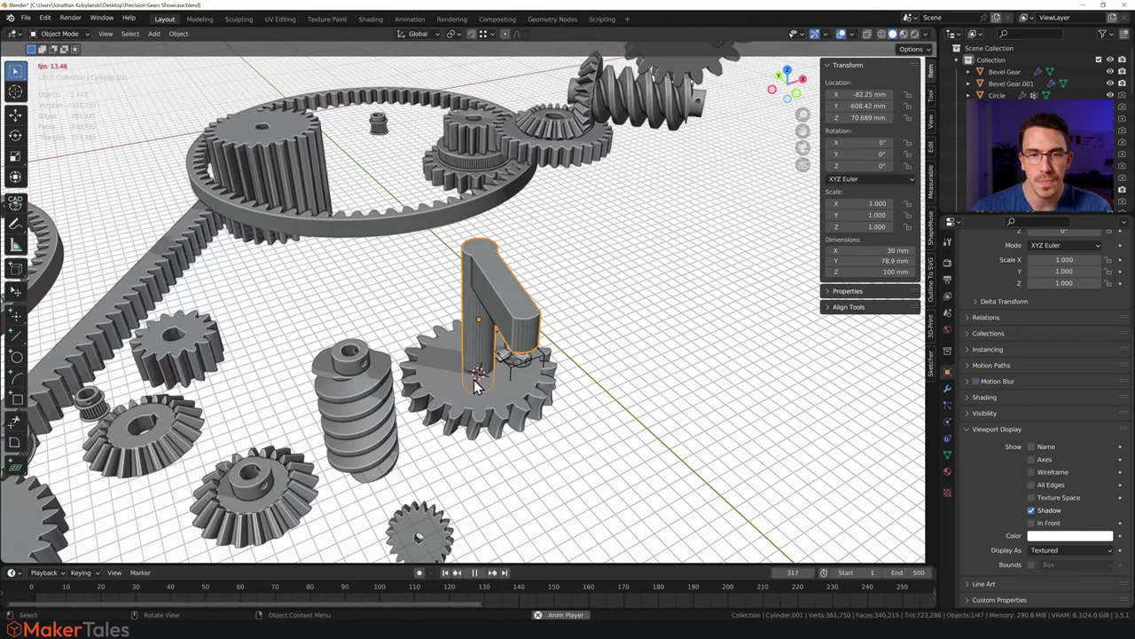
Combine the crank-shaped cylinder with Spur Gear.019 as a Boolean union.
middle_click_drag(533, 339, 456, 361)
left_click(453, 404, "shift")
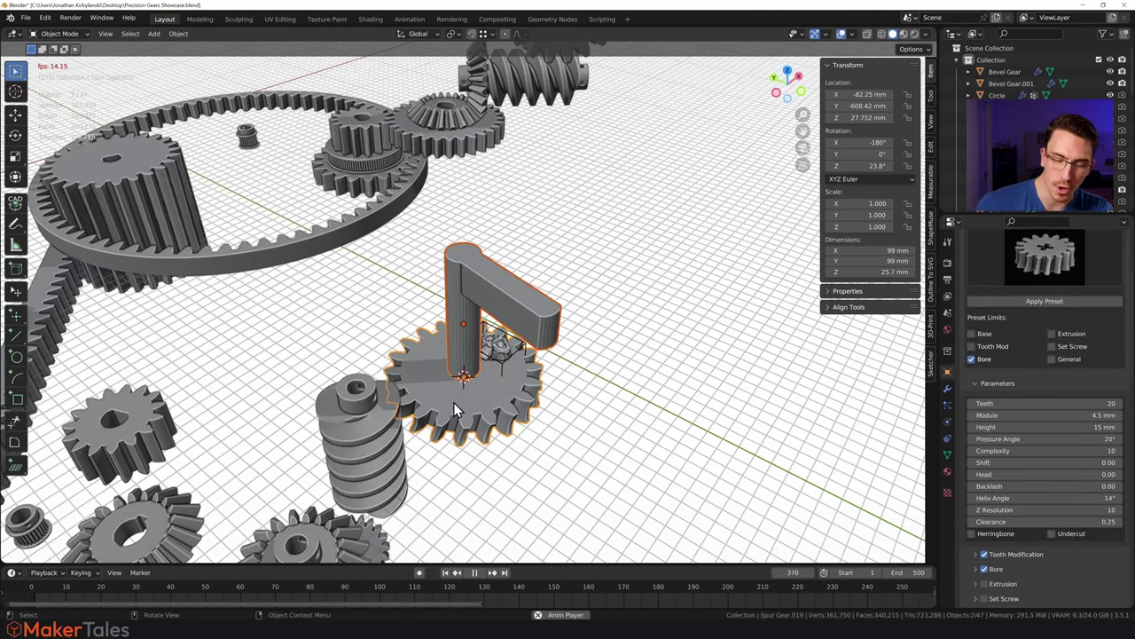
key("ctrl+j")
middle_click_drag(453, 402, 522, 290)
middle_click_drag(506, 385, 535, 331)
scroll(532, 357, "down", 4)
scroll(474, 367, "down", 3)
scroll(494, 391, "up", 3)
scroll(536, 330, "up", 1)
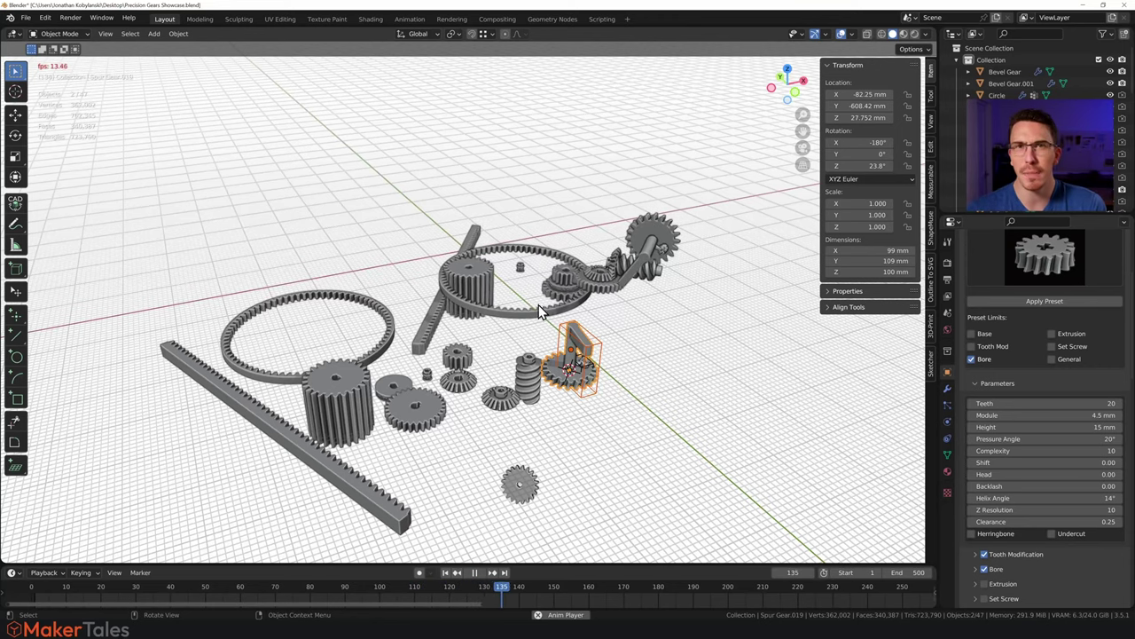
Select the planetary gear rig and frame it to examine how its gears move inside the internal ring.
scroll(592, 306, "down", 1)
middle_click_drag(593, 306, 334, 360, "shift")
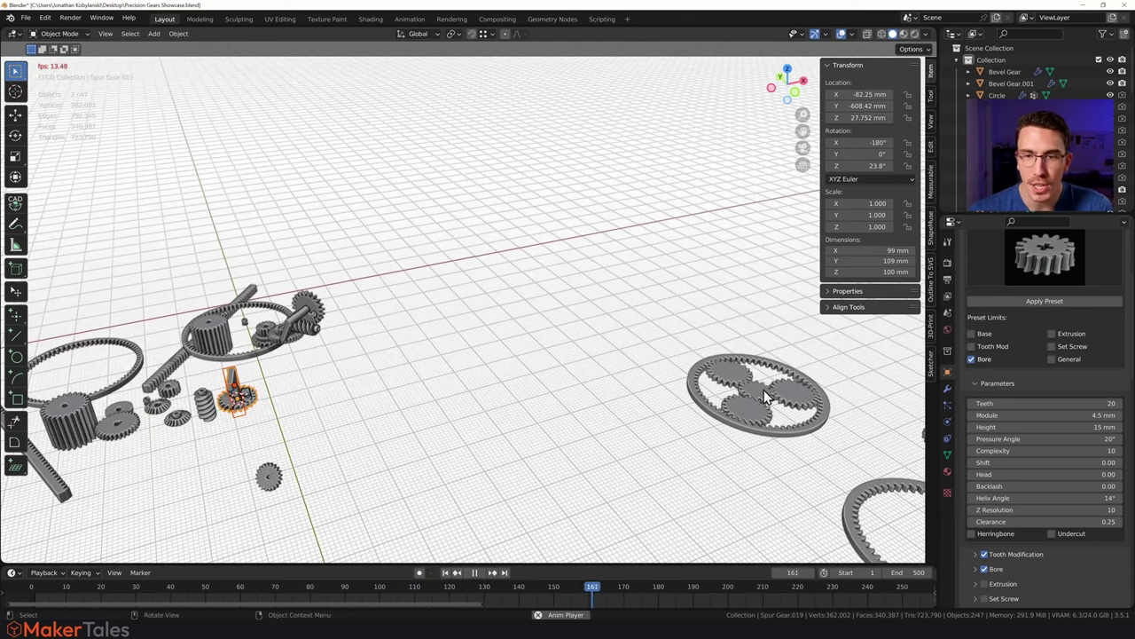
left_click(764, 389)
key("KP_Decimal")
middle_click_drag(564, 386, 530, 372)
scroll(567, 474, "down", 6)
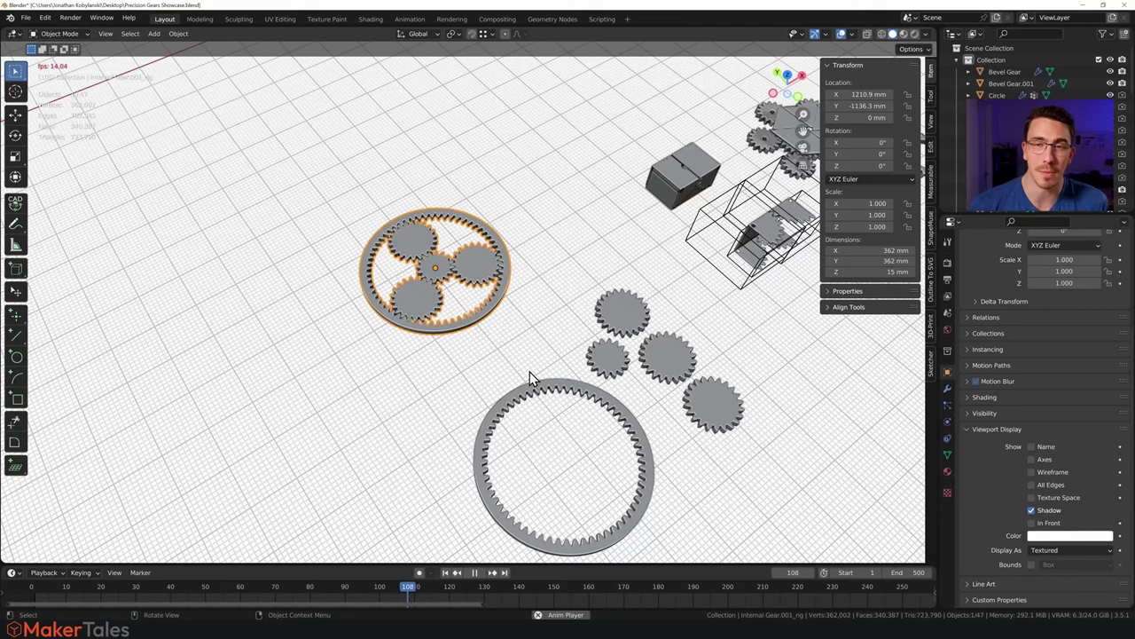
Select the source ring gear of the iris mechanism, Spur Gear.002, and enable Use Time in its Rigging settings.
middle_click_drag(577, 299, 363, 316)
middle_click_drag(585, 315, 568, 397)
scroll(442, 303, "up", 4)
left_click(425, 300)
scroll(648, 401, "down", 3)
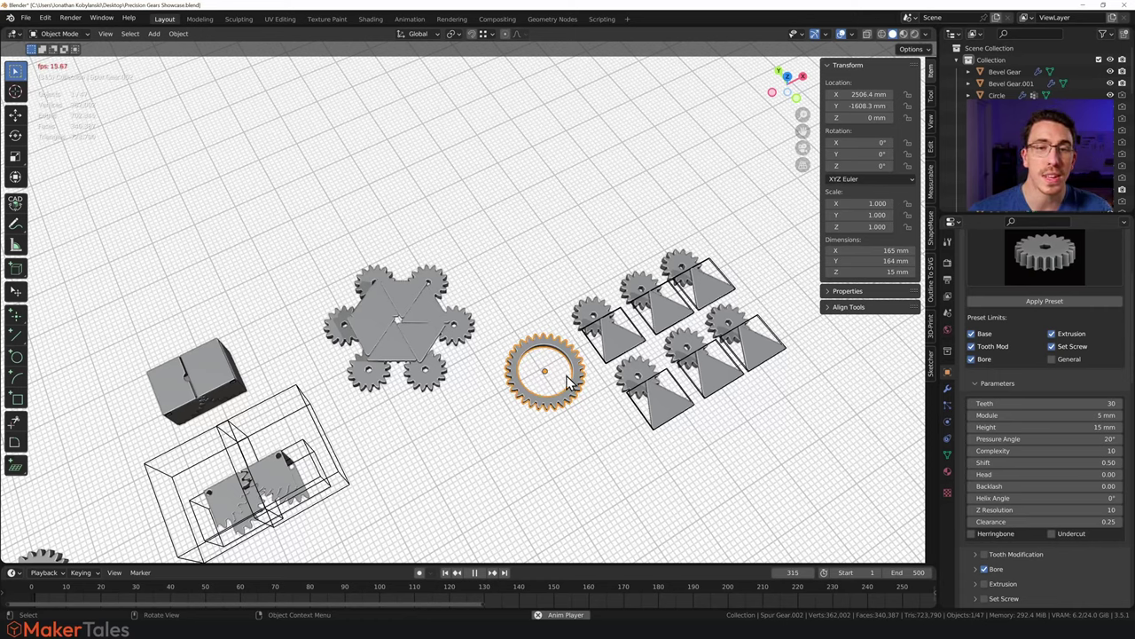
scroll(1000, 417, "down", 8)
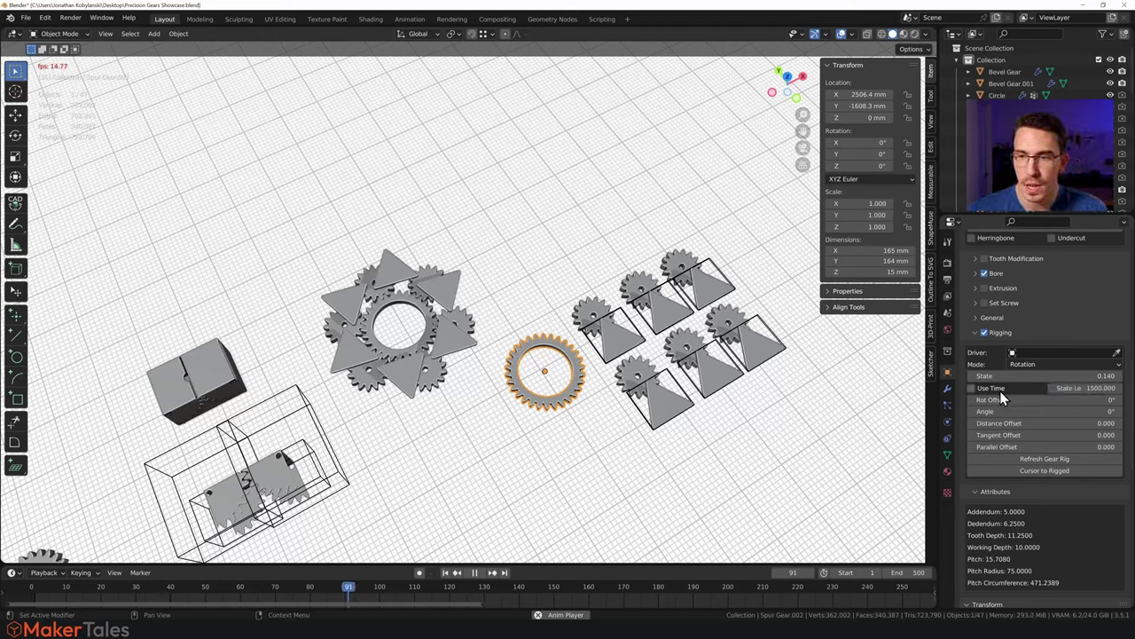
left_click(972, 387)
Set the State Length of Spur Gear.002 to 500.
scroll(361, 351, "up", 5)
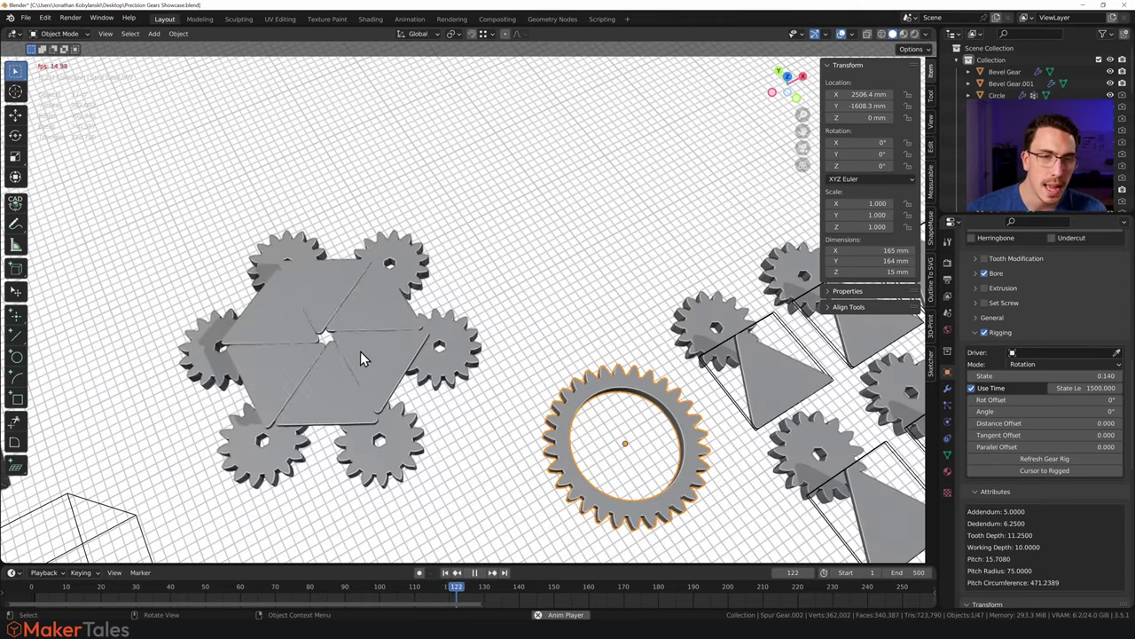
middle_click_drag(391, 350, 421, 350, "shift")
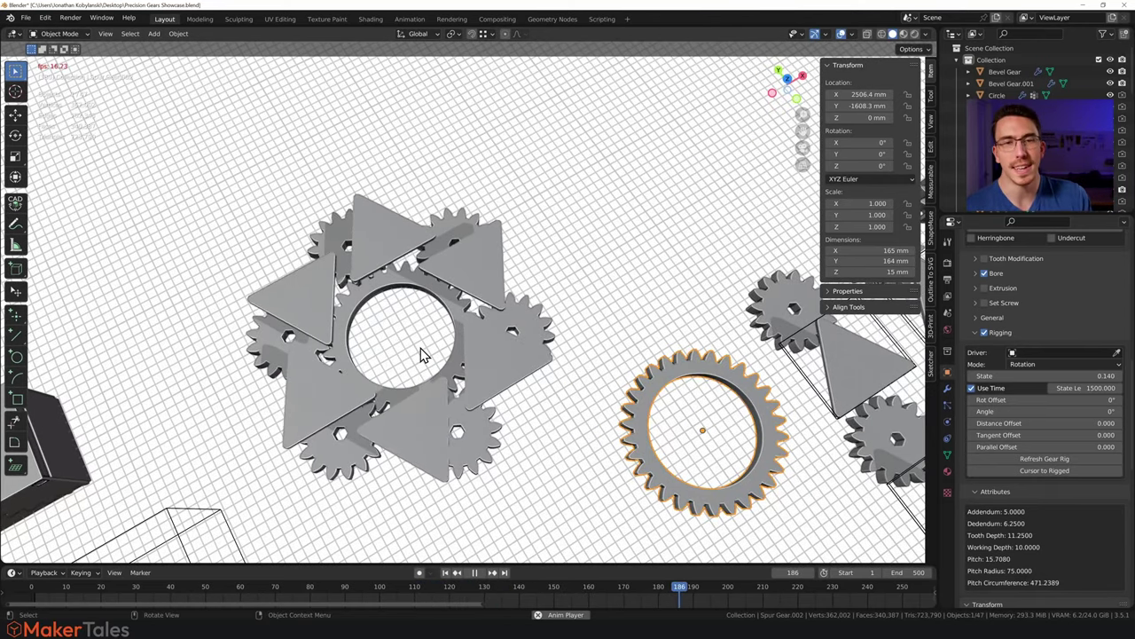
middle_click_drag(422, 354, 451, 389)
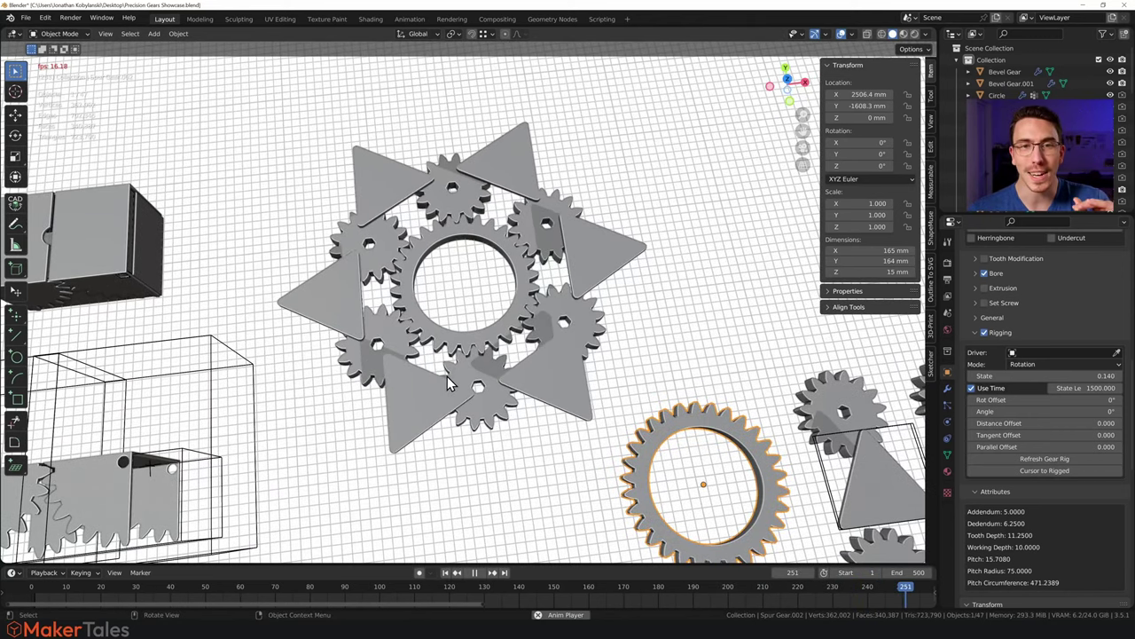
left_click(1094, 388)
type("500")
key("Return")
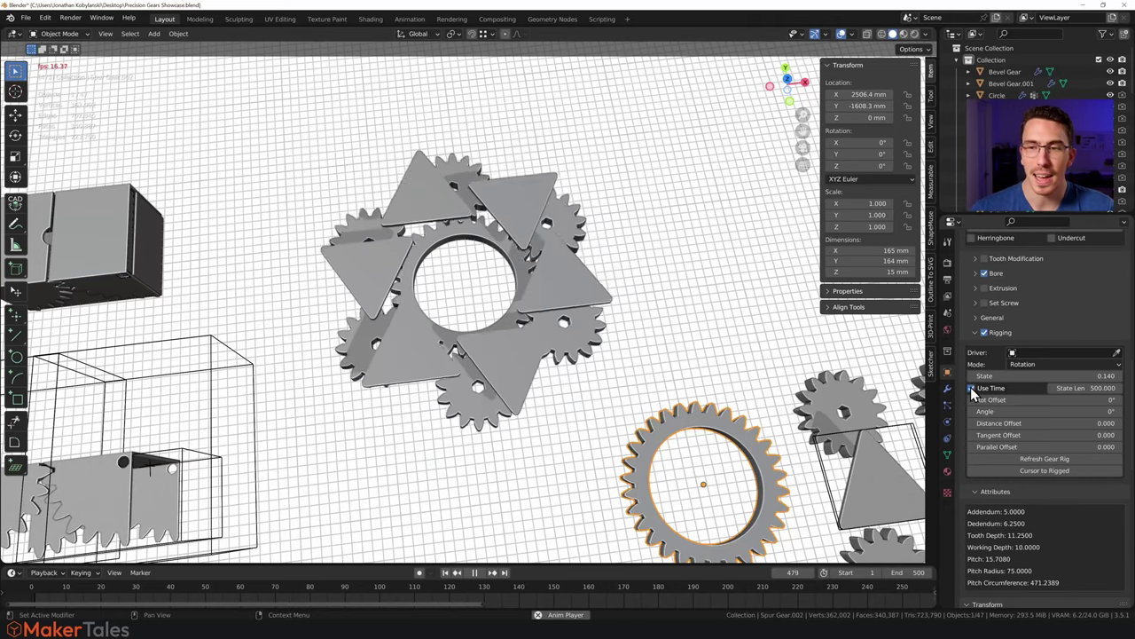
Select the toothed Spur Gear part of the box mechanism and examine its shape and Rigging settings.
middle_click_drag(206, 379, 525, 328)
middle_click_drag(475, 380, 536, 233)
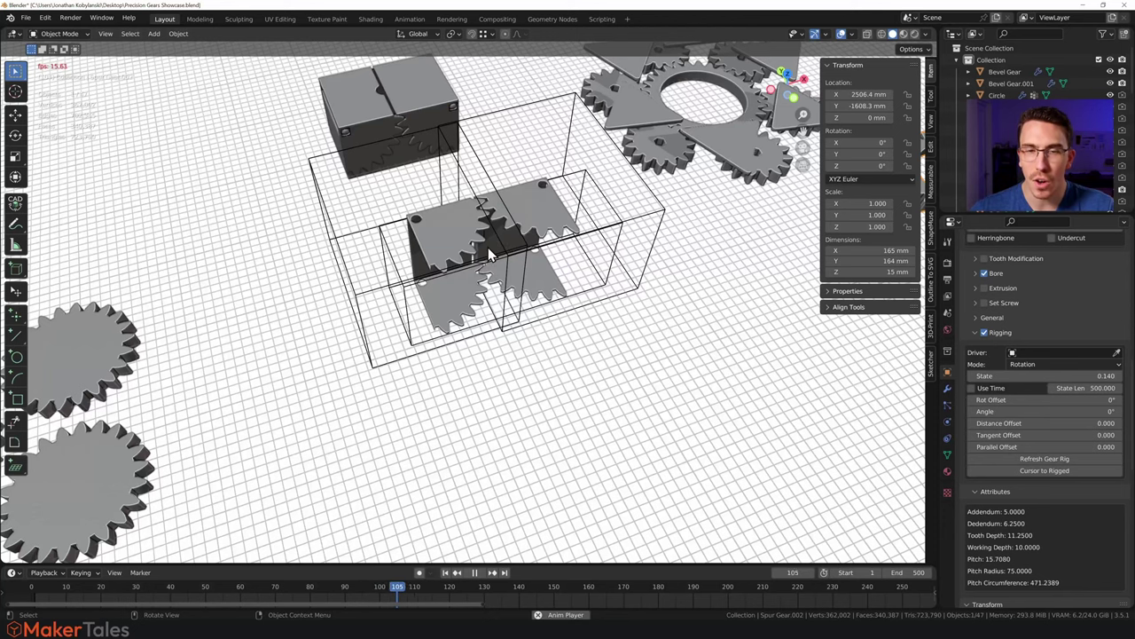
left_click(465, 229)
middle_click_drag(446, 226, 648, 346)
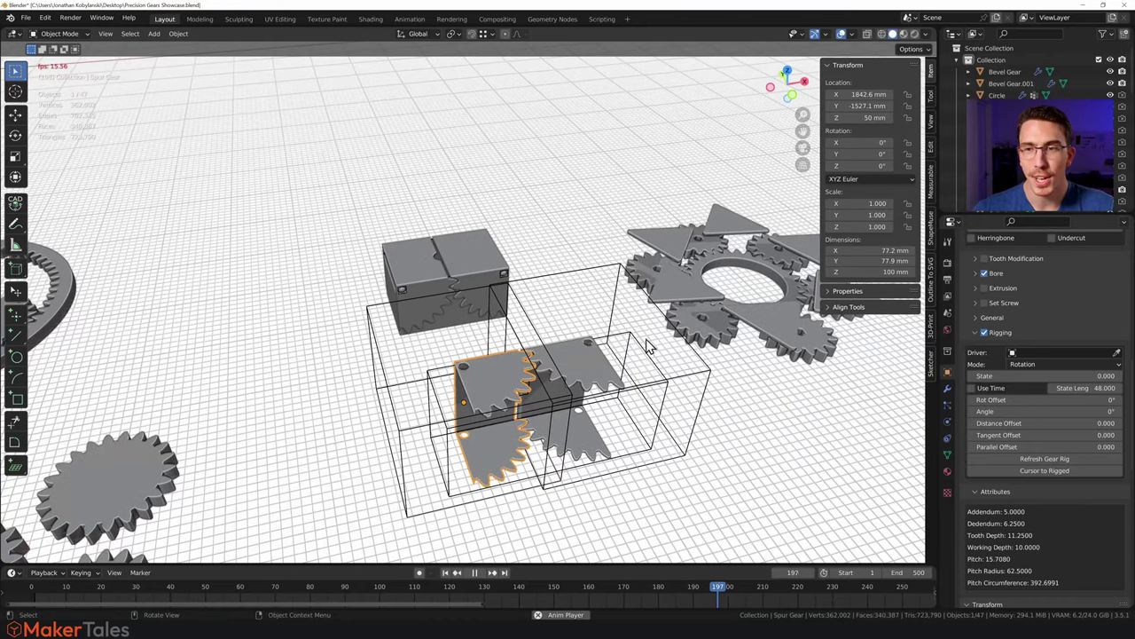